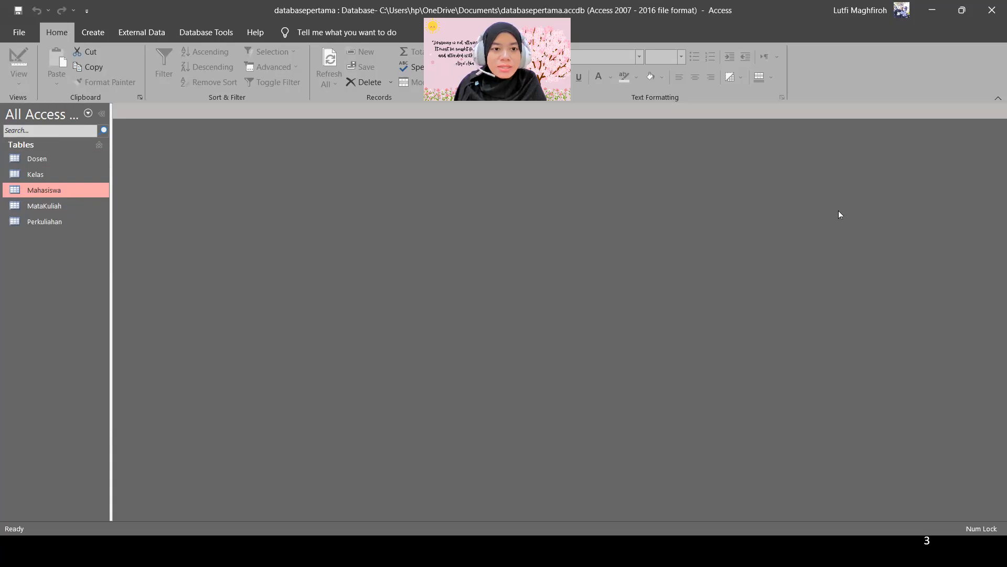
# - Open the Dosen and Kelas tables in Datasheet View
pyautogui.click(44, 159)
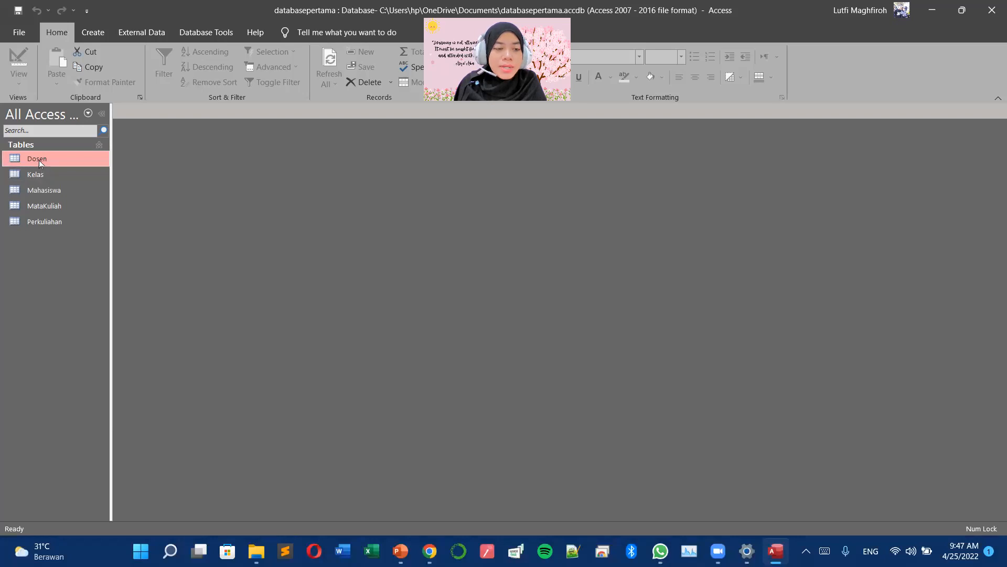
pyautogui.doubleClick(42, 175)
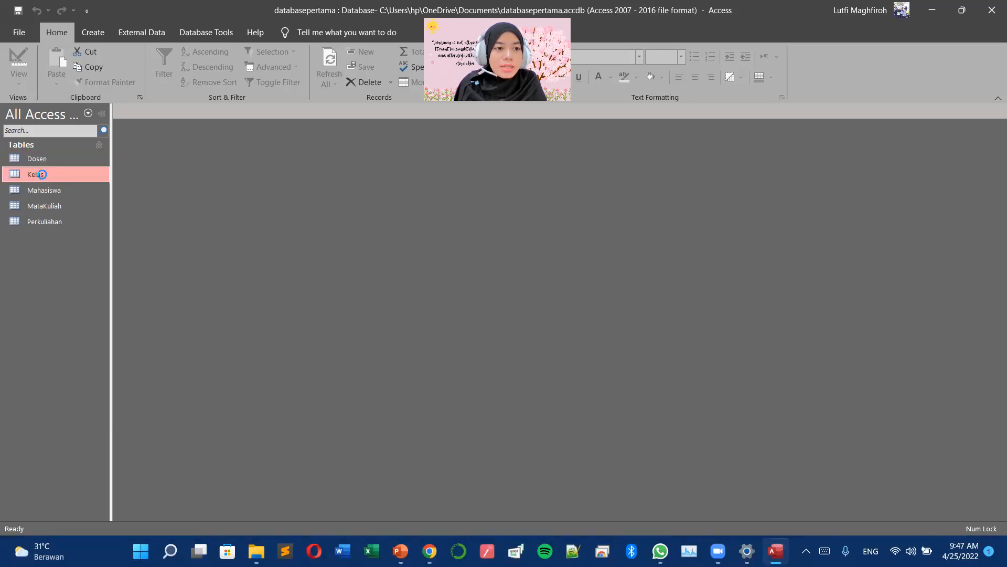
pyautogui.doubleClick(44, 159)
pyautogui.doubleClick(44, 175)
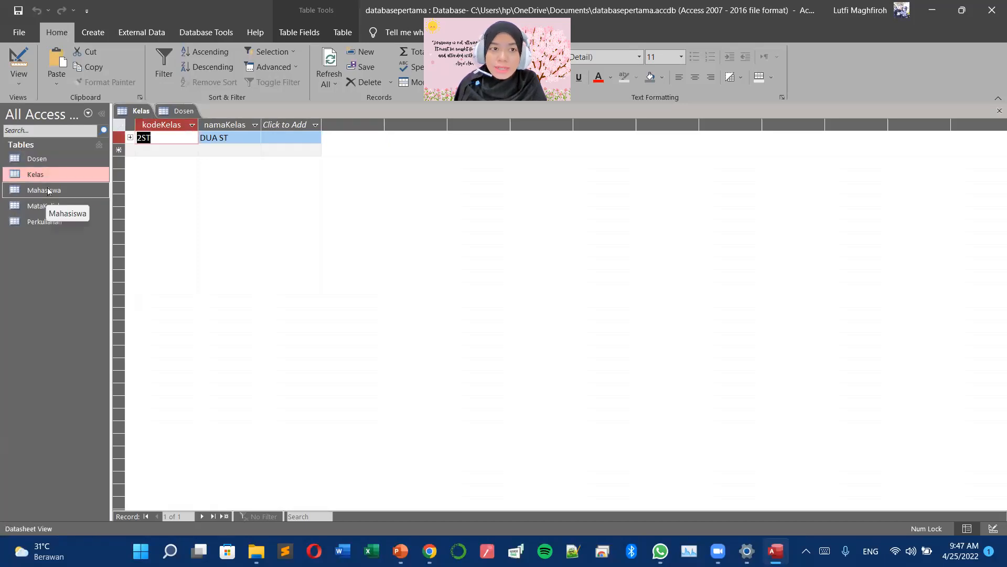
# - Create an automatic form from the Kelas table and show it in Form View
pyautogui.click(89, 36)
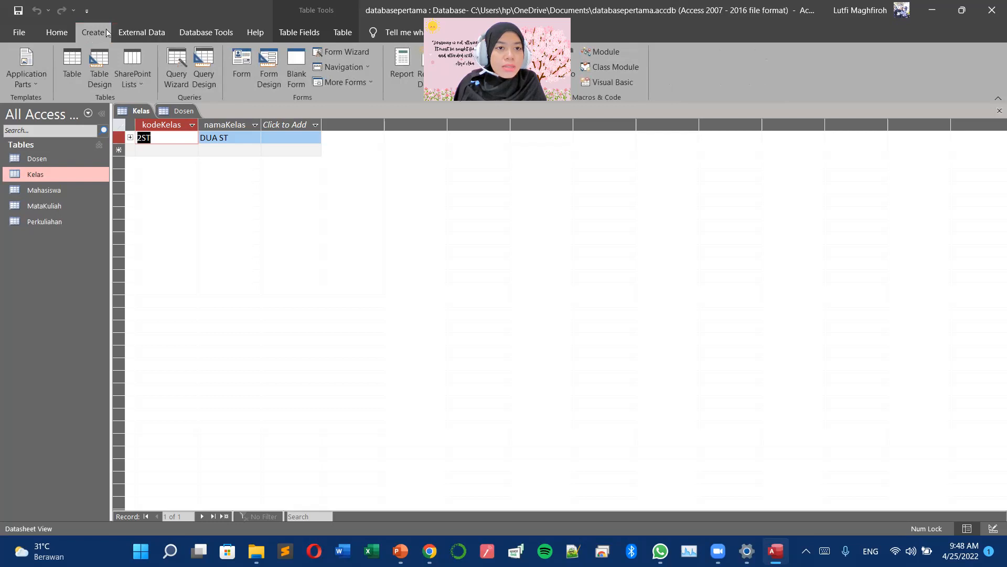
pyautogui.click(245, 65)
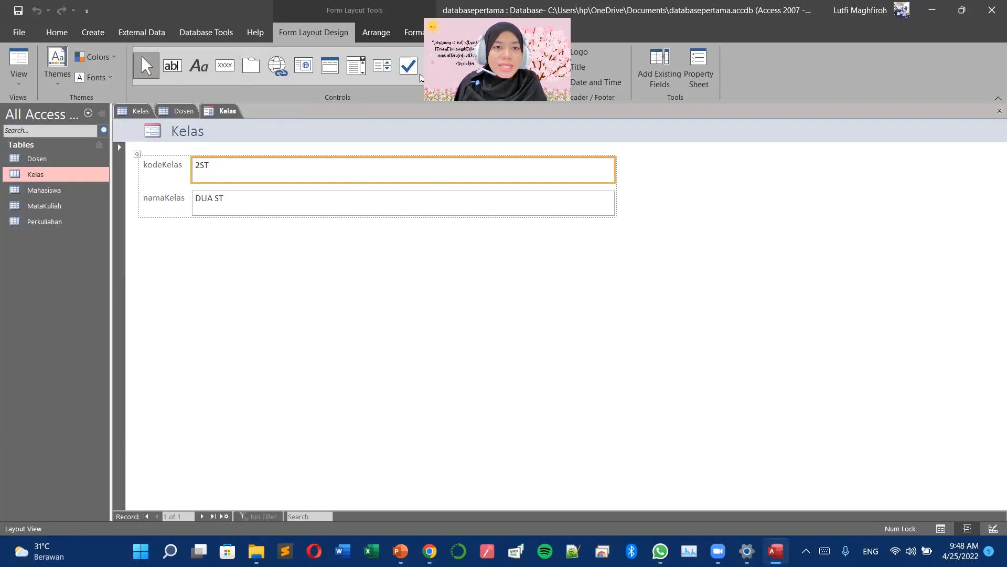
pyautogui.click(19, 59)
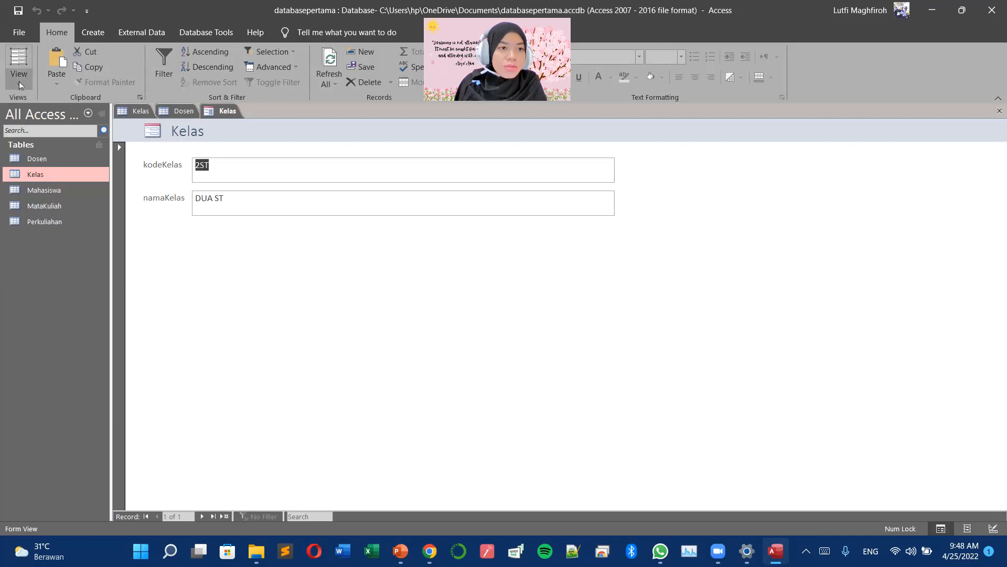
# - Look at the Kelas form in Layout View and Design View, and return to Form View
pyautogui.click(19, 81)
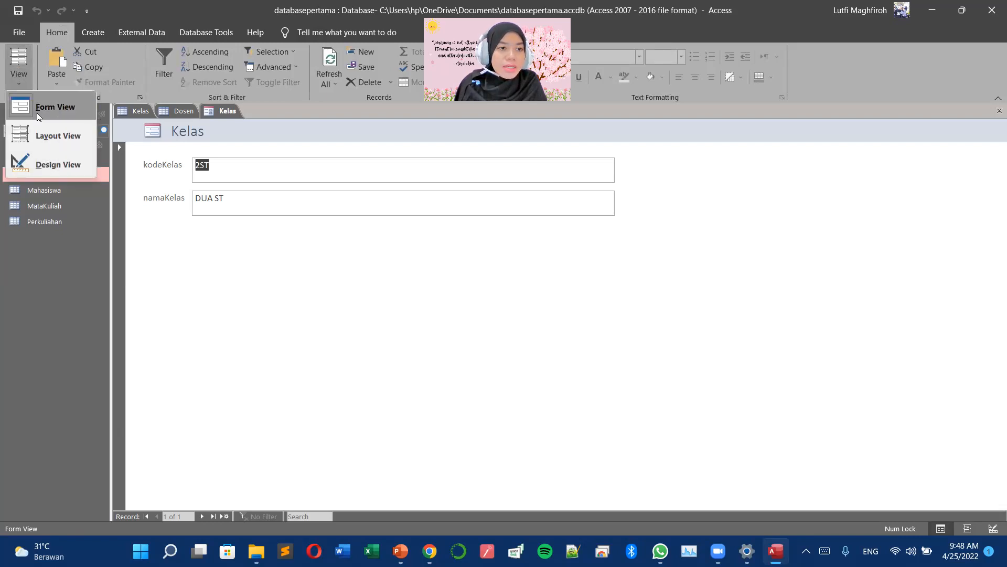
pyautogui.click(45, 137)
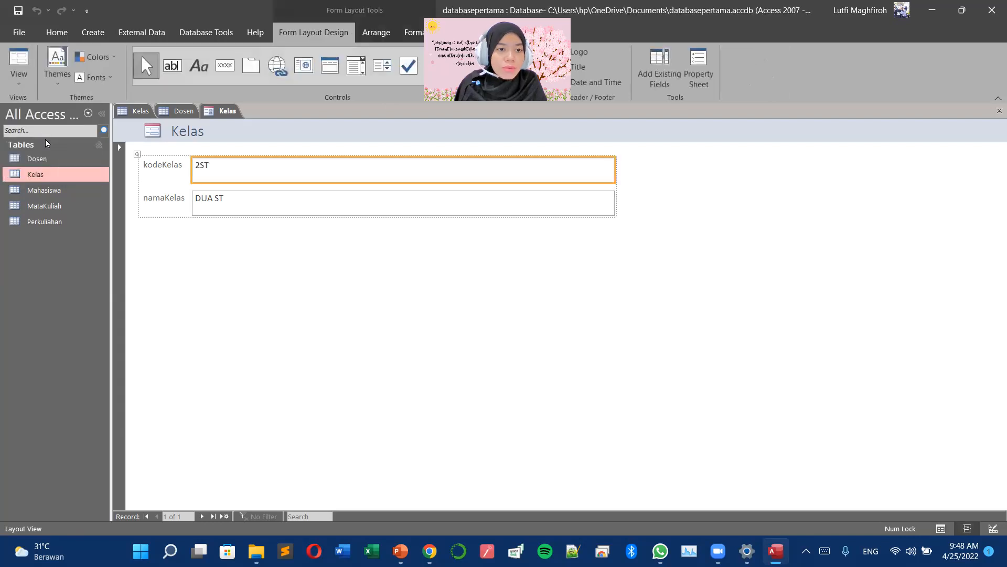
pyautogui.click(19, 79)
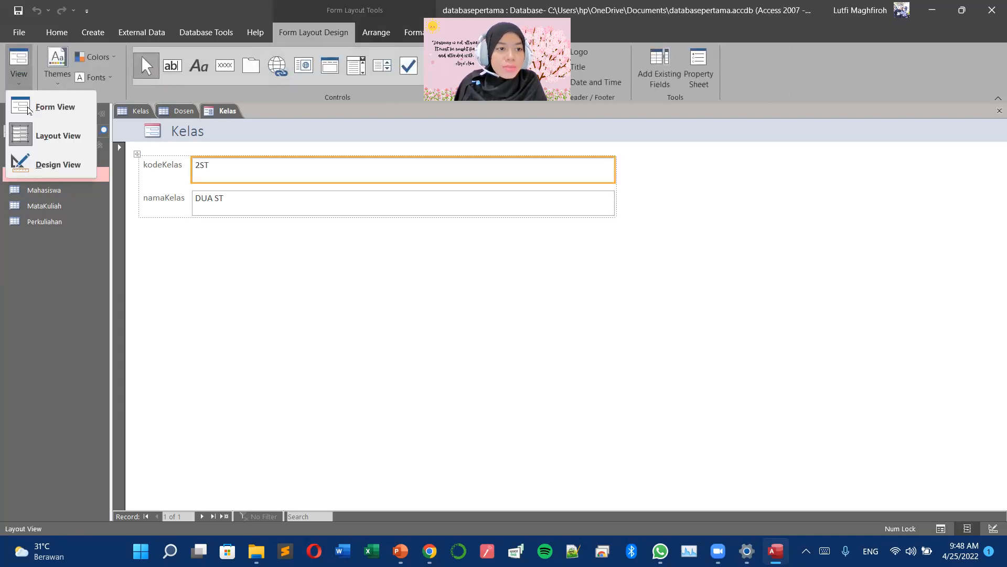
pyautogui.click(43, 170)
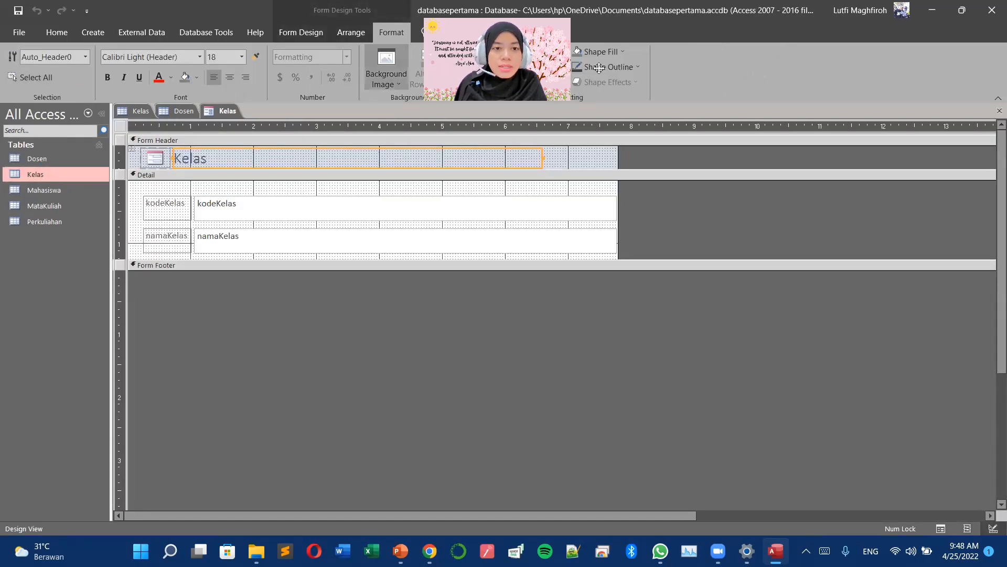
pyautogui.click(294, 34)
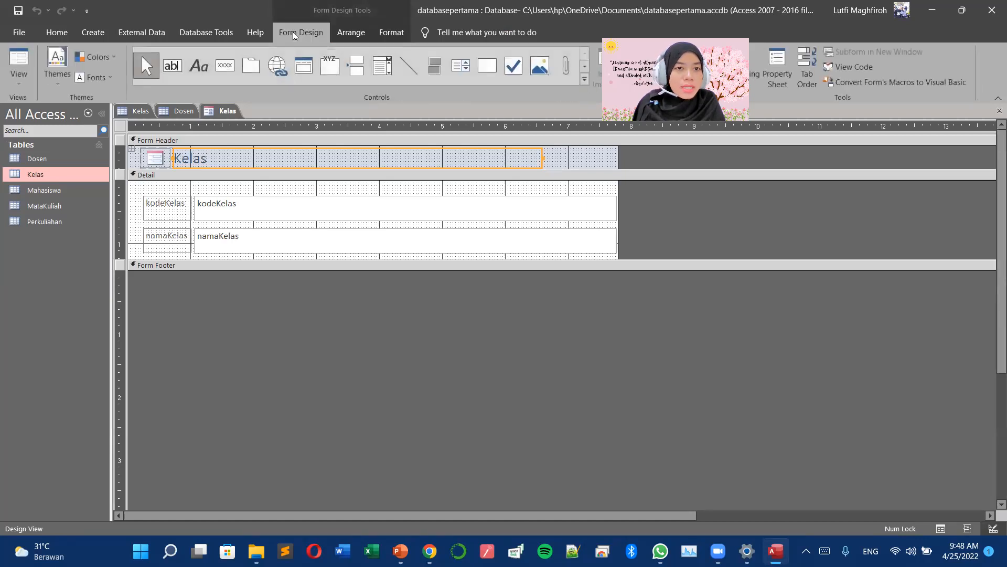
pyautogui.click(19, 78)
pyautogui.click(32, 107)
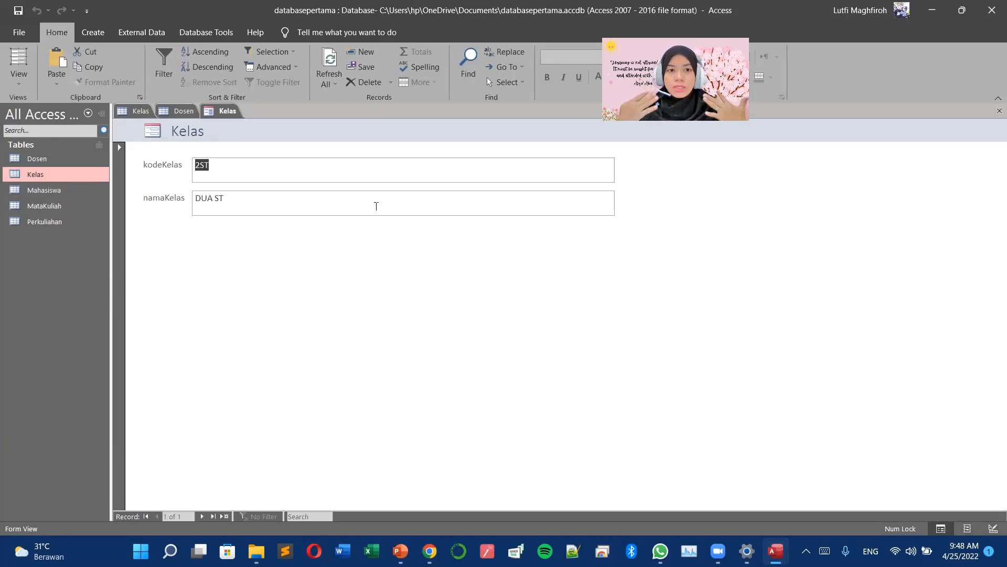
# - Try moving the kodeKelas label below namaKelas in Layout View, and undo the move
pyautogui.click(18, 76)
pyautogui.click(53, 136)
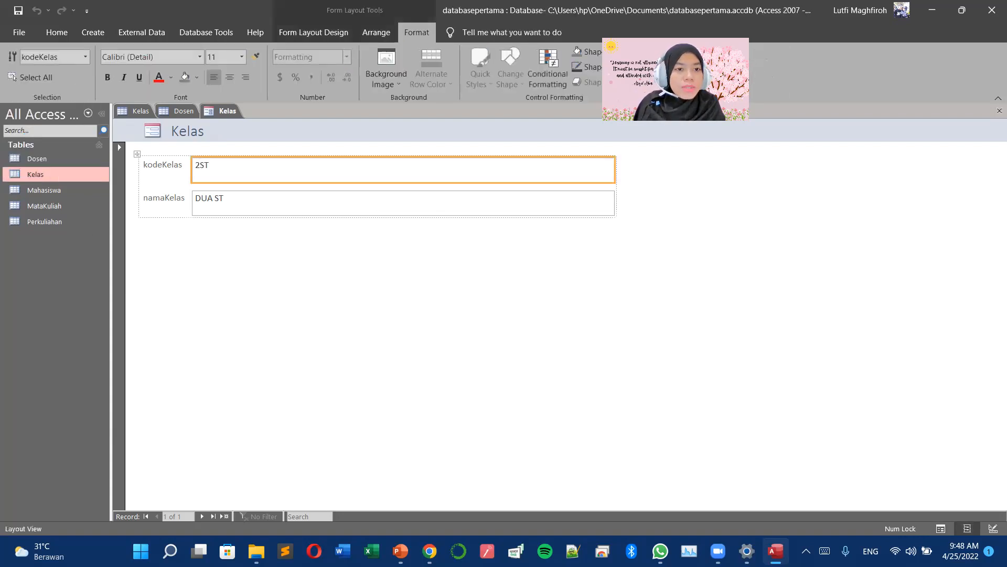
pyautogui.click(169, 174)
pyautogui.click(218, 172)
pyautogui.click(169, 178)
pyautogui.moveTo(162, 194); pyautogui.dragTo(163, 230)
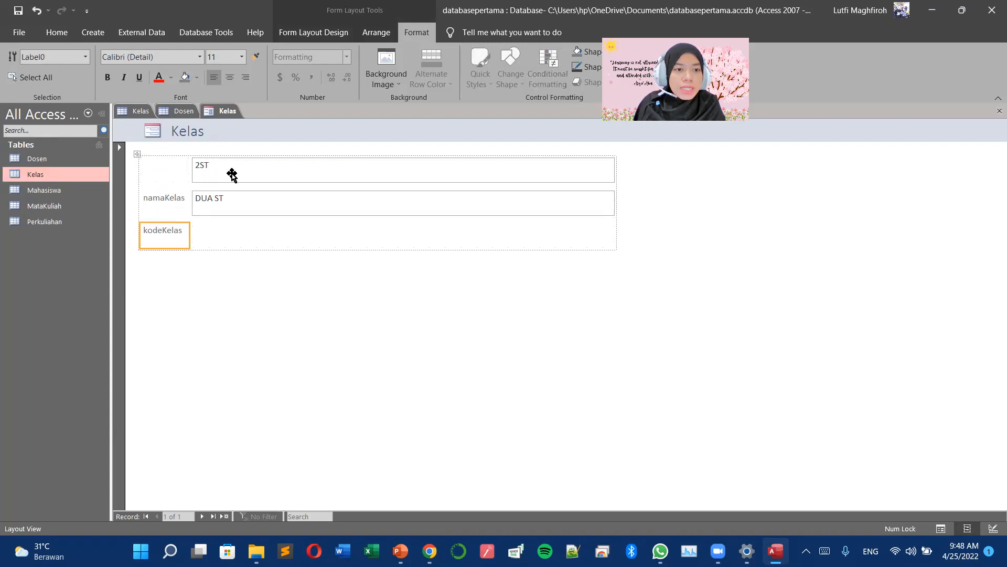
pyautogui.hotkey('ctrl', 'z')
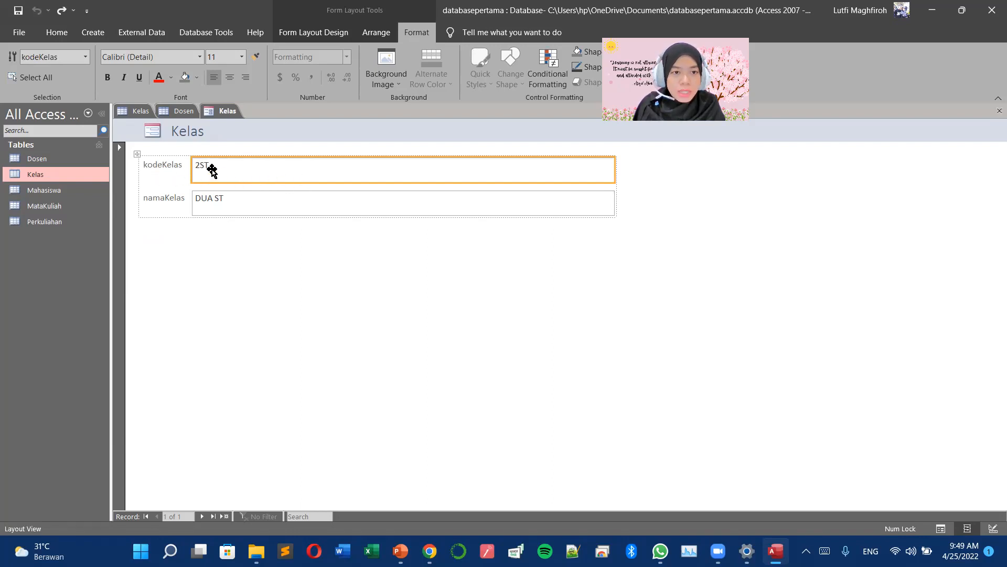
pyautogui.click(193, 204)
pyautogui.click(162, 202)
pyautogui.moveTo(158, 168); pyautogui.dragTo(214, 171)
pyautogui.click(203, 202)
pyautogui.click(157, 167)
pyautogui.click(210, 171)
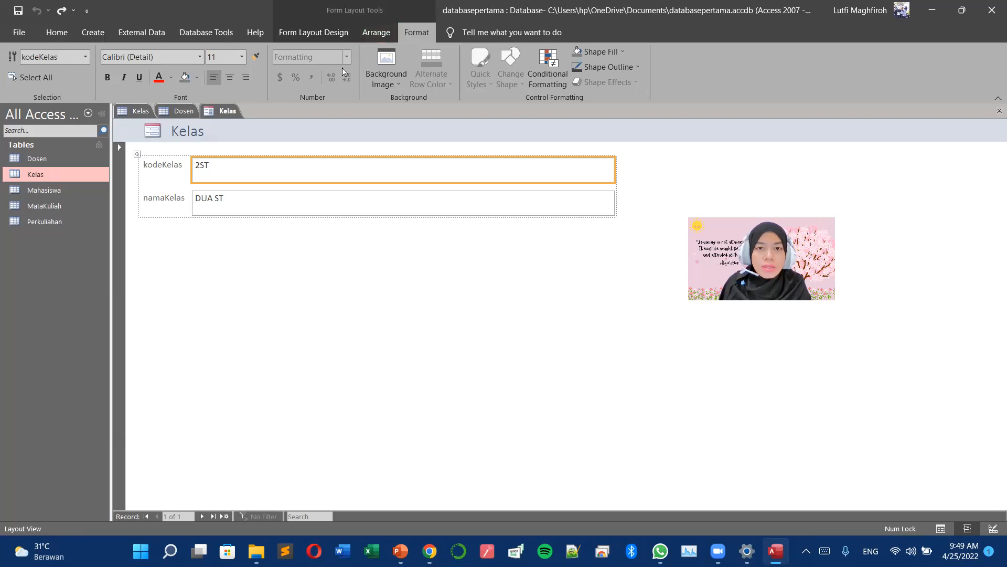
# - Examine the kodeKelas and namaKelas labels and text boxes of the Kelas form in Design View
pyautogui.click(335, 27)
pyautogui.click(11, 84)
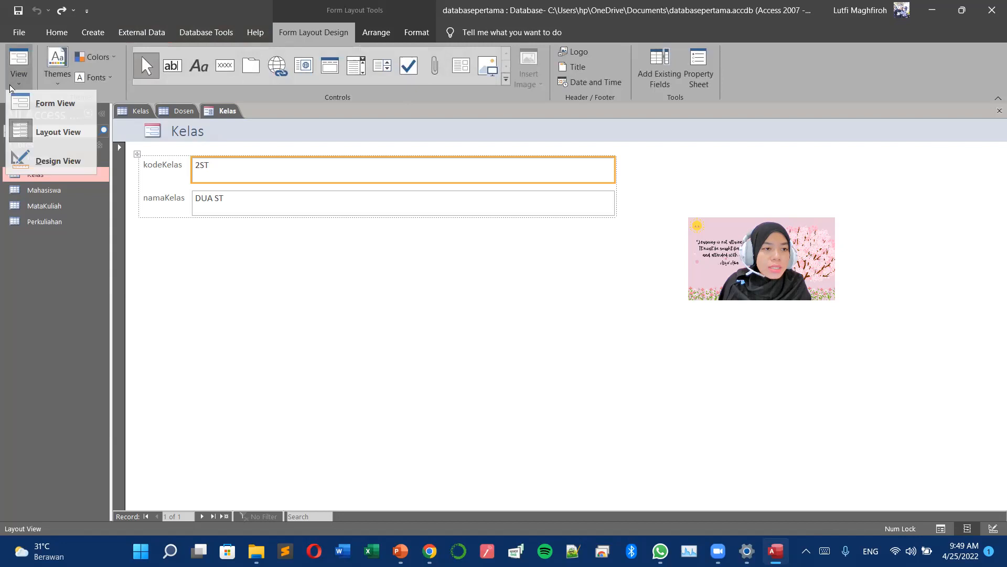
pyautogui.click(34, 167)
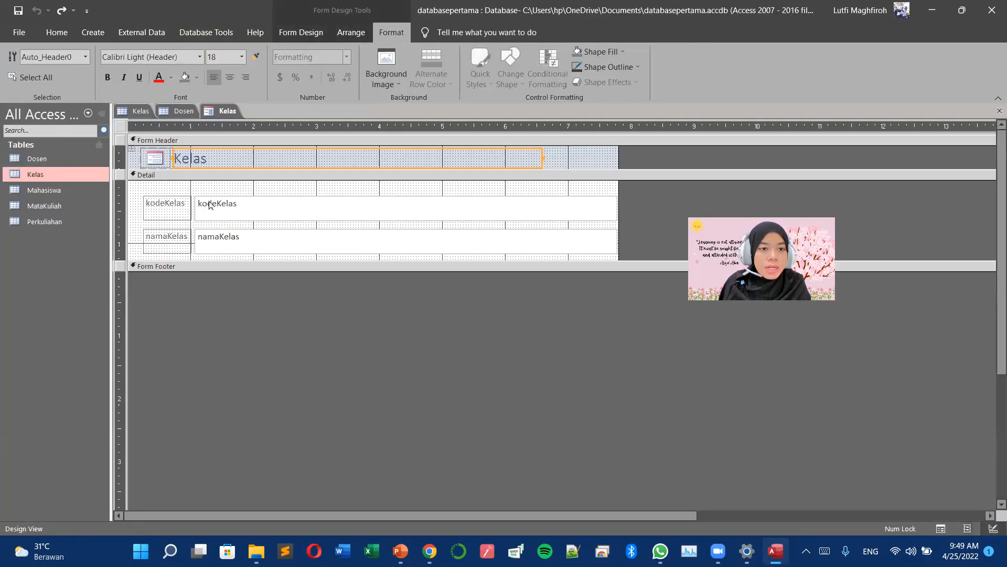
pyautogui.click(235, 242)
pyautogui.click(169, 240)
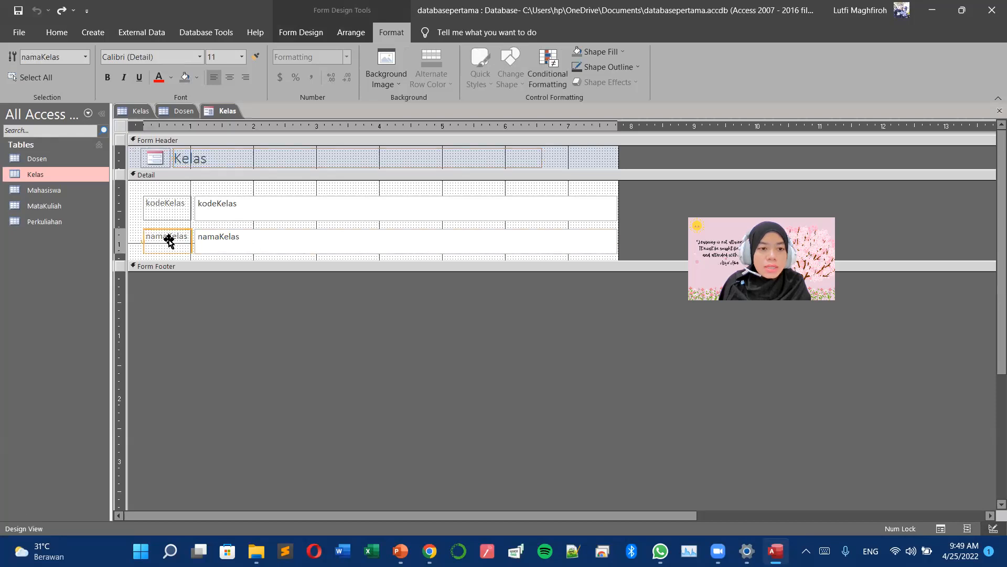
pyautogui.click(168, 213)
pyautogui.click(223, 209)
pyautogui.click(214, 235)
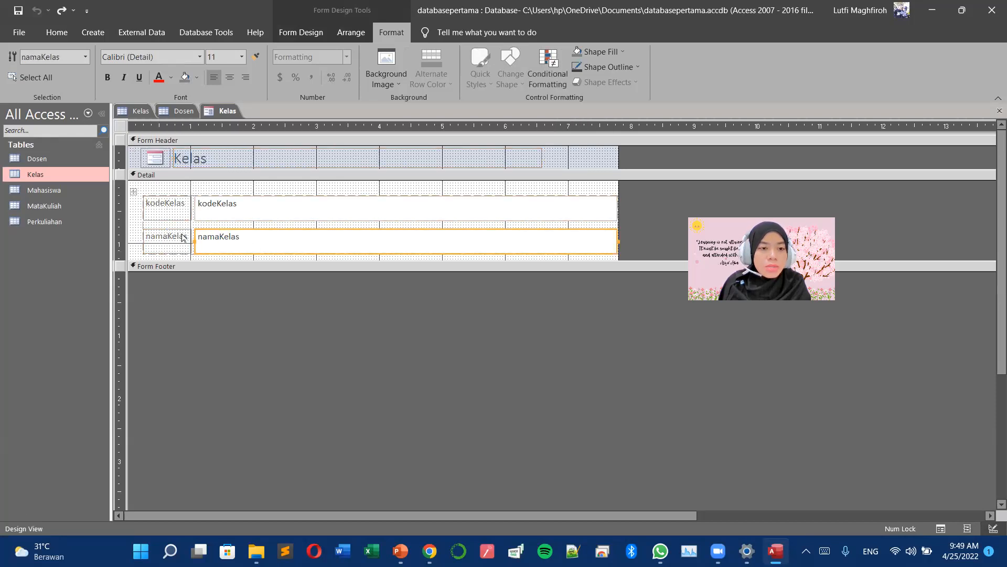
# - Examine the Kelas form's header, detail controls and footer in Design View, and return to Form View
pyautogui.click(151, 141)
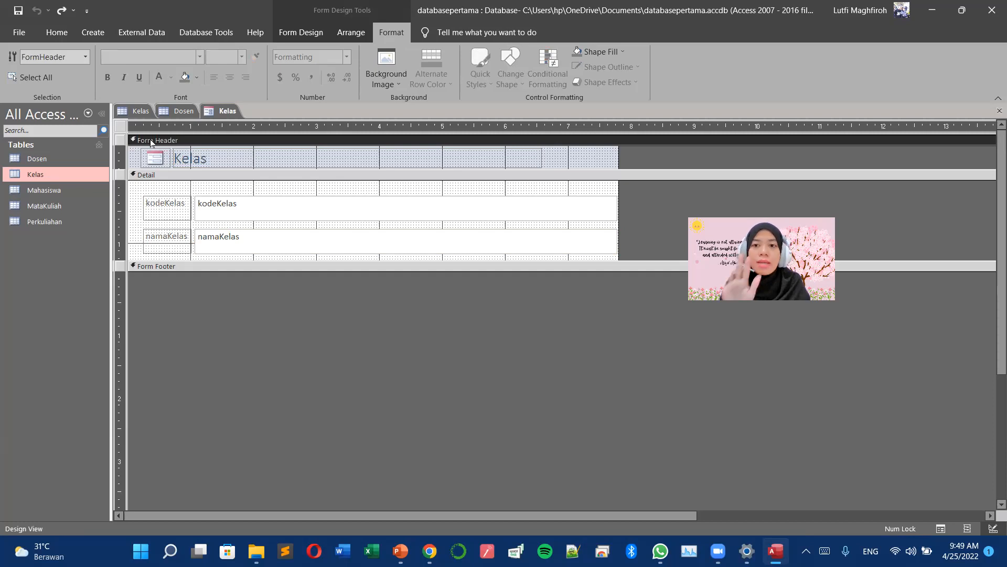
pyautogui.click(169, 206)
pyautogui.click(222, 208)
pyautogui.click(173, 241)
pyautogui.click(202, 251)
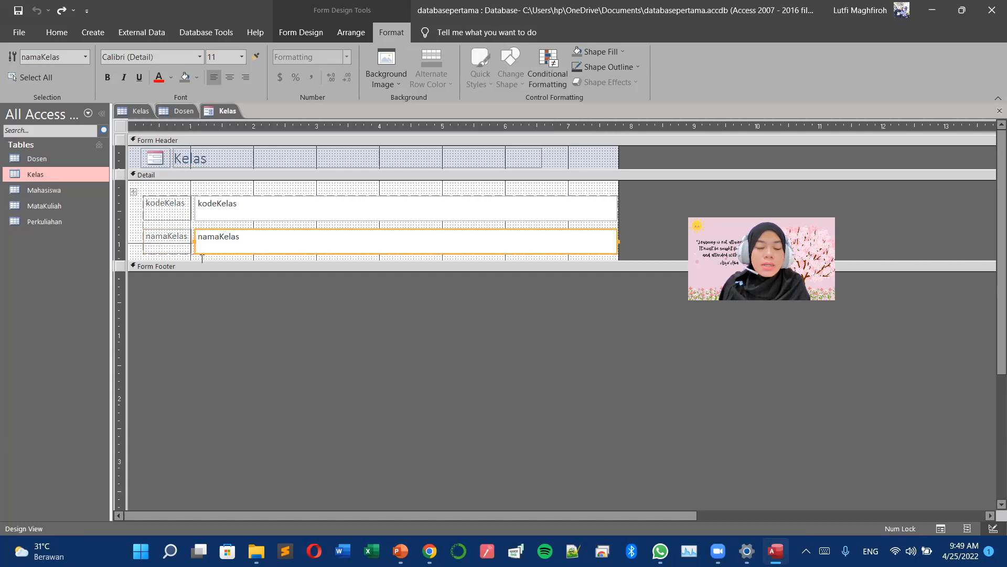
pyautogui.click(176, 215)
pyautogui.click(203, 215)
pyautogui.click(172, 246)
pyautogui.click(145, 268)
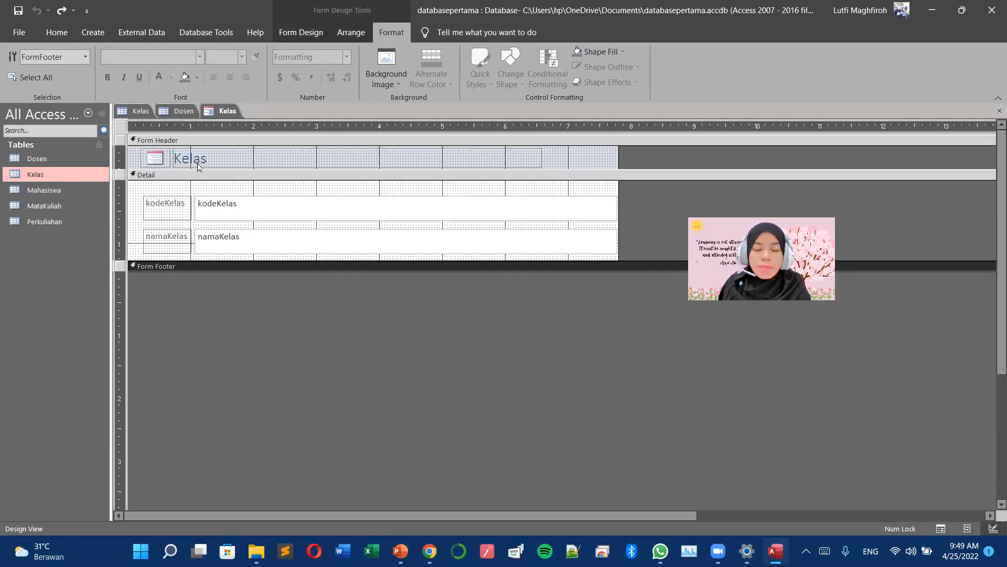
pyautogui.click(318, 33)
pyautogui.click(16, 60)
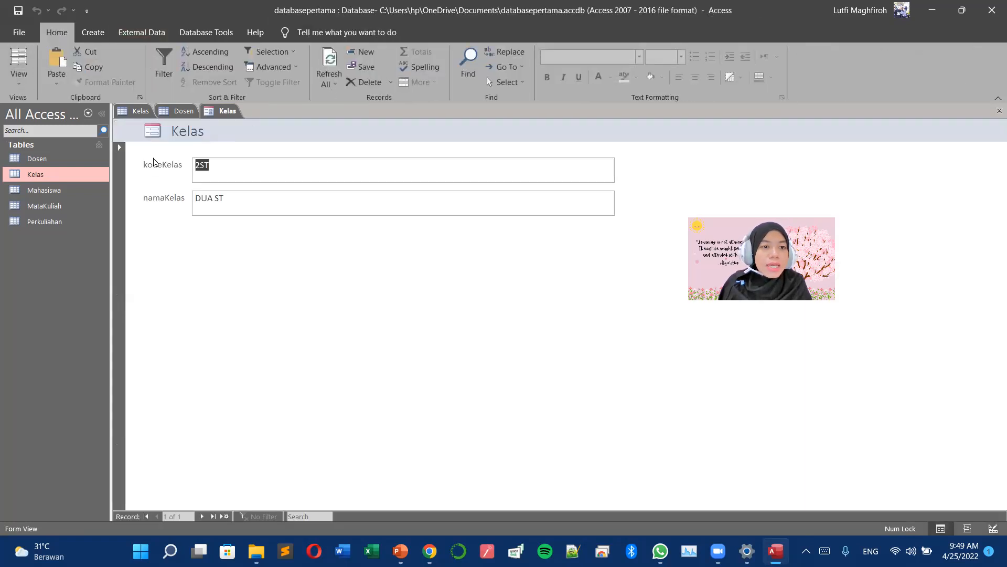
# - Create an empty form with Form Design and show a widened Field List with the fields of all tables
pyautogui.click(93, 33)
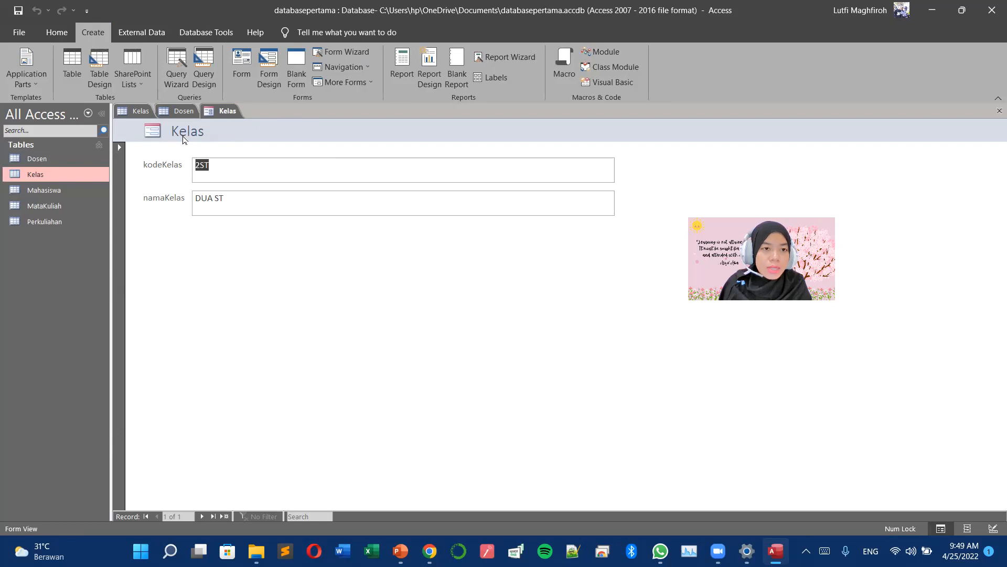
pyautogui.click(276, 84)
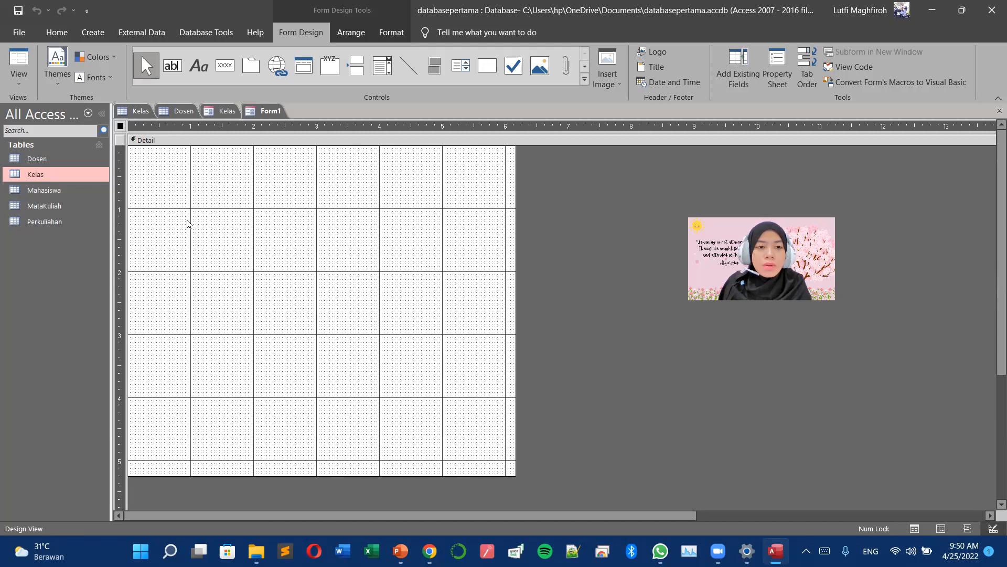
pyautogui.click(738, 63)
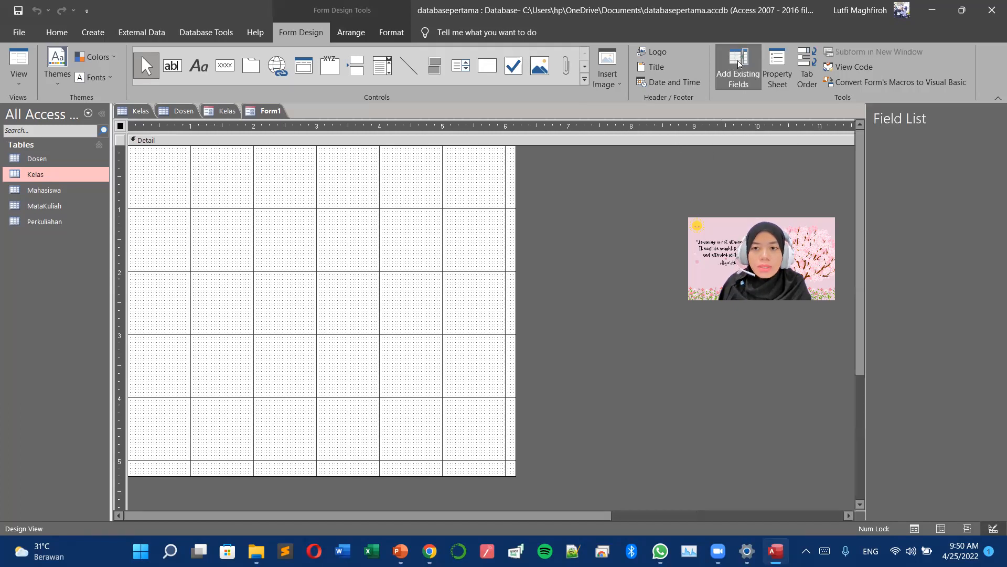
pyautogui.click(918, 169)
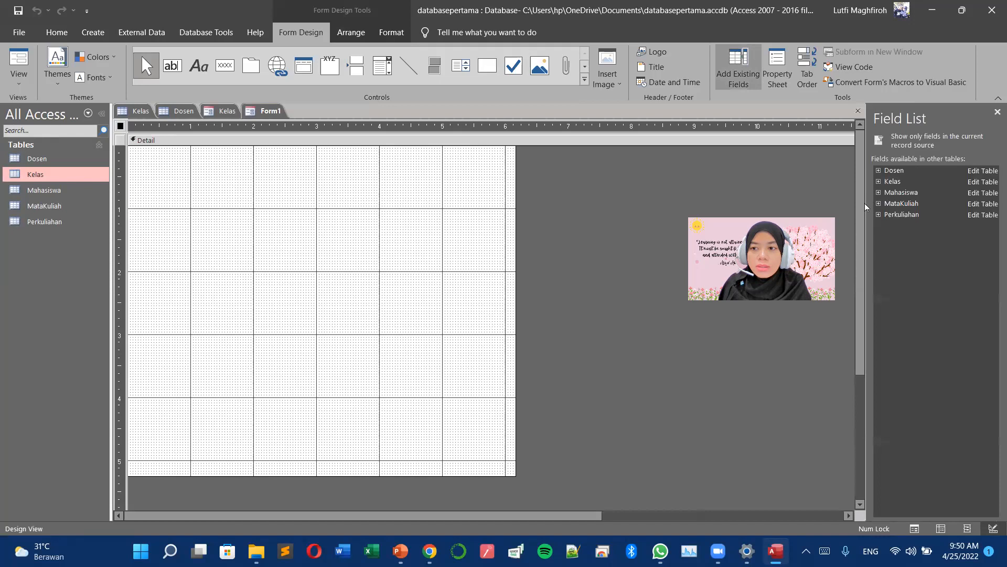
pyautogui.moveTo(866, 206); pyautogui.dragTo(734, 205)
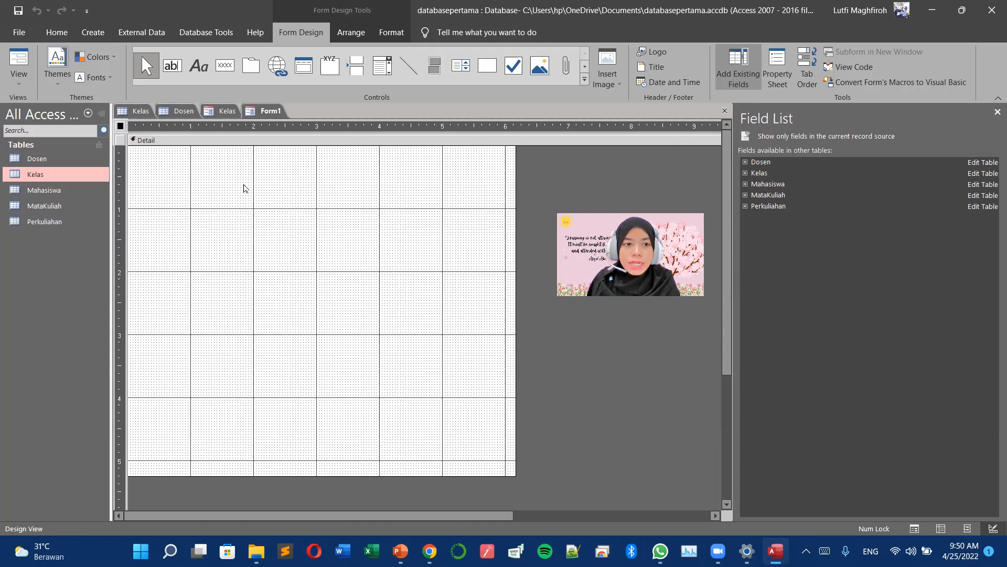
# - Check the Kelas form for comparison, return to Form1 and expand the Kelas table in the Field List
pyautogui.click(220, 111)
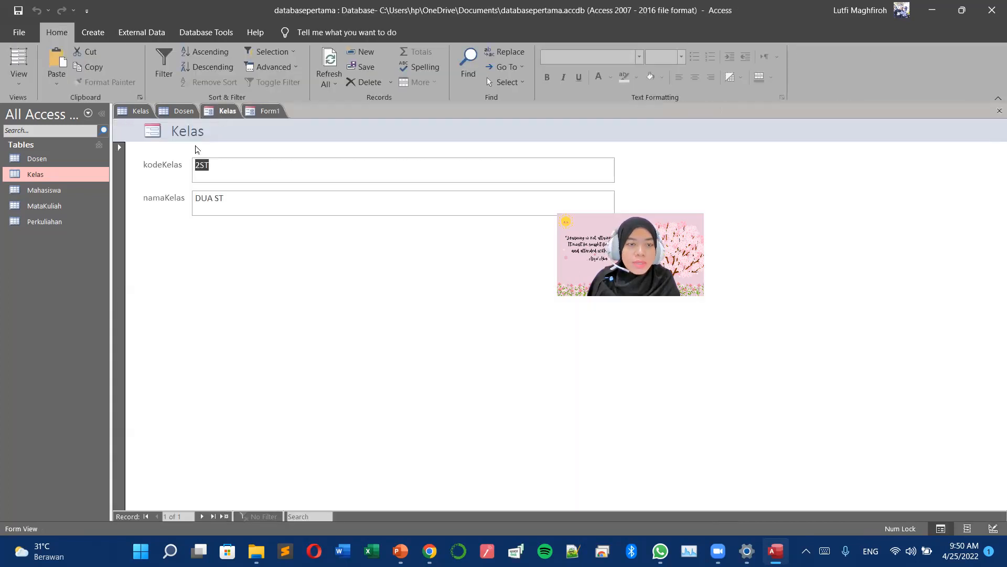
pyautogui.click(258, 111)
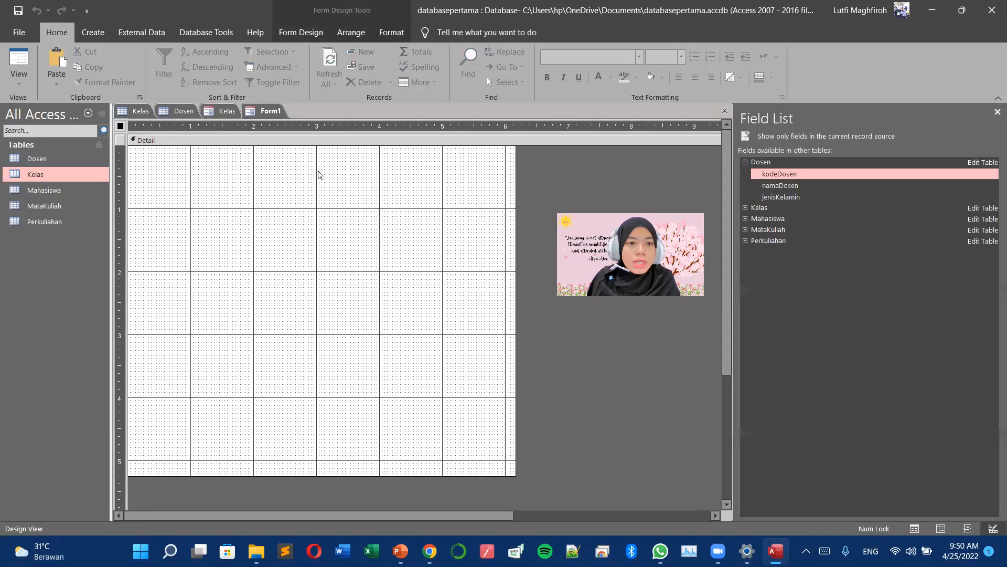
pyautogui.click(745, 208)
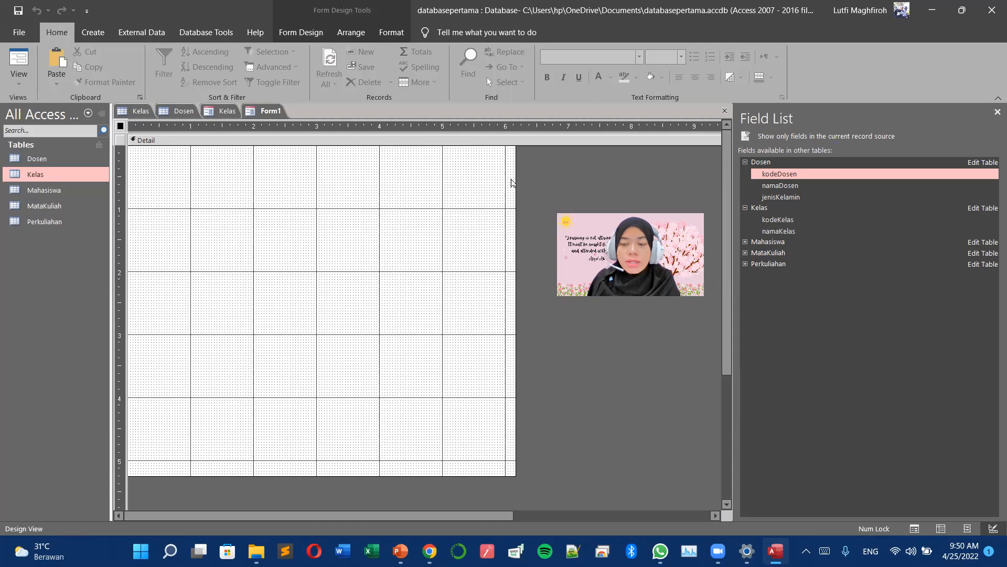
pyautogui.click(766, 209)
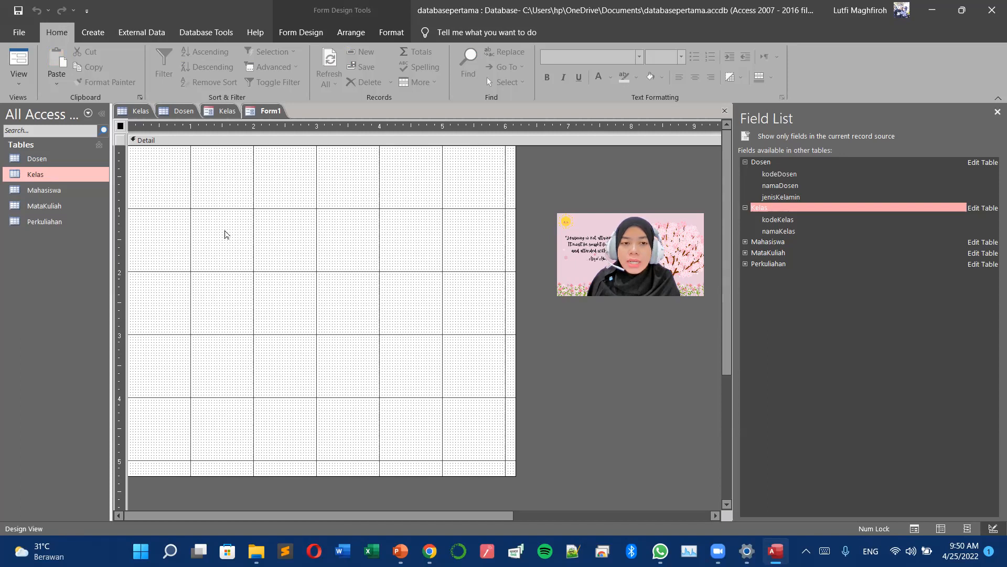
# - Add the kodeKelas field from the Kelas table to Form1's Detail section, with its text box starting at about 1 on the horizontal ruler
pyautogui.click(782, 222)
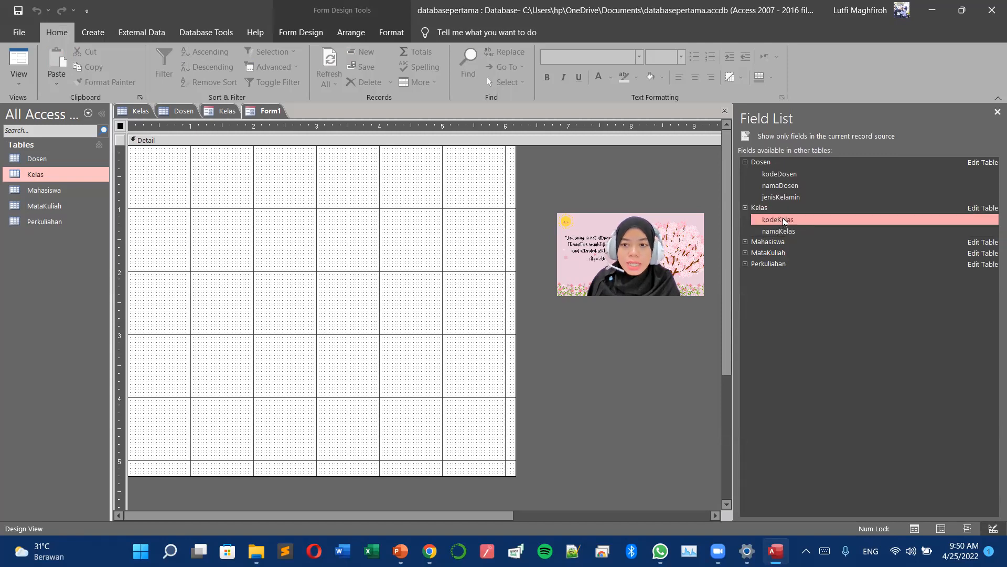
pyautogui.moveTo(788, 221); pyautogui.dragTo(231, 211)
pyautogui.click(179, 186)
pyautogui.click(146, 202)
pyautogui.moveTo(191, 184); pyautogui.dragTo(210, 189)
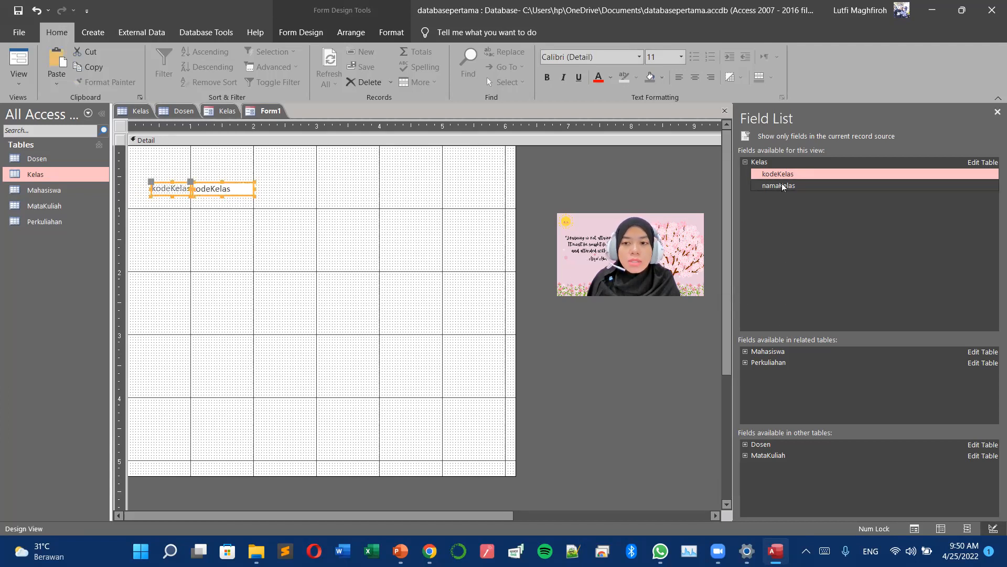
# - Try placing the namaKelas field below kodeKelas on Form1, and undo the placement of both fields
pyautogui.moveTo(783, 187); pyautogui.dragTo(167, 214)
pyautogui.hotkey('ctrl', 'z')
pyautogui.hotkey('ctrl', 'z')
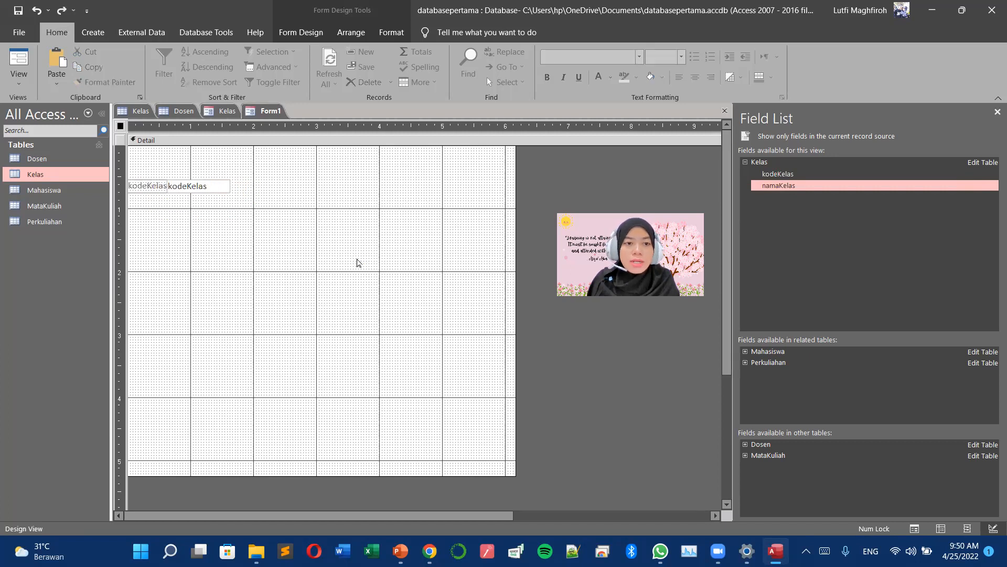
pyautogui.hotkey('ctrl', 'z')
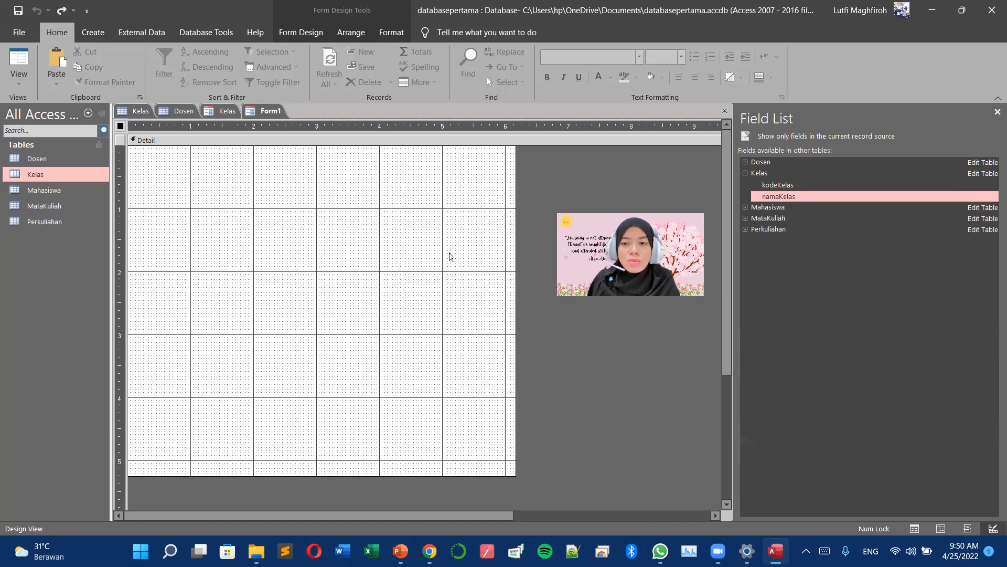
# - Add the kodeKelas field to Form1's Detail section, with its label at the form's left edge and its text box starting at about 1.2 on the ruler
pyautogui.click(783, 187)
pyautogui.click(786, 197)
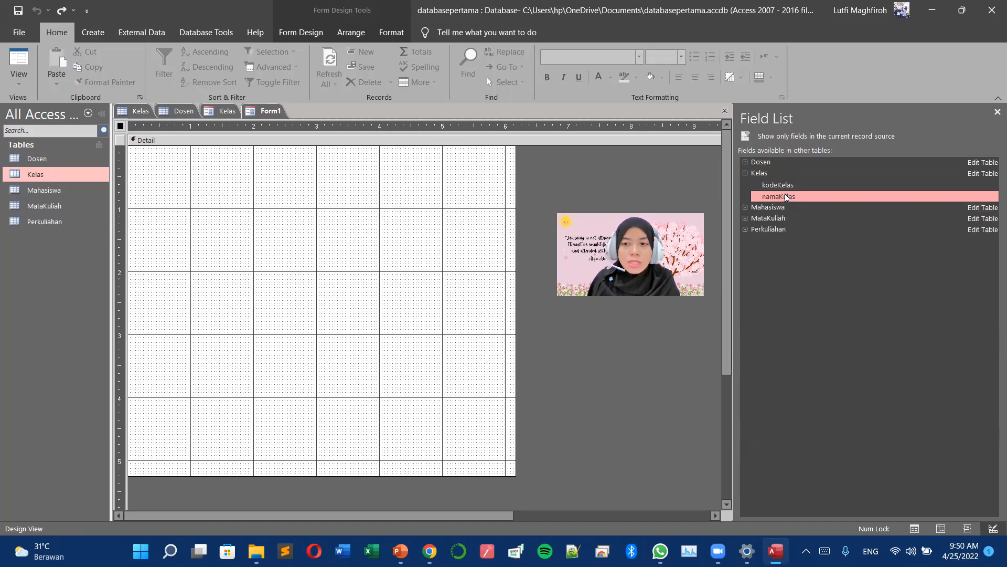
pyautogui.click(784, 185)
pyautogui.click(760, 173)
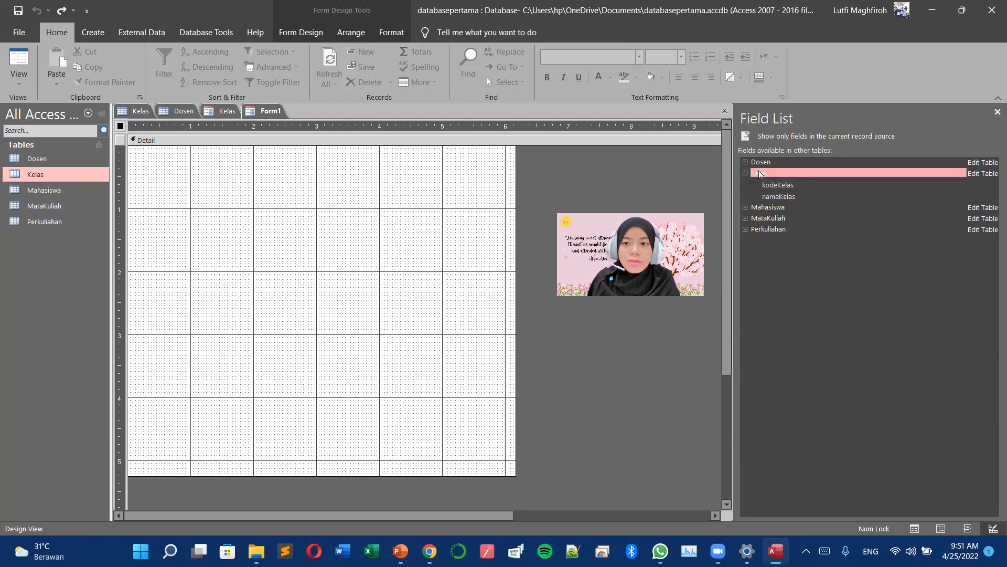
pyautogui.moveTo(233, 197); pyautogui.dragTo(201, 192)
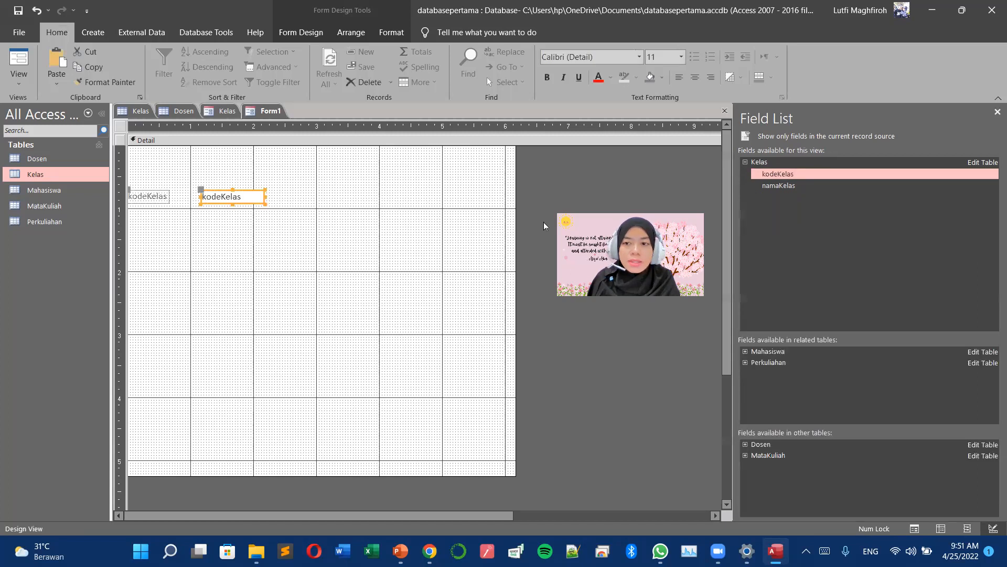
# - Add the namaKelas field below kodeKelas and shift it right so its text box starts at about 1 on the ruler
pyautogui.moveTo(779, 185); pyautogui.dragTo(144, 218)
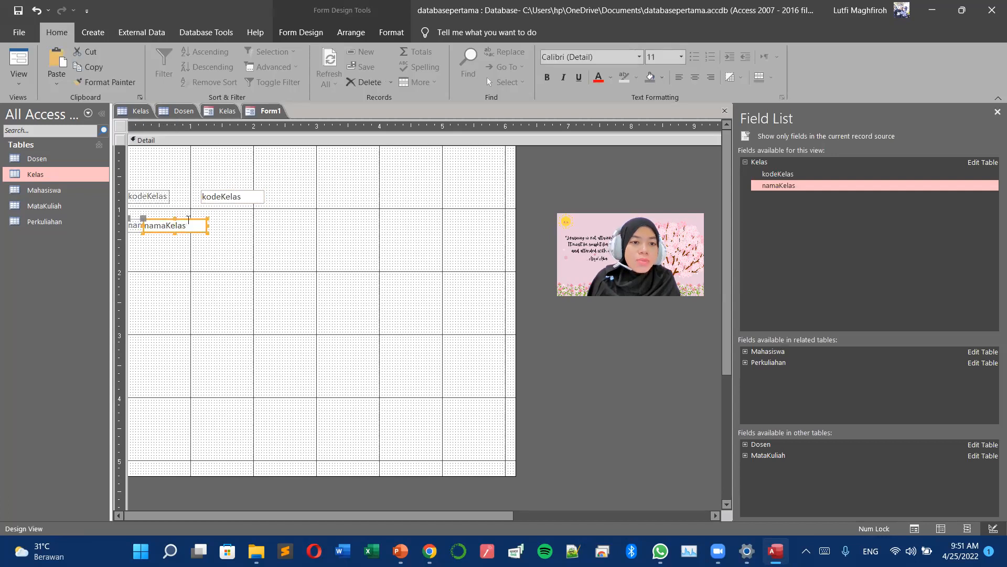
pyautogui.moveTo(192, 220); pyautogui.dragTo(250, 217)
pyautogui.click(196, 223)
pyautogui.click(197, 257)
pyautogui.click(193, 223)
pyautogui.moveTo(185, 216); pyautogui.dragTo(231, 221)
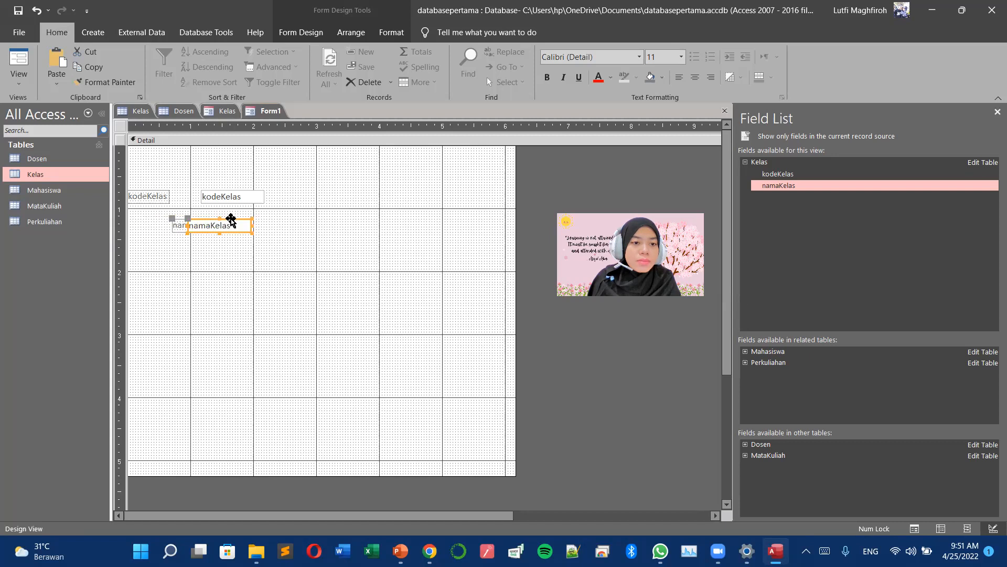
# - Separate the namaKelas label from its text box, aligning them roughly under kodeKelas, and widen the text box to about 2.5 on the ruler
pyautogui.click(182, 225)
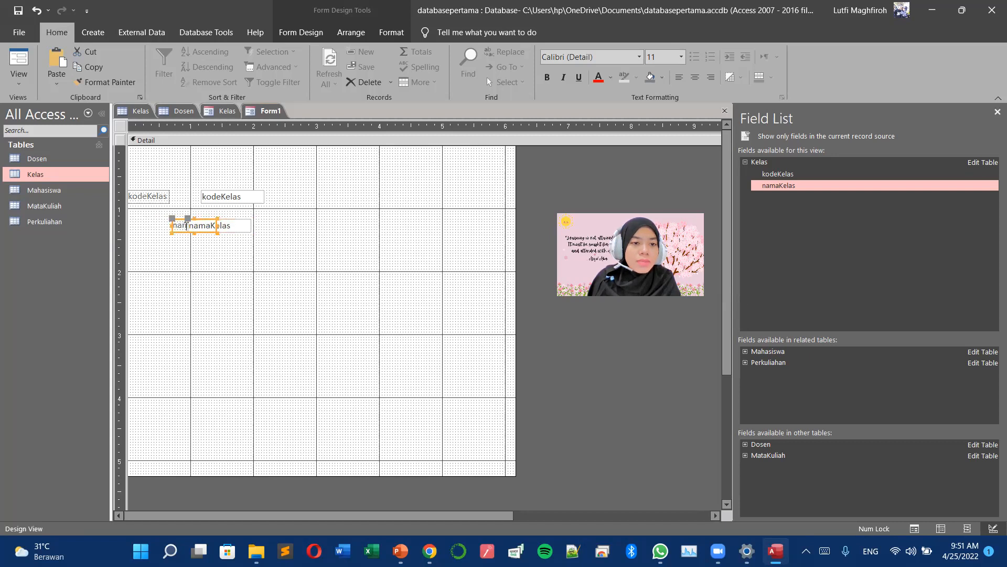
pyautogui.moveTo(217, 225); pyautogui.dragTo(189, 226)
pyautogui.click(205, 228)
pyautogui.moveTo(253, 226); pyautogui.dragTo(284, 226)
pyautogui.moveTo(188, 226)
pyautogui.mouseDown()
pyautogui.moveTo(203, 226)
pyautogui.moveTo(129, 226)
pyautogui.moveTo(184, 224)
pyautogui.mouseUp()
pyautogui.click(182, 228)
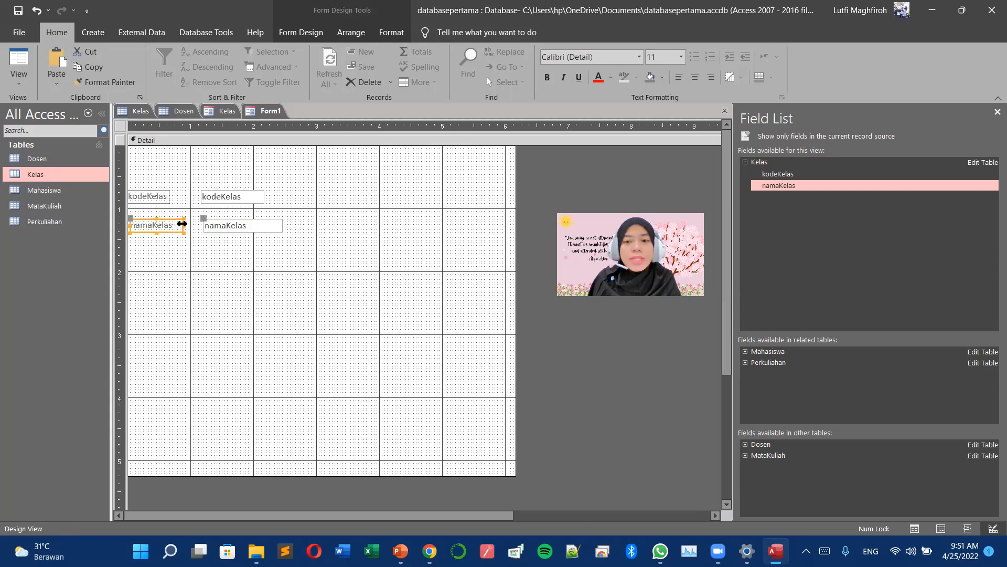
# - Show Form1 in Form View and compare its layout with the automatically generated Kelas form
pyautogui.click(19, 76)
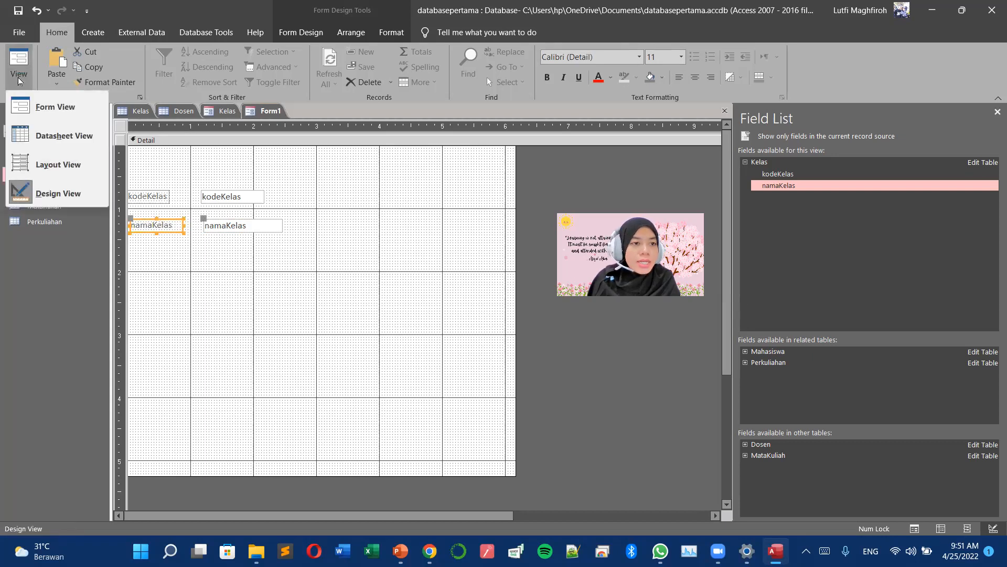
pyautogui.click(23, 105)
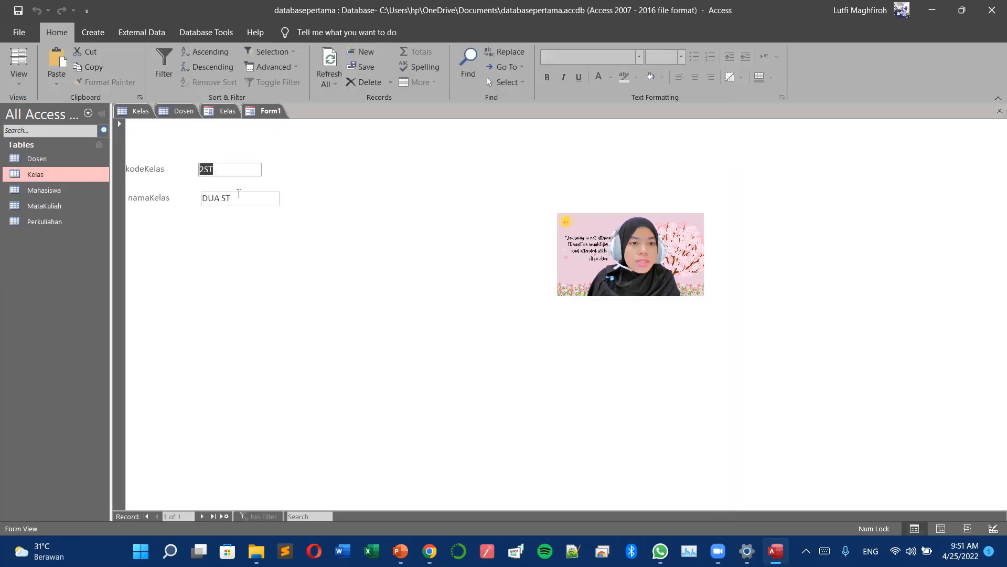
pyautogui.click(214, 110)
pyautogui.click(262, 110)
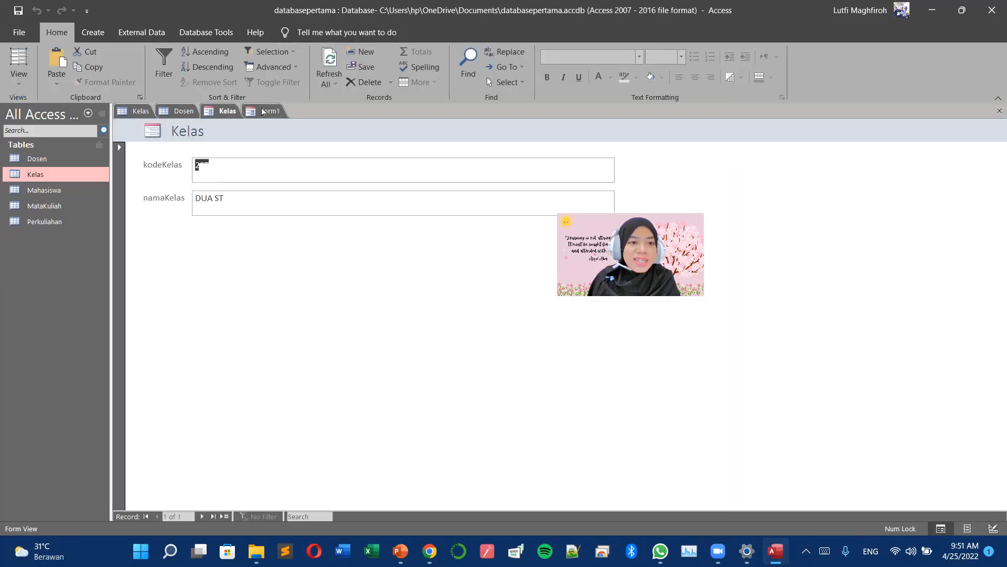
pyautogui.click(217, 112)
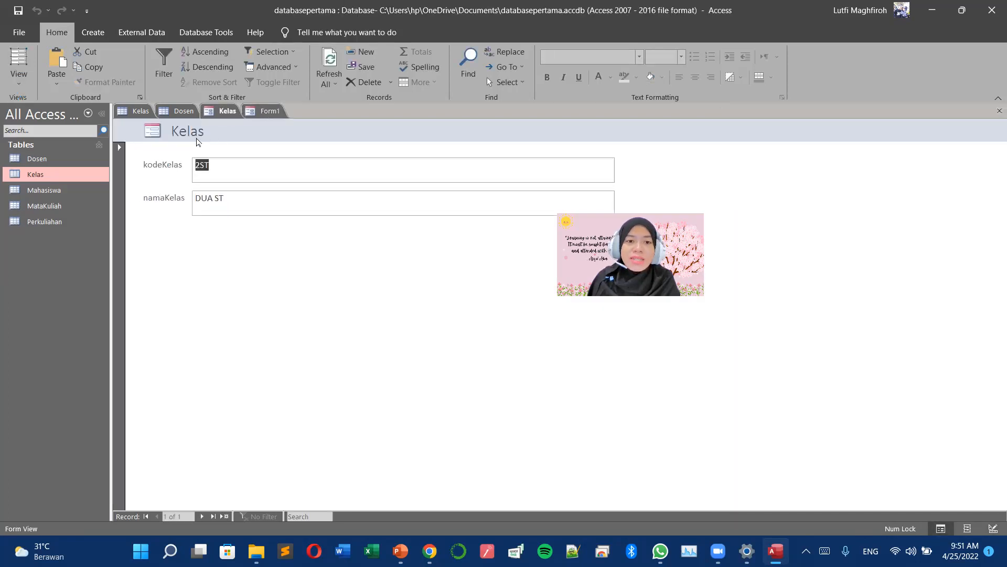
pyautogui.click(264, 112)
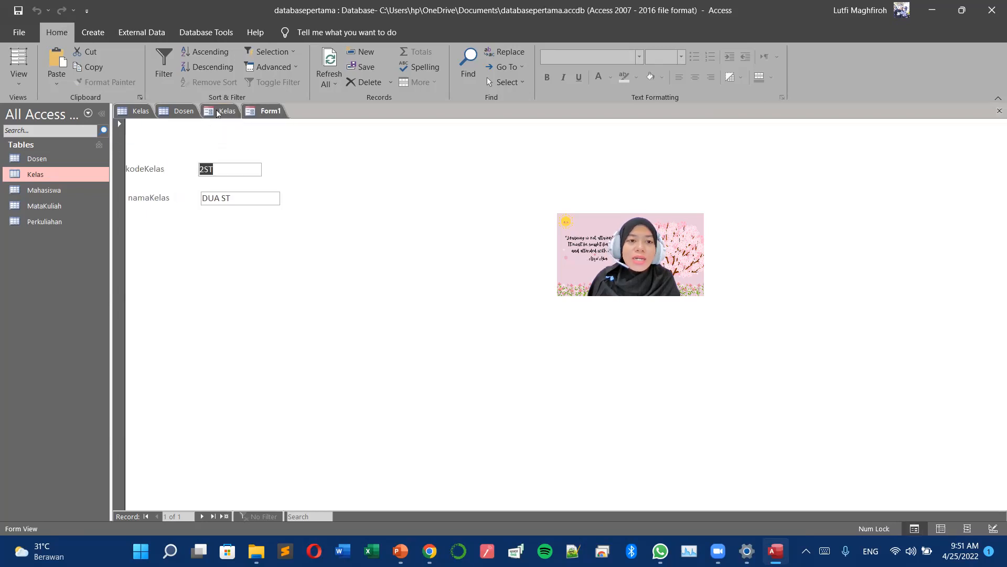
pyautogui.click(216, 110)
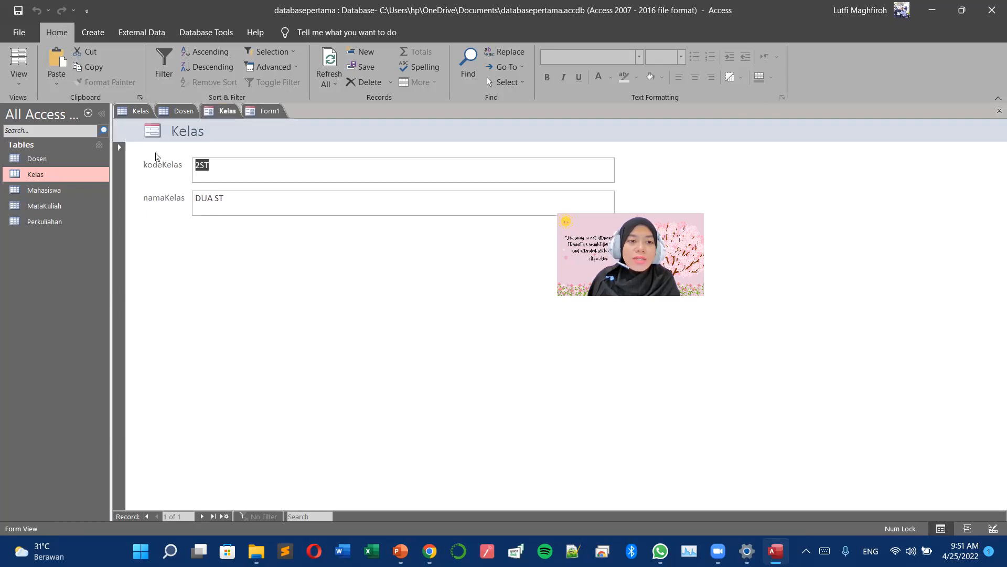
pyautogui.click(262, 111)
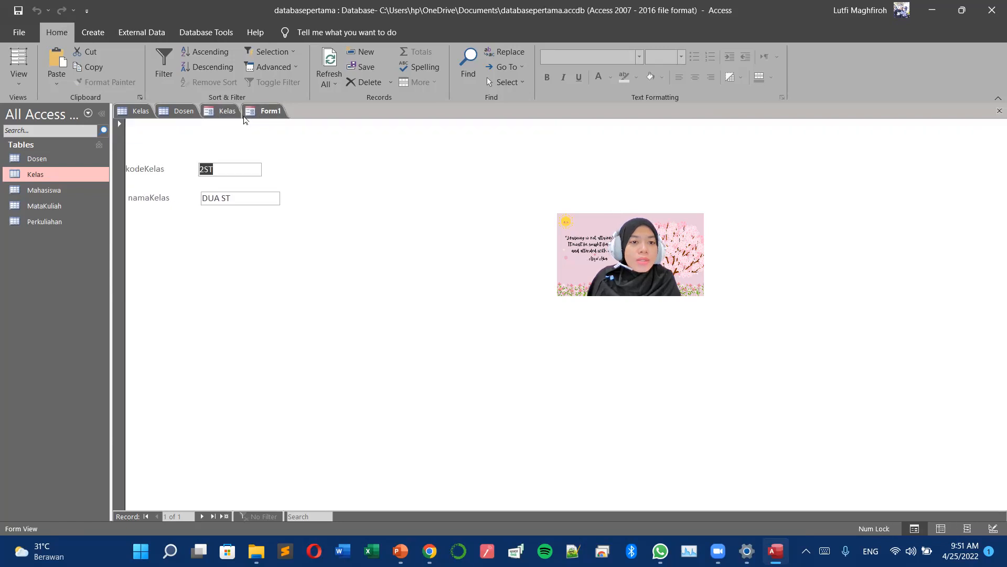
# - Create a new blank form and check which views it offers
pyautogui.click(93, 33)
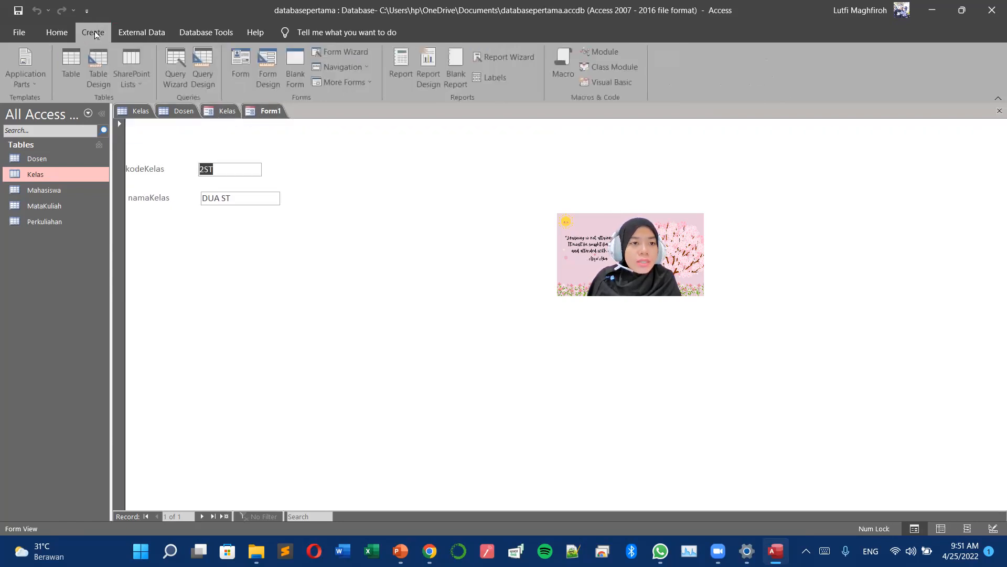
pyautogui.click(294, 79)
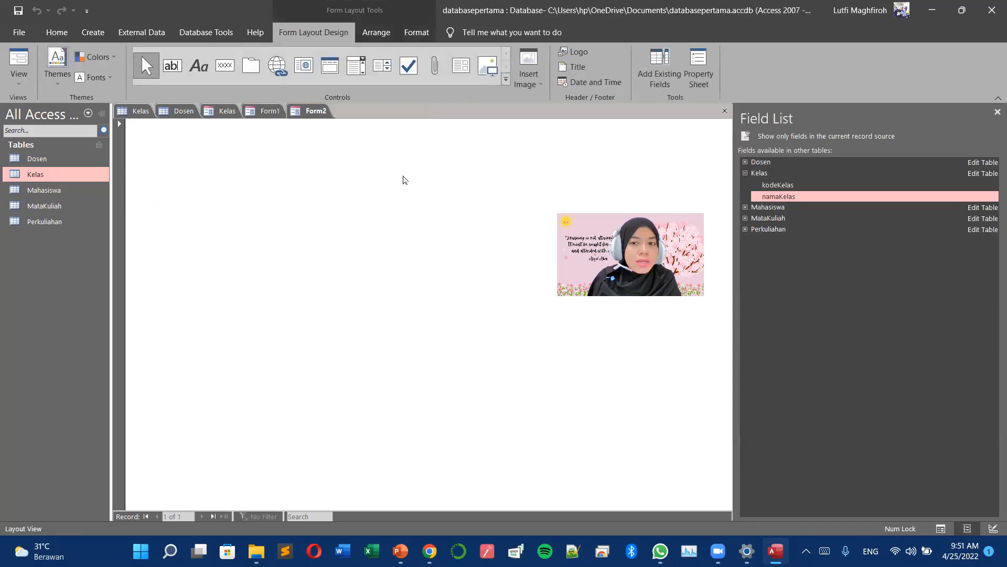
pyautogui.click(19, 73)
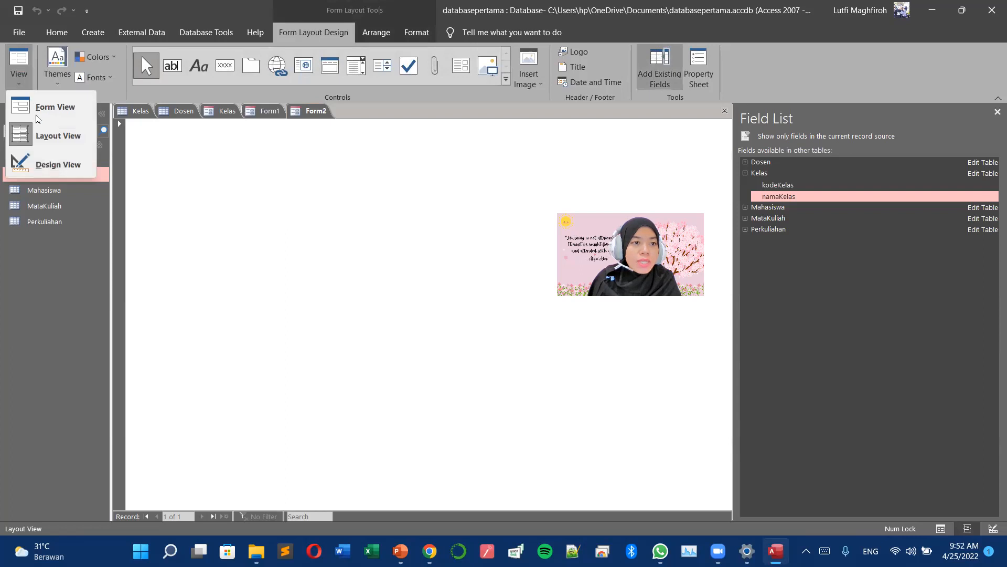
# - Show Form1 in Datasheet View and compare its available views with those of the blank Form2
pyautogui.click(267, 112)
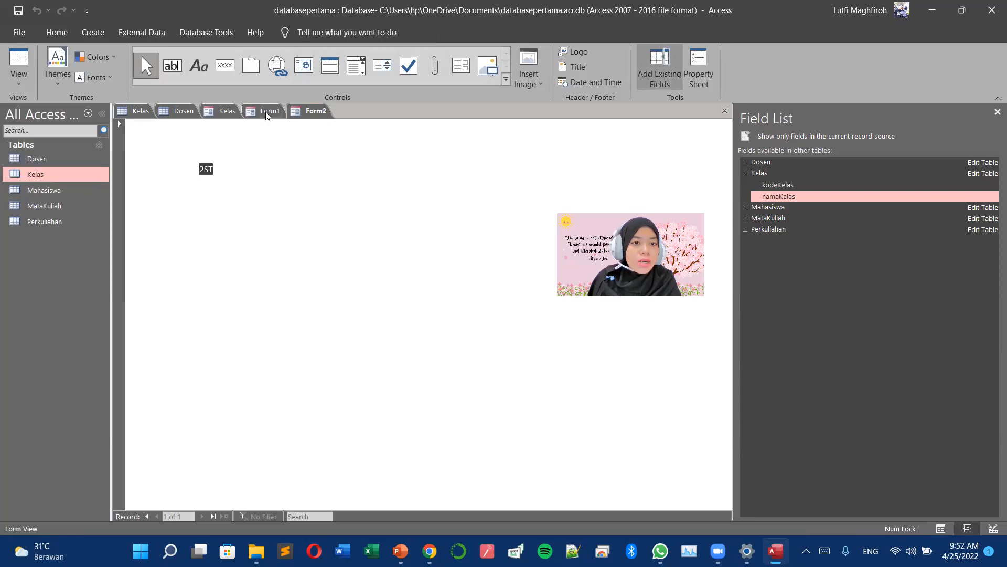
pyautogui.click(19, 83)
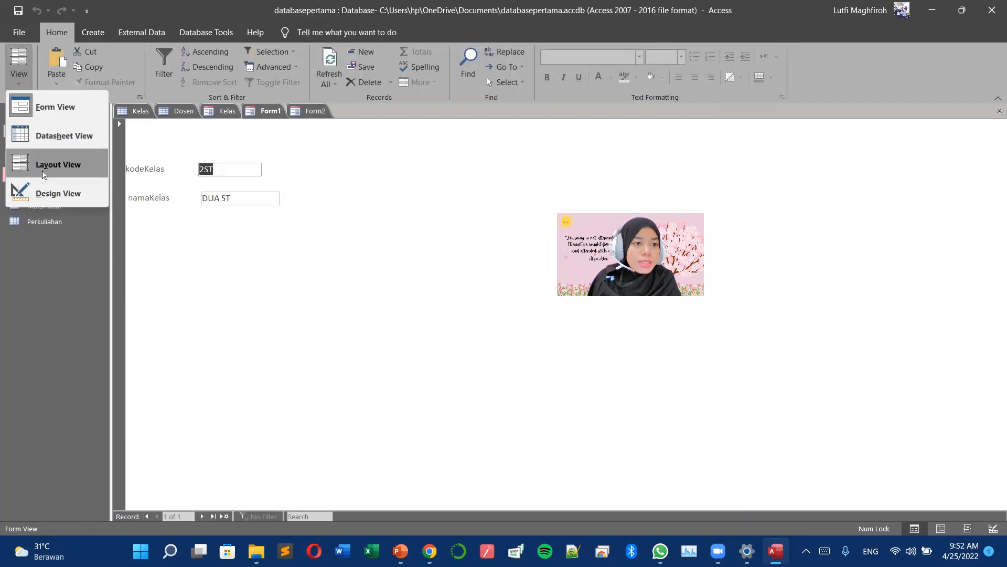
pyautogui.click(51, 141)
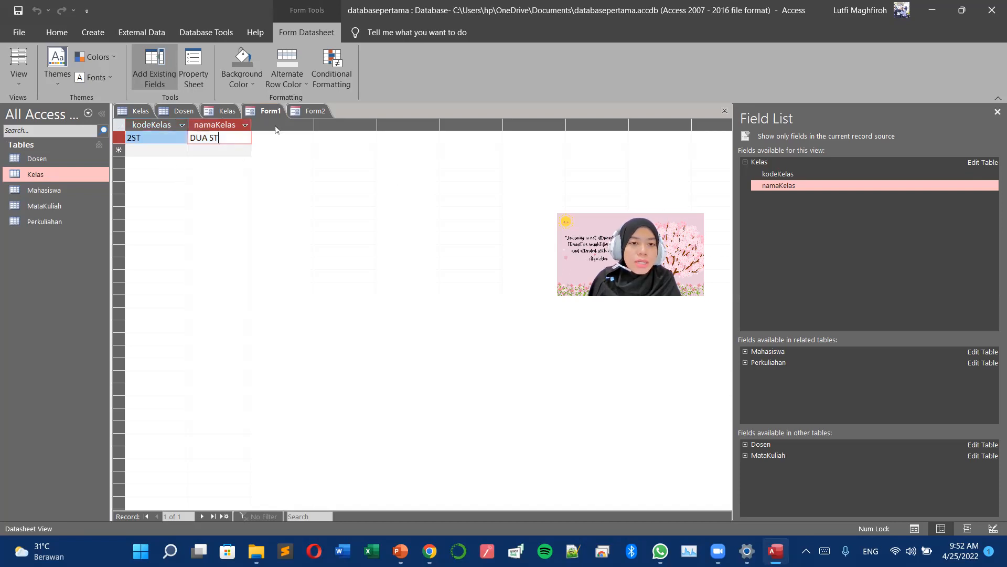
pyautogui.click(304, 112)
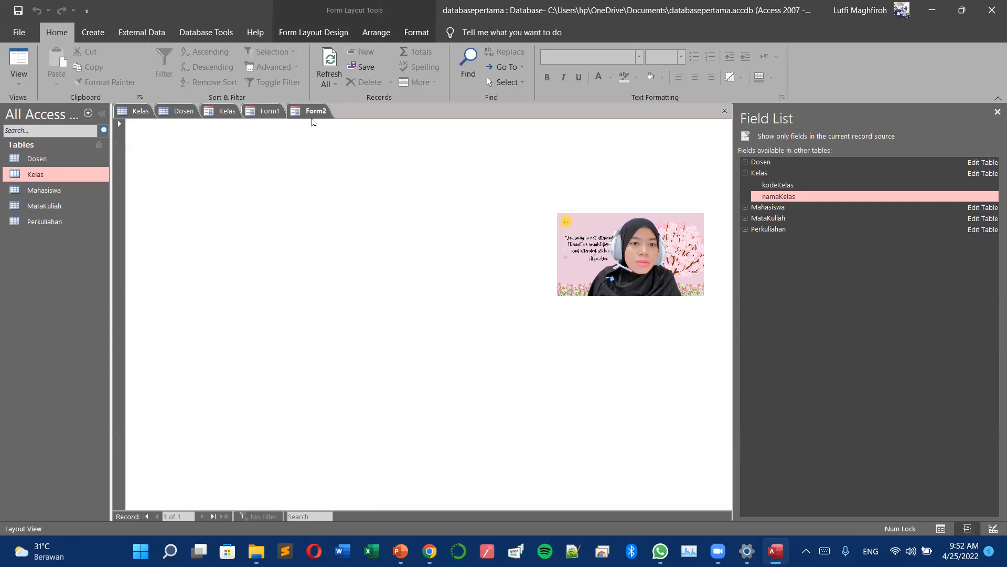
pyautogui.click(19, 76)
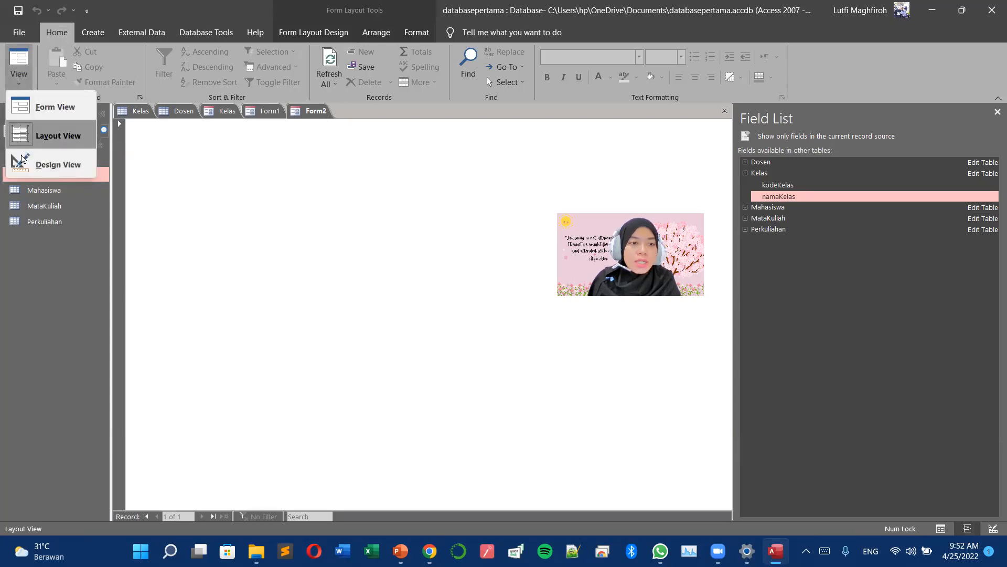
pyautogui.click(203, 159)
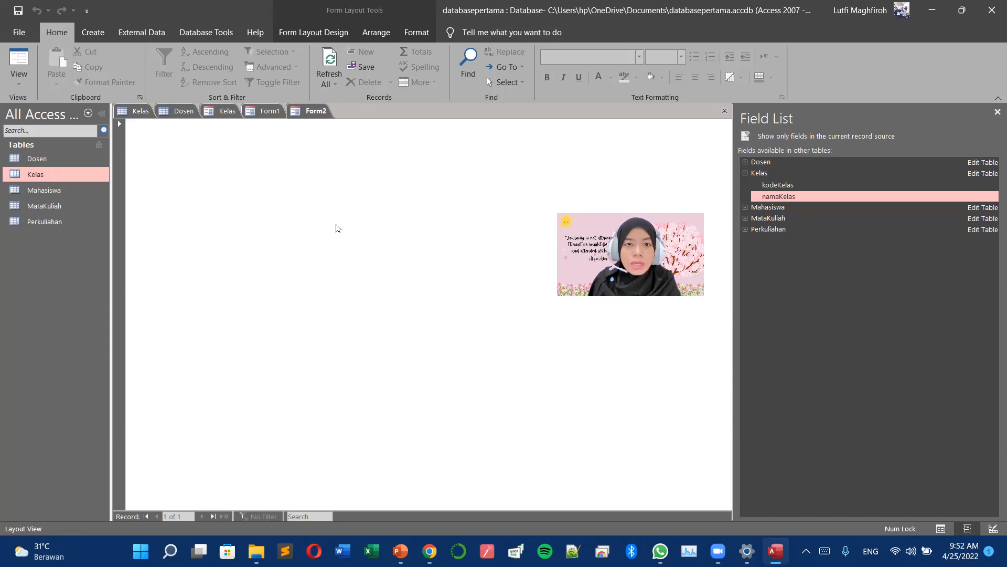
# - Start the Form Wizard, choose the Kelas table as source and select all of its fields for the form
pyautogui.click(89, 33)
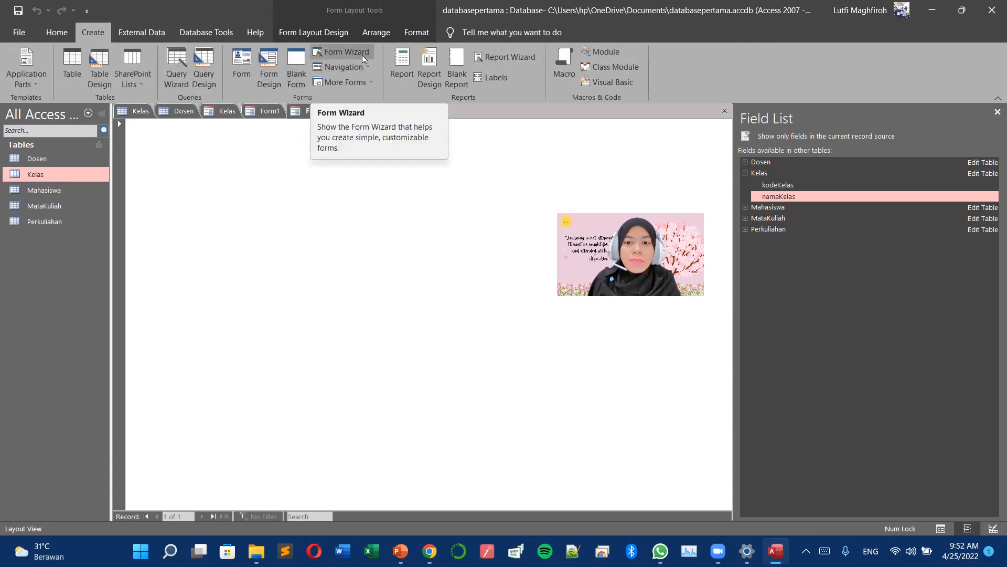
pyautogui.click(350, 50)
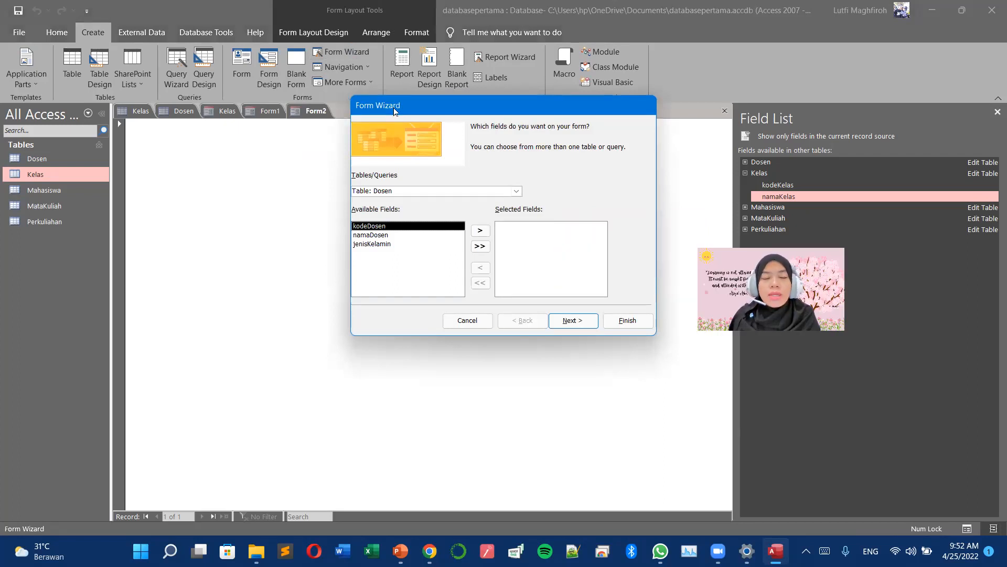
pyautogui.moveTo(394, 110); pyautogui.dragTo(369, 101)
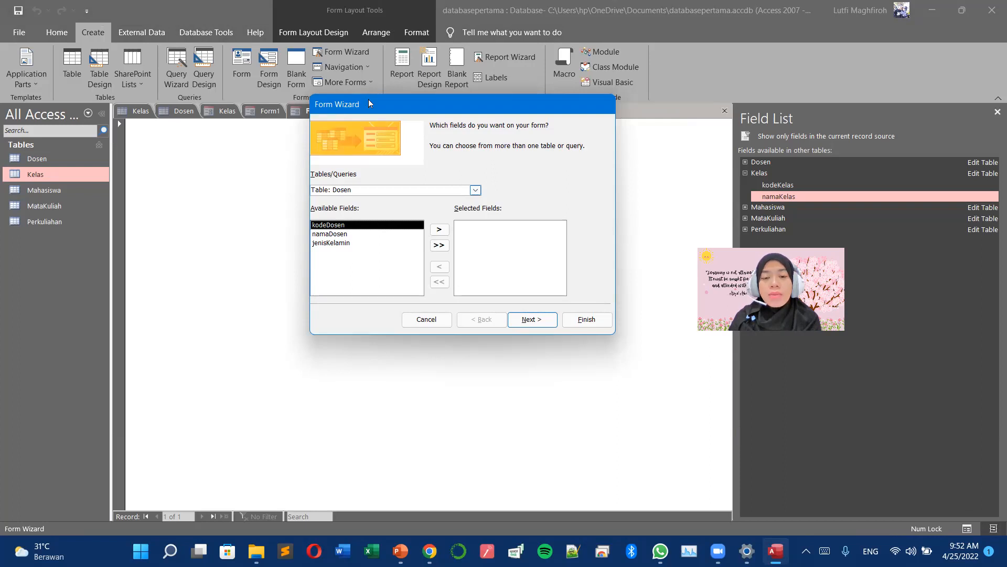
pyautogui.click(476, 191)
pyautogui.click(383, 210)
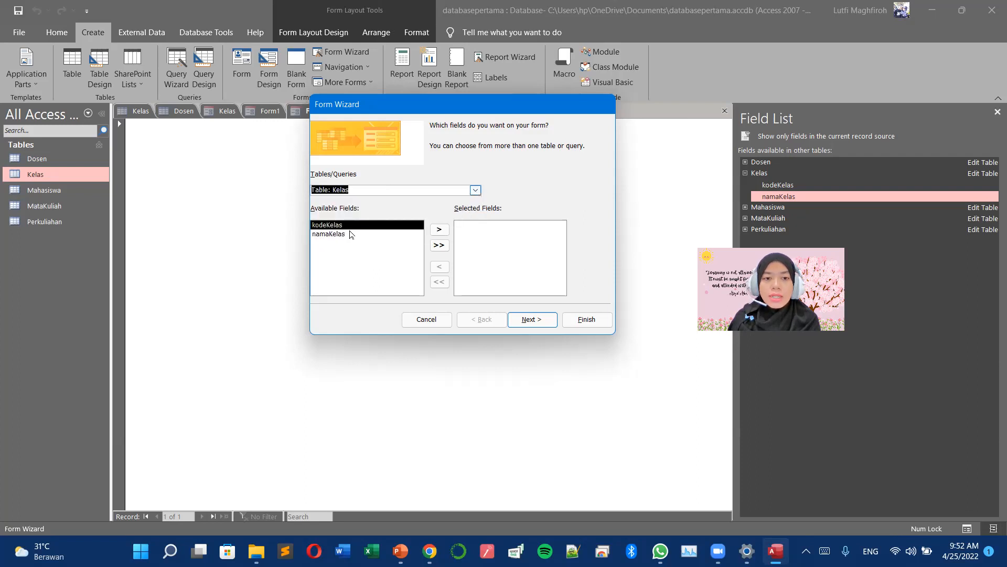
pyautogui.click(439, 246)
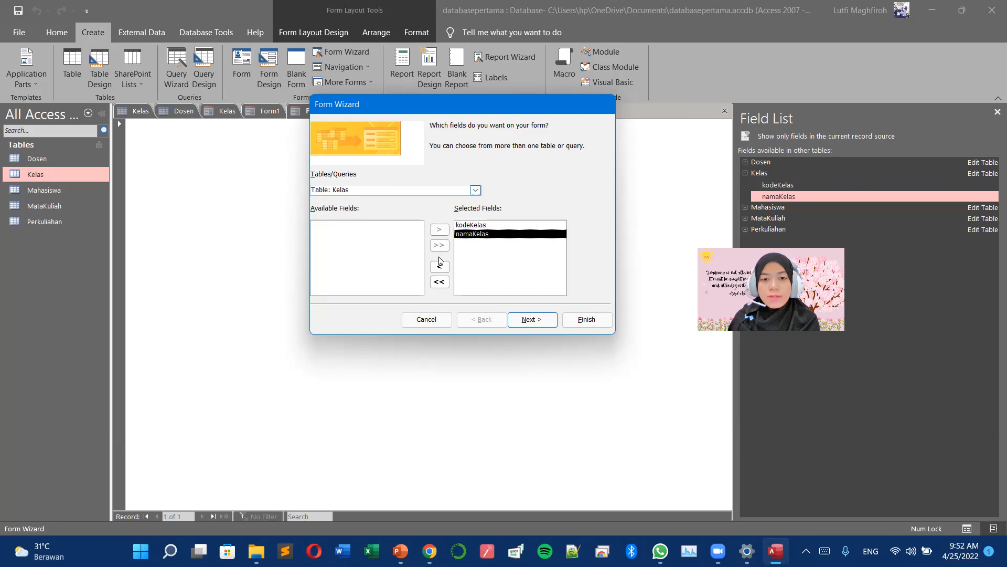
# - Remove all selected Kelas fields in the Form Wizard and add them all back, repeating this three times
pyautogui.click(440, 282)
pyautogui.click(439, 246)
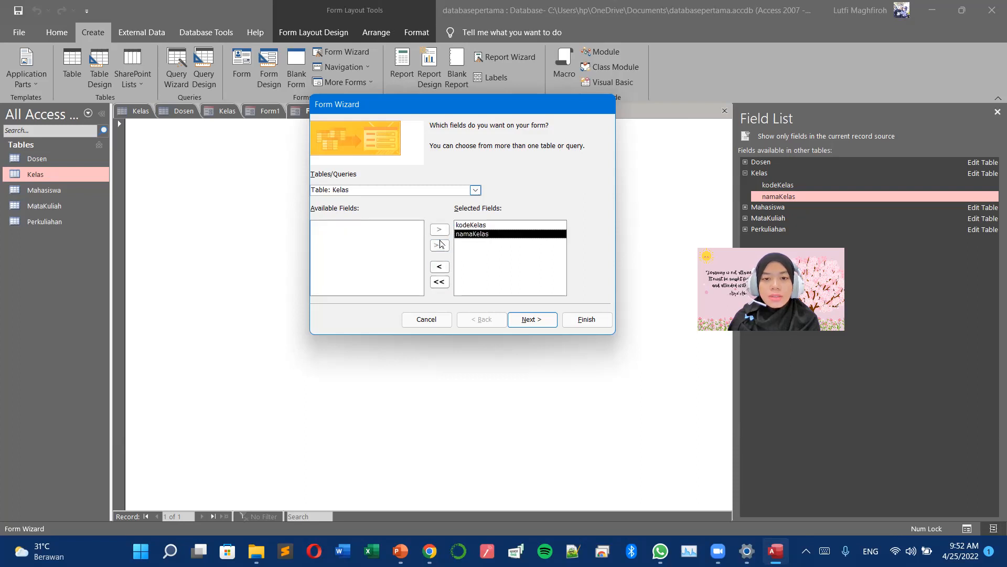
pyautogui.click(441, 283)
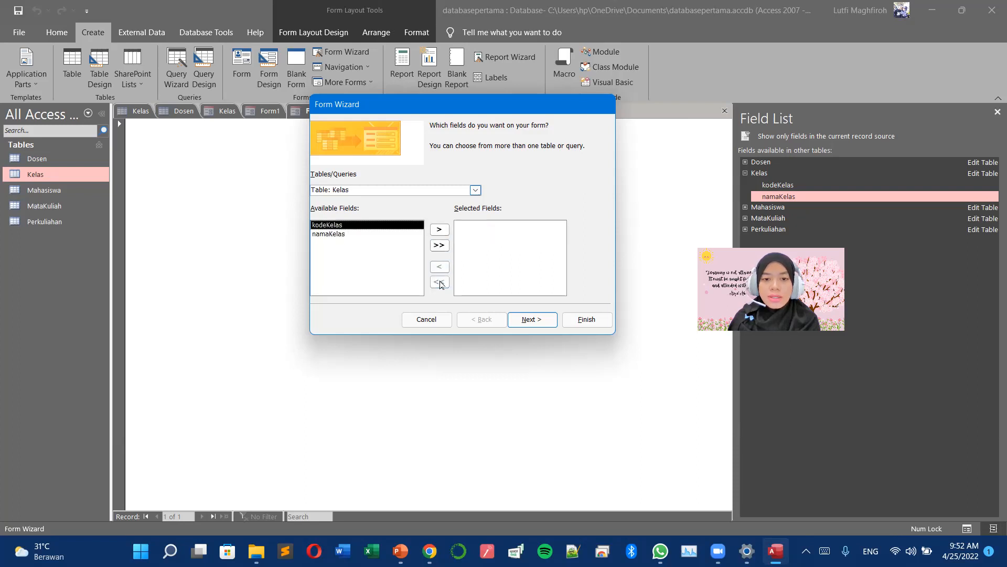
pyautogui.click(440, 246)
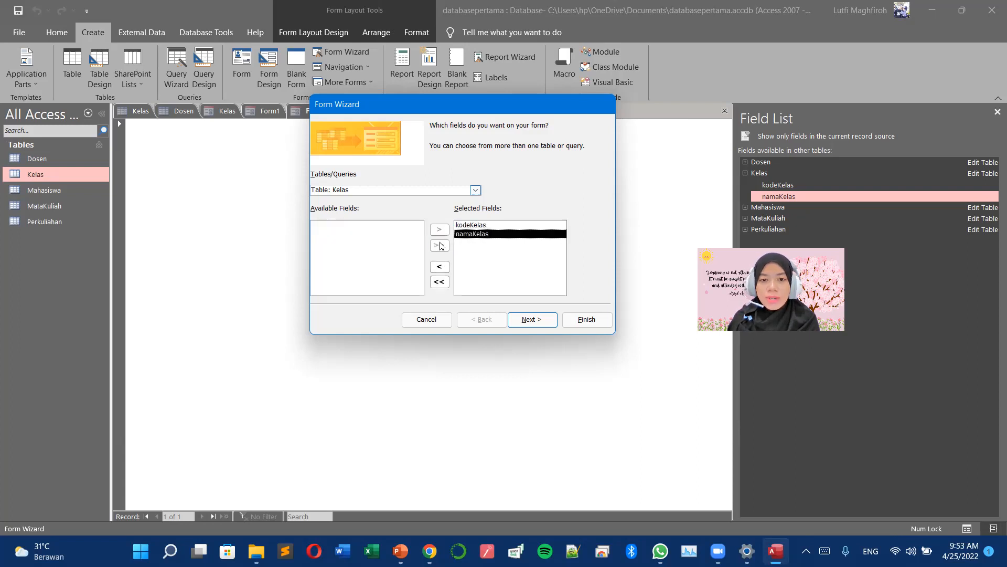
pyautogui.click(440, 286)
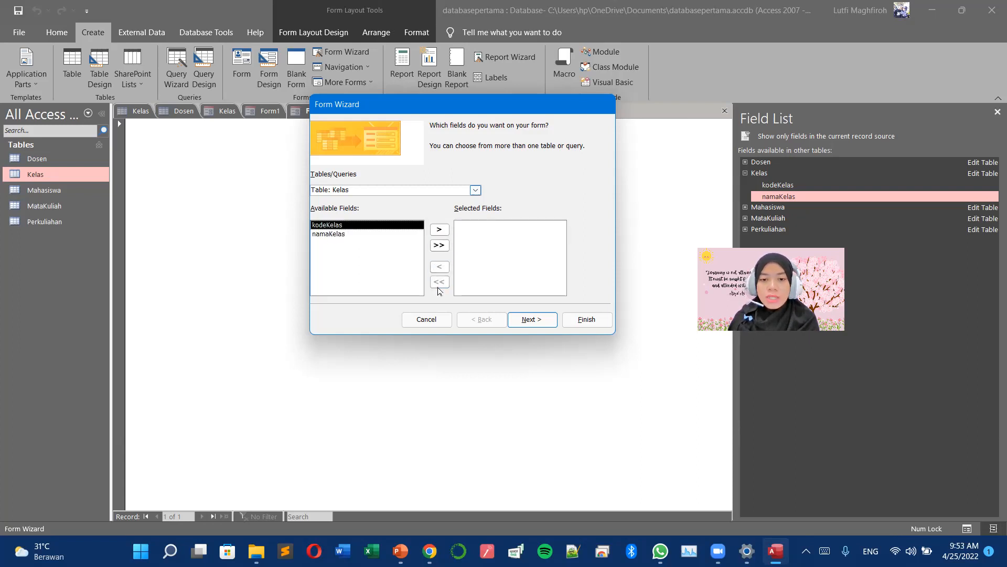
pyautogui.click(440, 246)
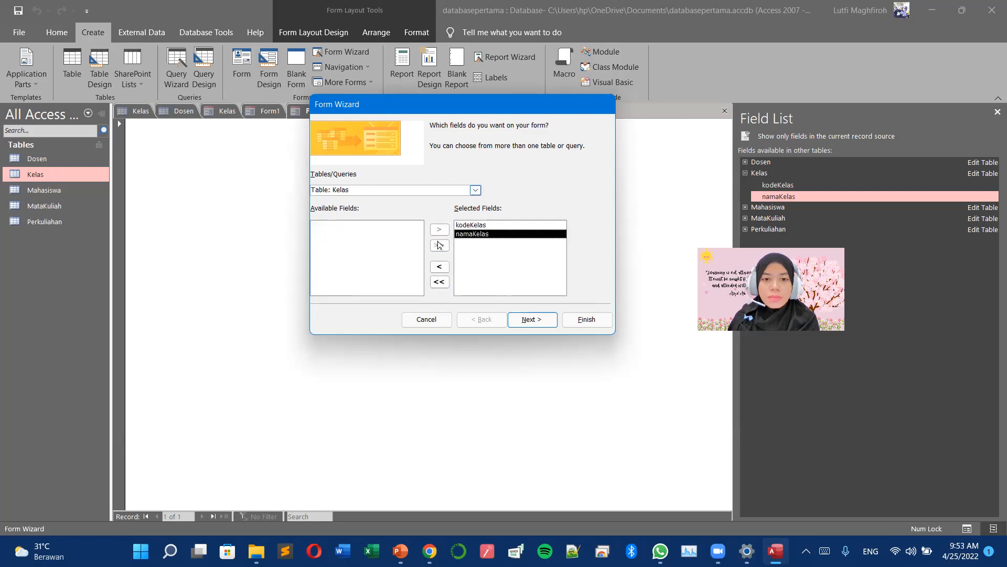
# - Preview the Tabular, Datasheet and Justified layouts in the Form Wizard, and return to the Columnar layout
pyautogui.click(528, 323)
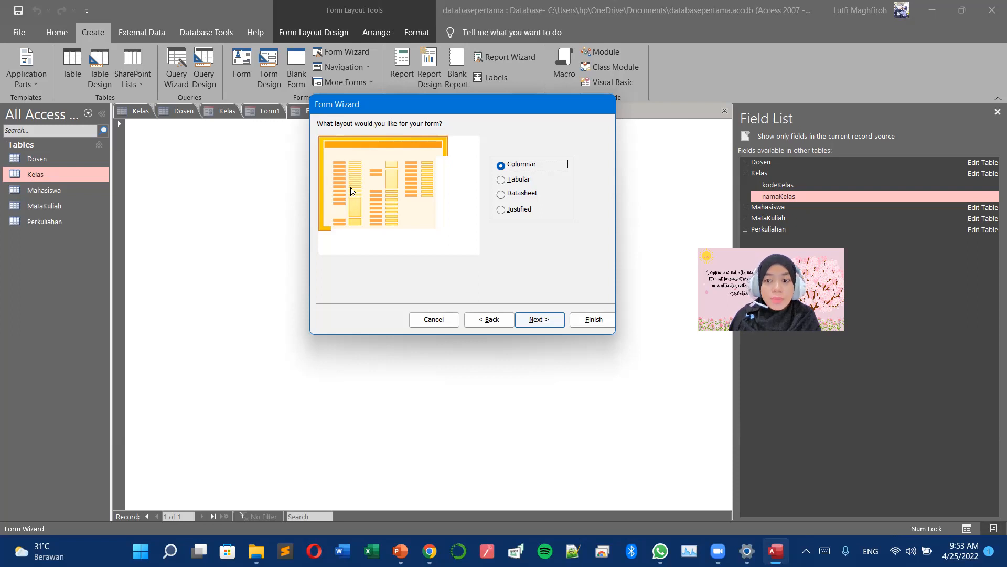
pyautogui.click(501, 181)
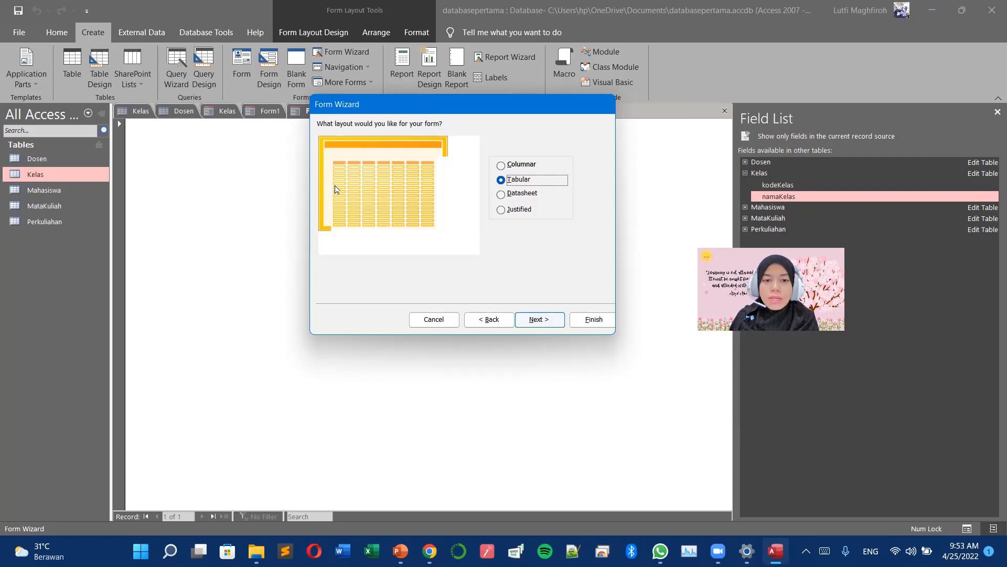
pyautogui.click(502, 194)
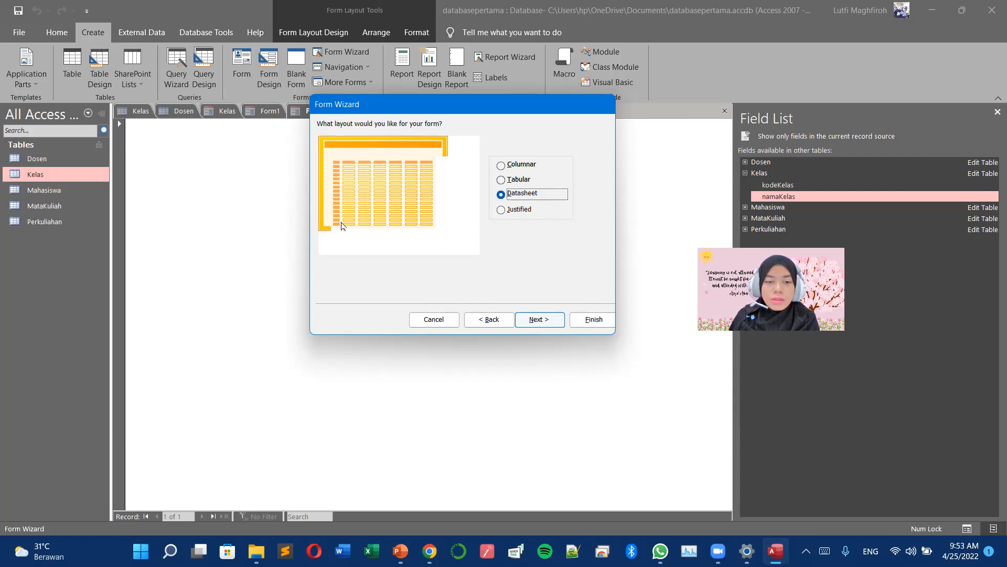
pyautogui.click(501, 210)
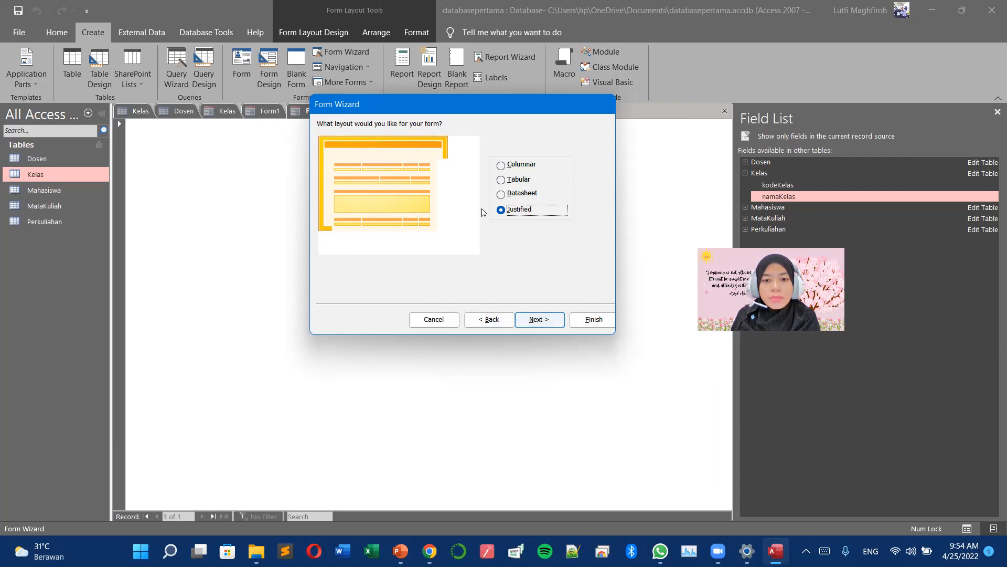
pyautogui.click(501, 166)
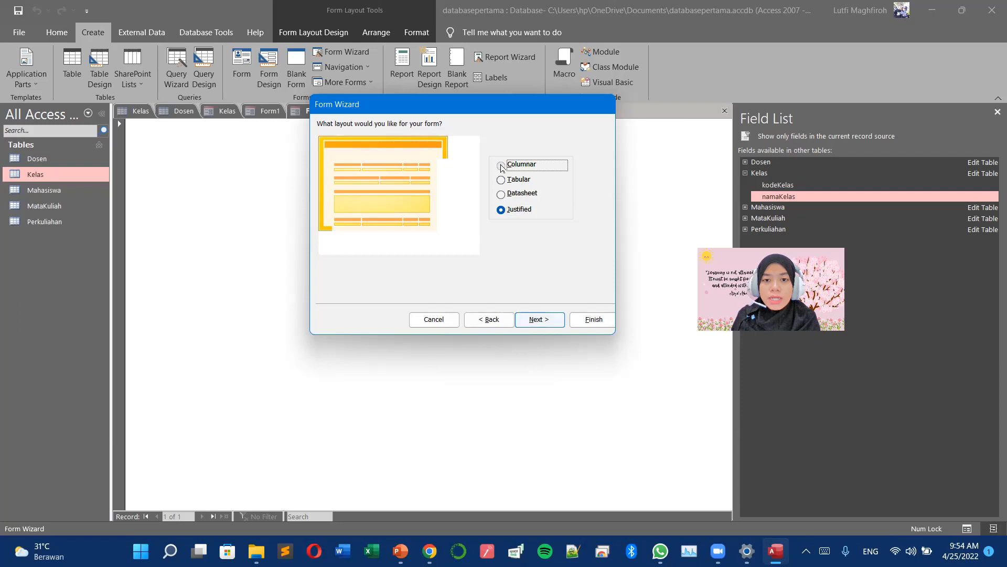
# - Finish the columnar Kelas form with the title Kelas1, opening it to view or enter information
pyautogui.click(550, 321)
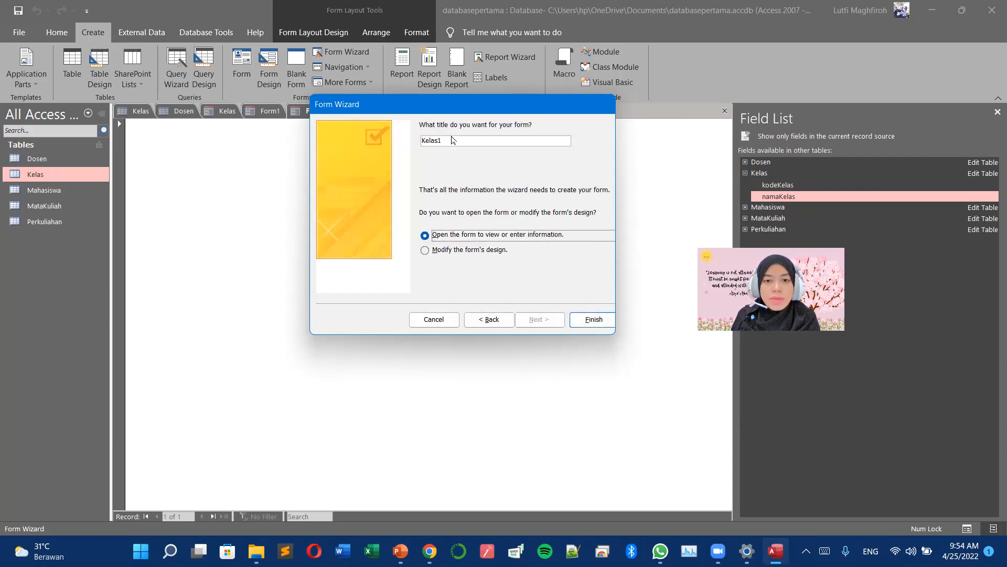
pyautogui.moveTo(454, 140); pyautogui.dragTo(414, 140)
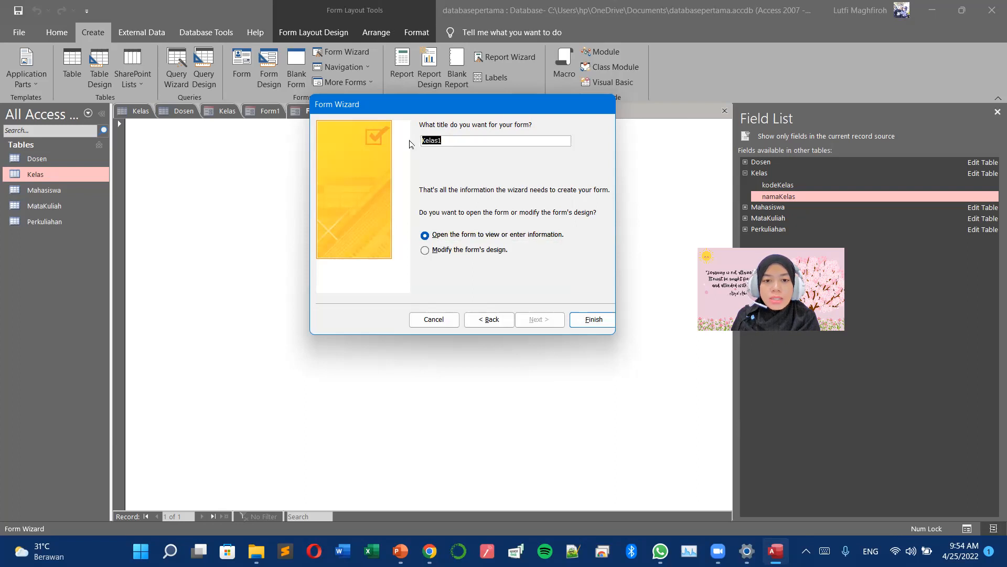
pyautogui.press('BackSpace')
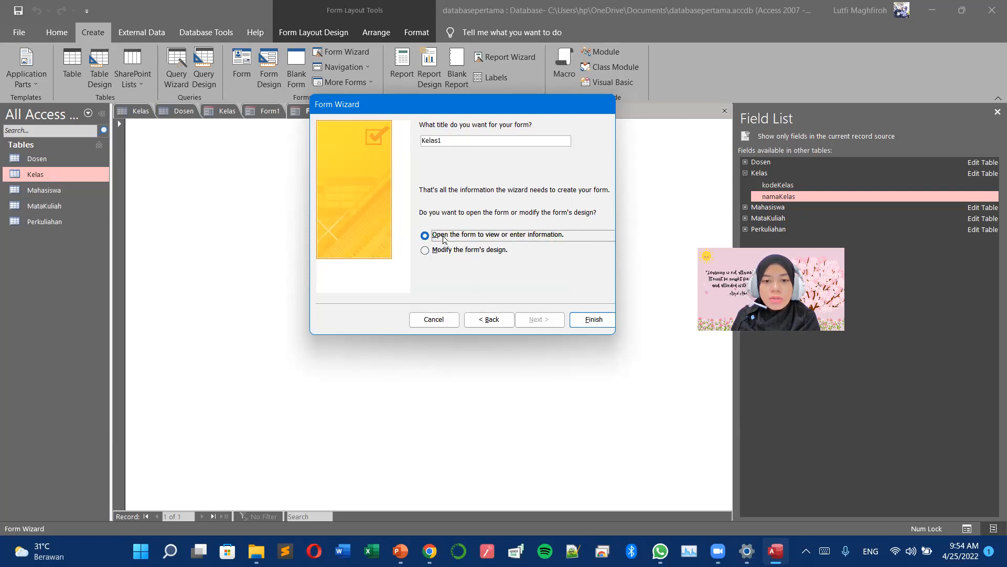
pyautogui.click(592, 324)
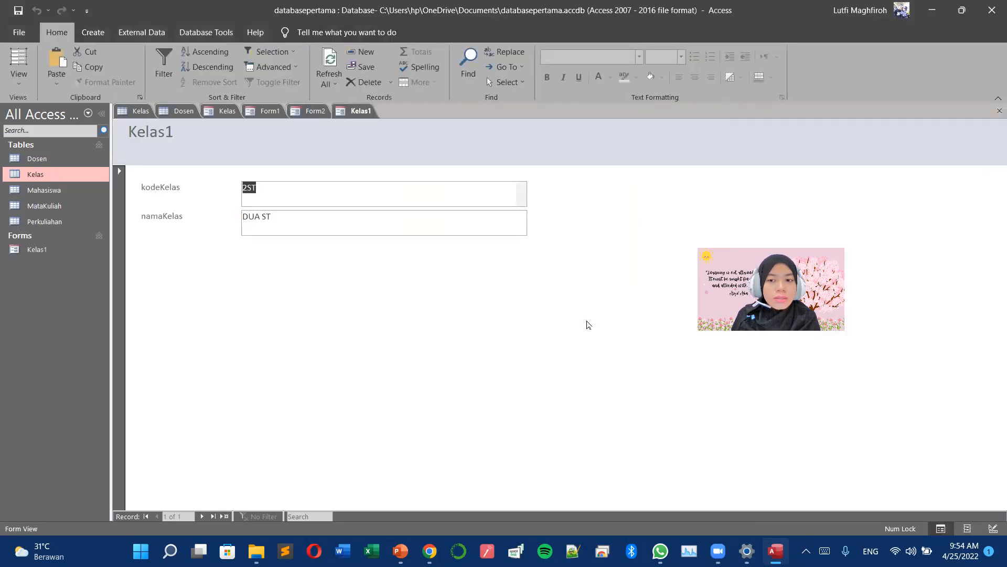
# - Create another form with the Form Wizard using all Kelas fields, the Tabular layout and the default title, and select its empty record row
pyautogui.click(92, 32)
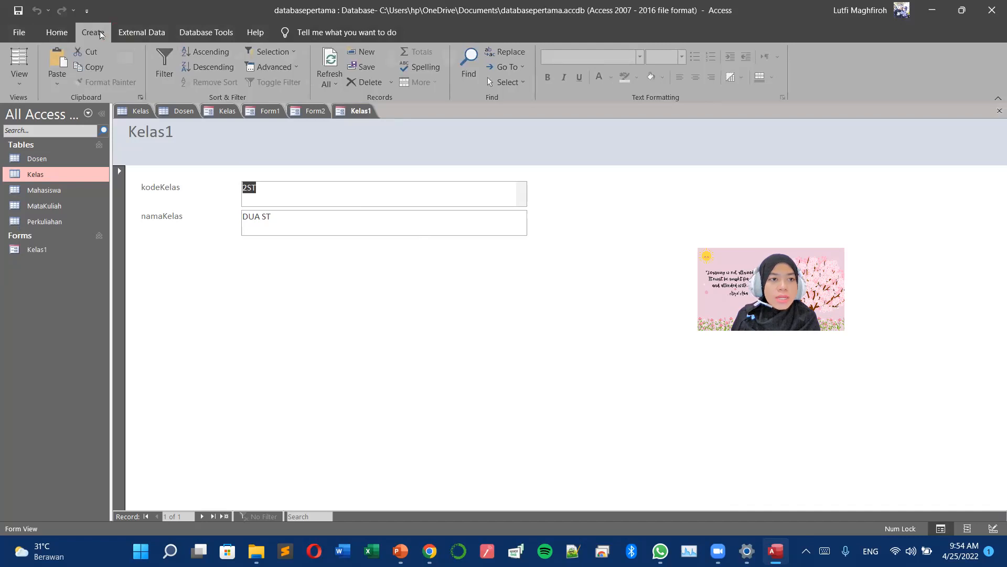
pyautogui.click(344, 51)
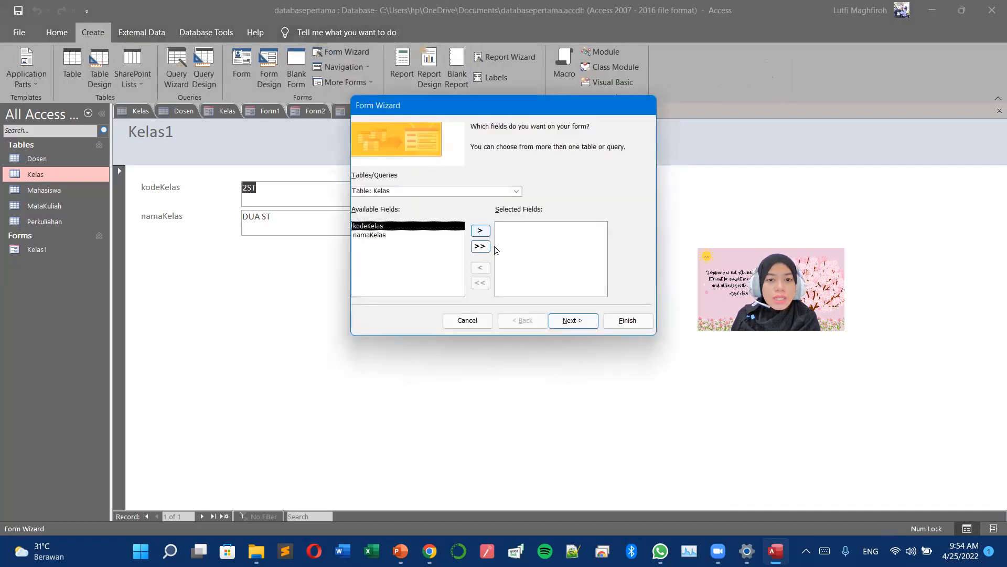
pyautogui.click(480, 245)
pyautogui.click(569, 320)
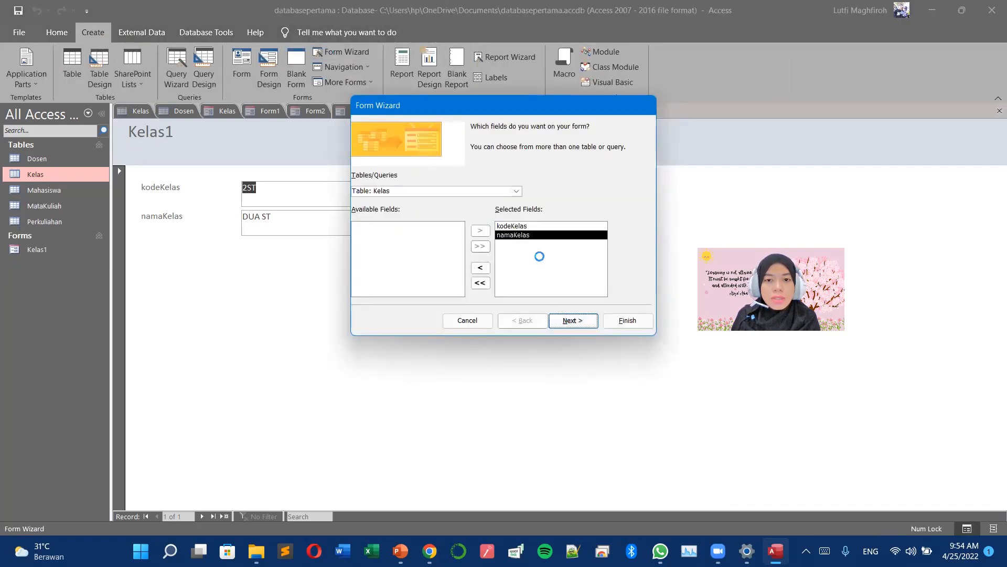
pyautogui.click(543, 182)
pyautogui.click(590, 322)
pyautogui.click(613, 320)
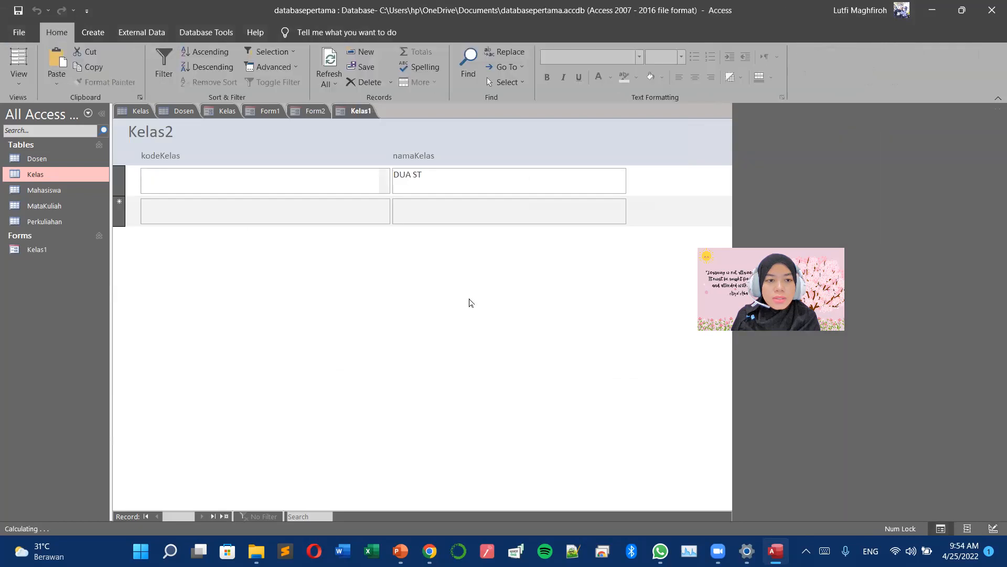
pyautogui.click(161, 210)
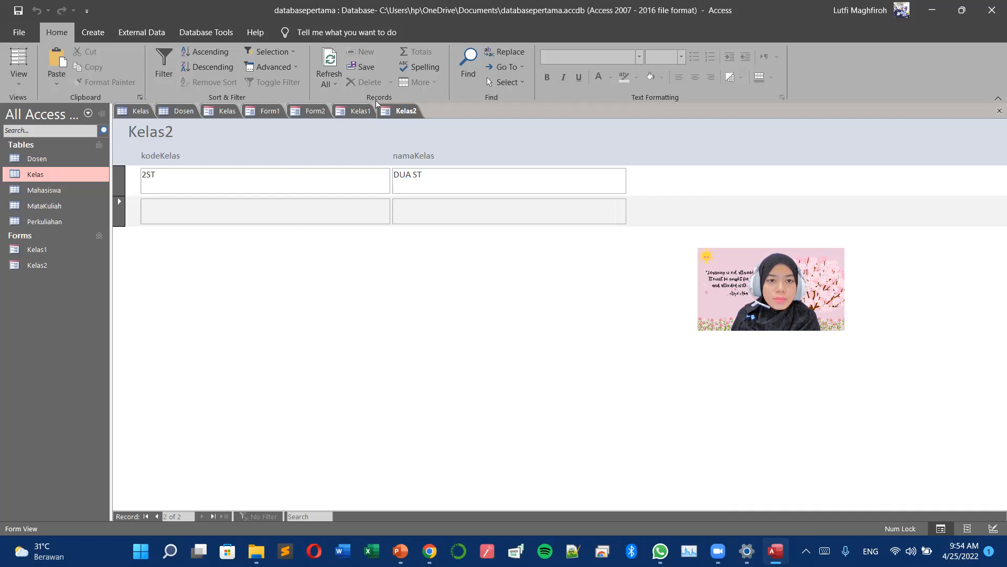
# - Create a Form Wizard form containing all Kelas fields in the Datasheet layout, keeping the default title
pyautogui.click(93, 32)
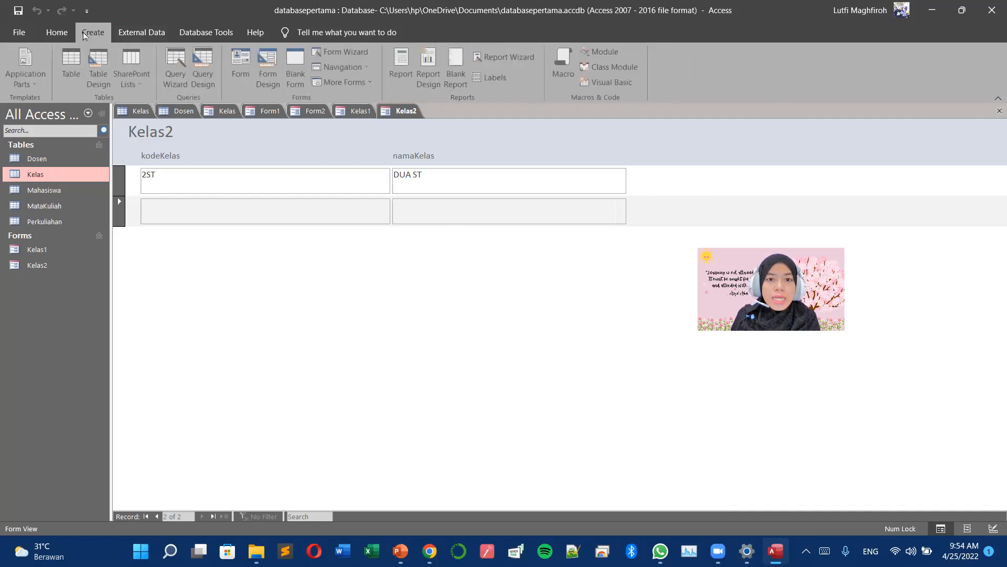
pyautogui.click(357, 55)
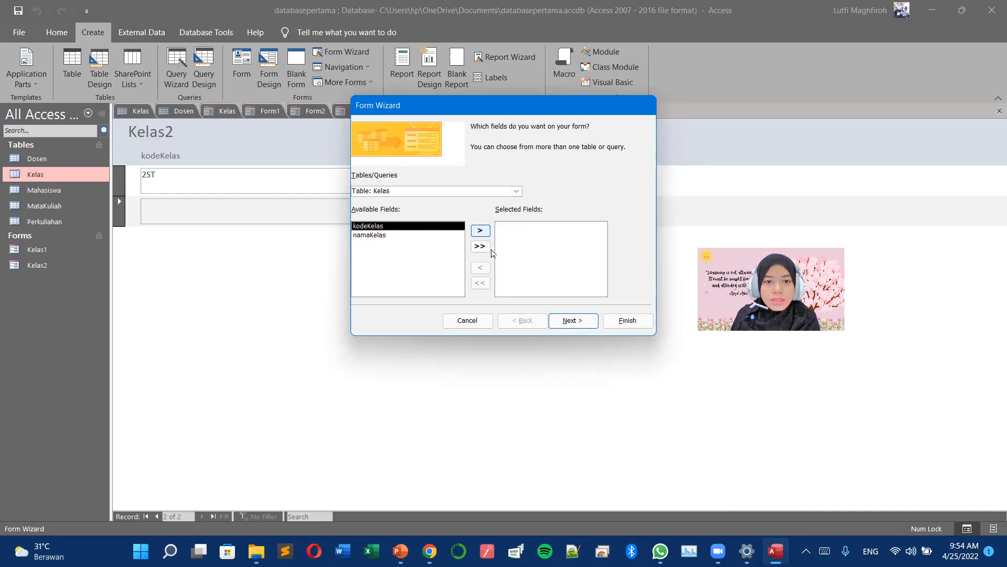
pyautogui.click(480, 246)
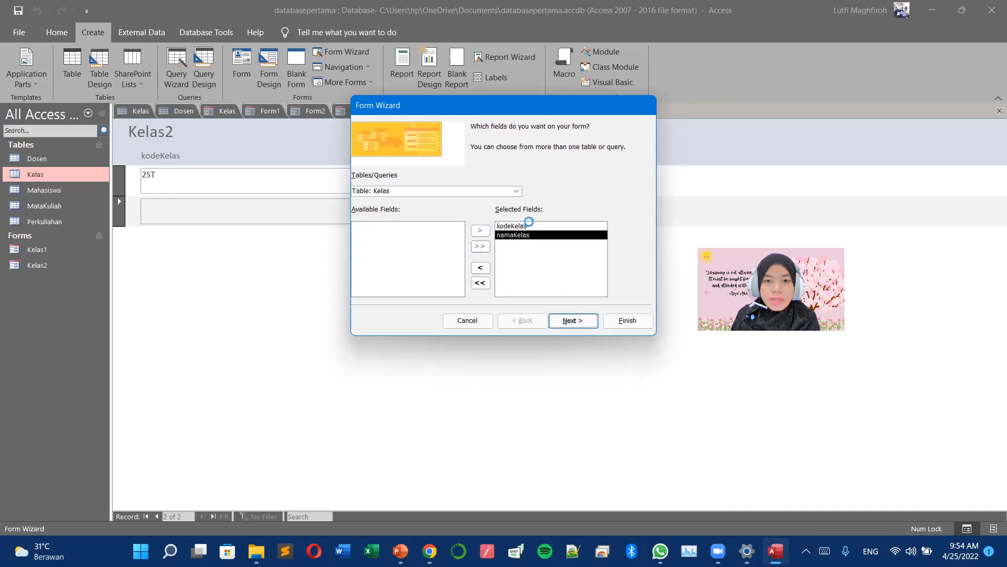
pyautogui.press('Return')
pyautogui.click(548, 195)
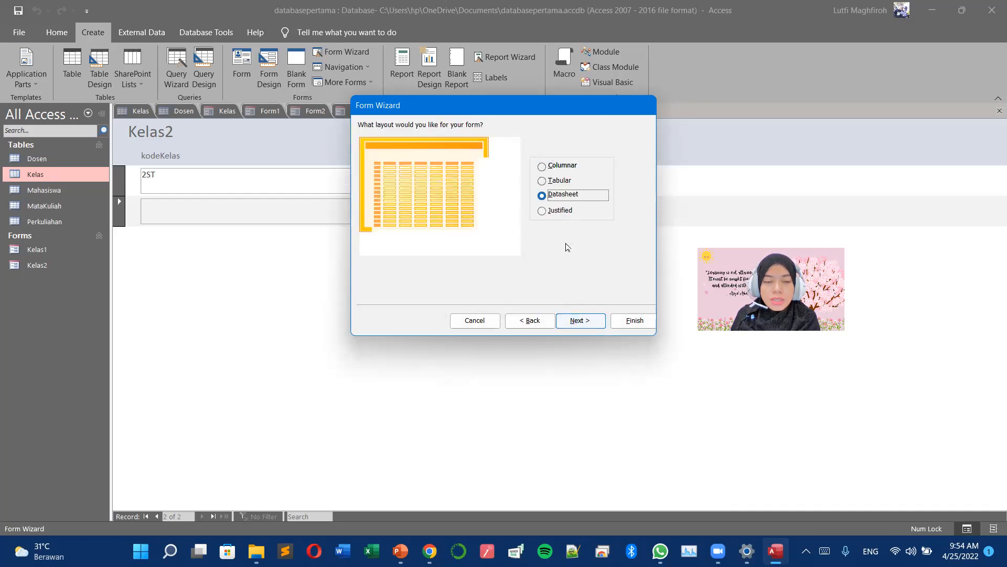
pyautogui.click(580, 320)
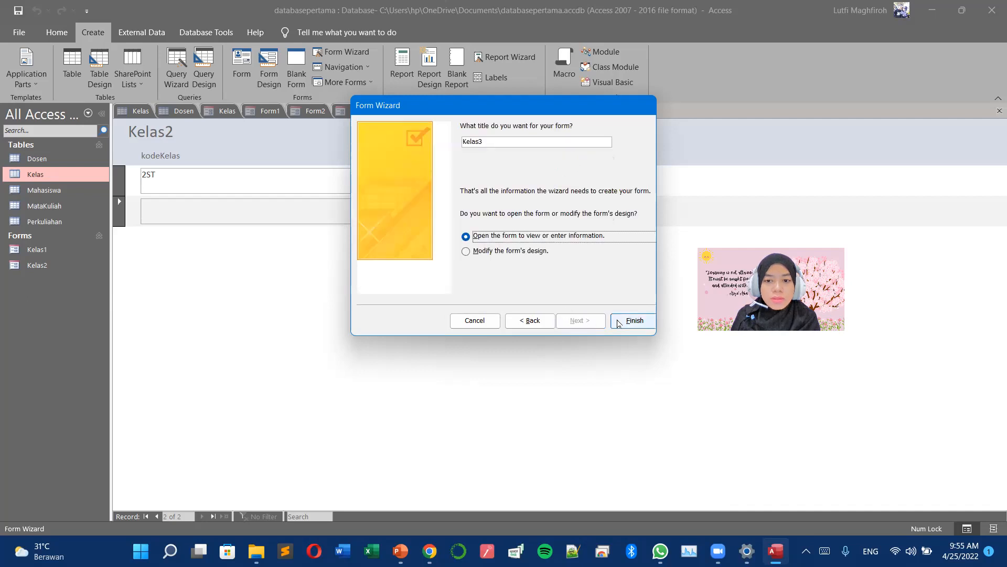
pyautogui.click(619, 322)
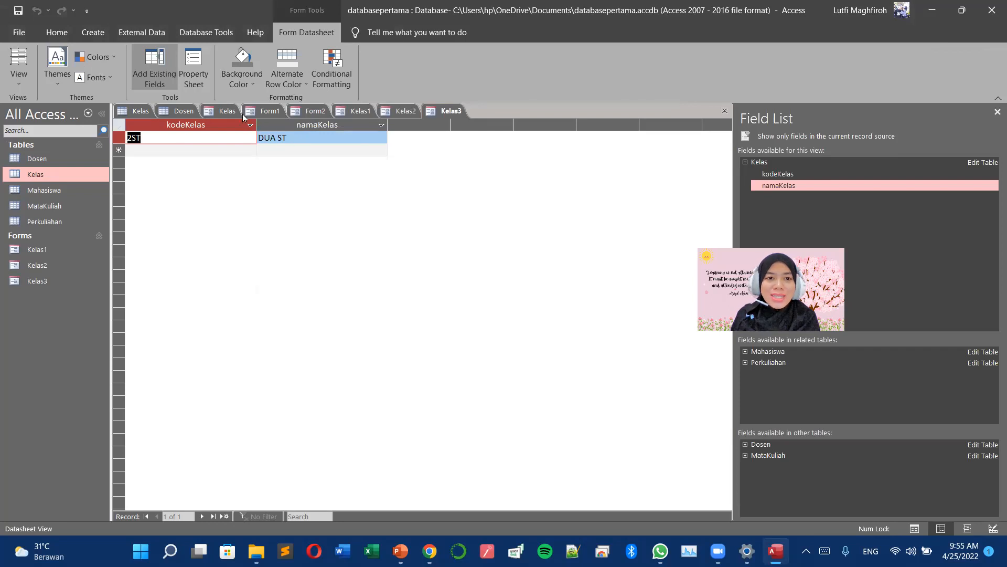
# - Create a Form Wizard form from all Kelas fields with the Justified layout and finish it directly
pyautogui.click(78, 33)
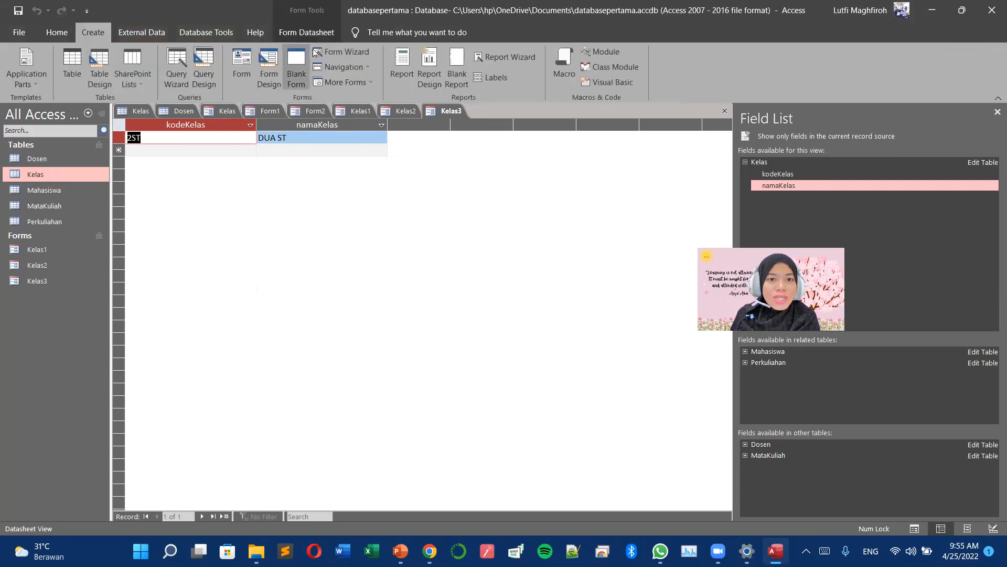
pyautogui.click(338, 52)
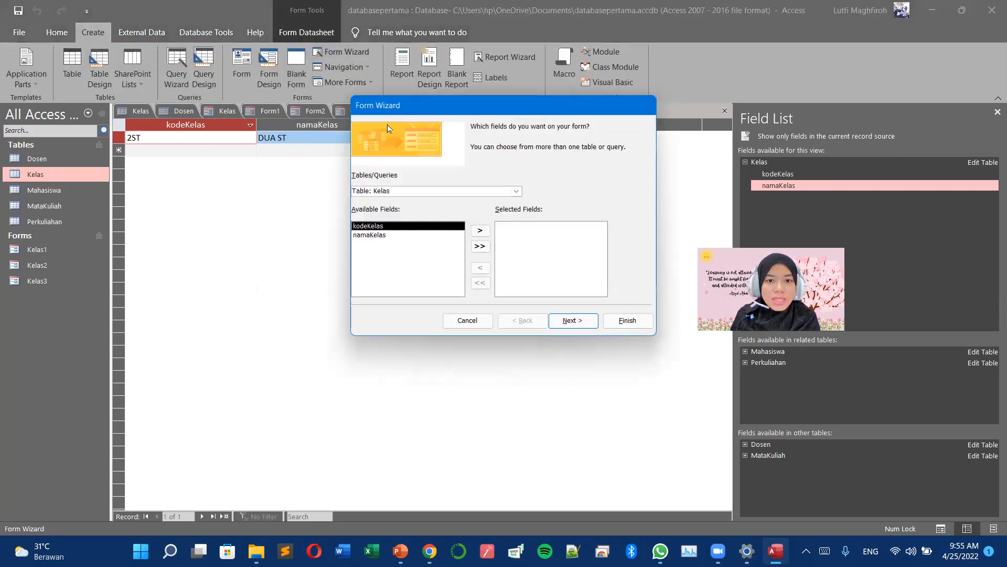
pyautogui.click(481, 247)
pyautogui.click(559, 321)
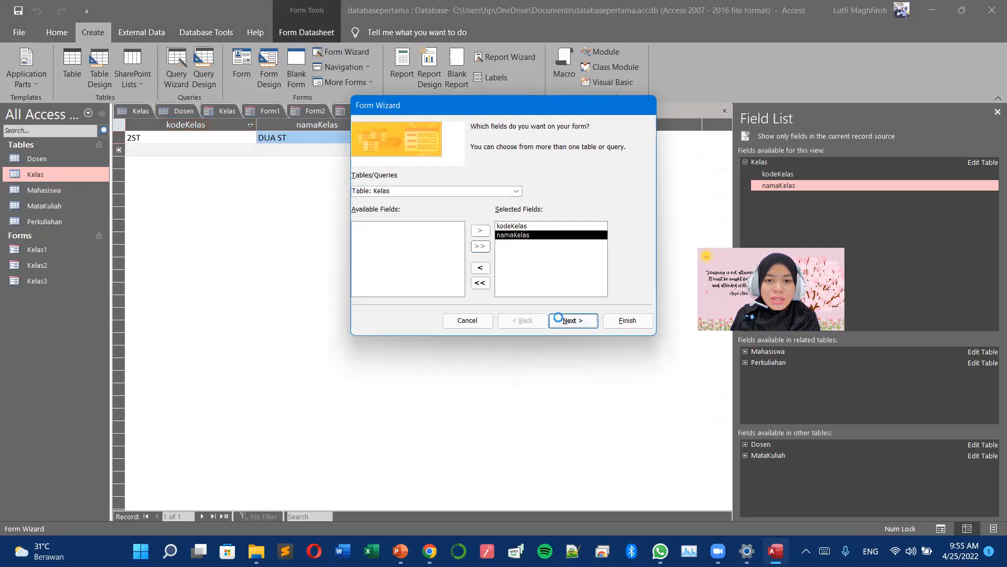
pyautogui.click(542, 211)
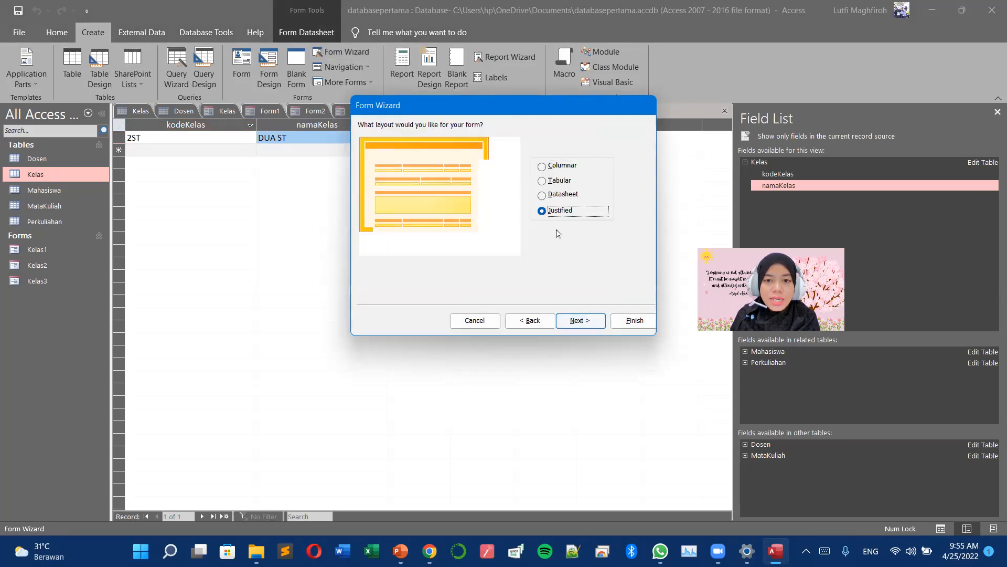
pyautogui.click(629, 320)
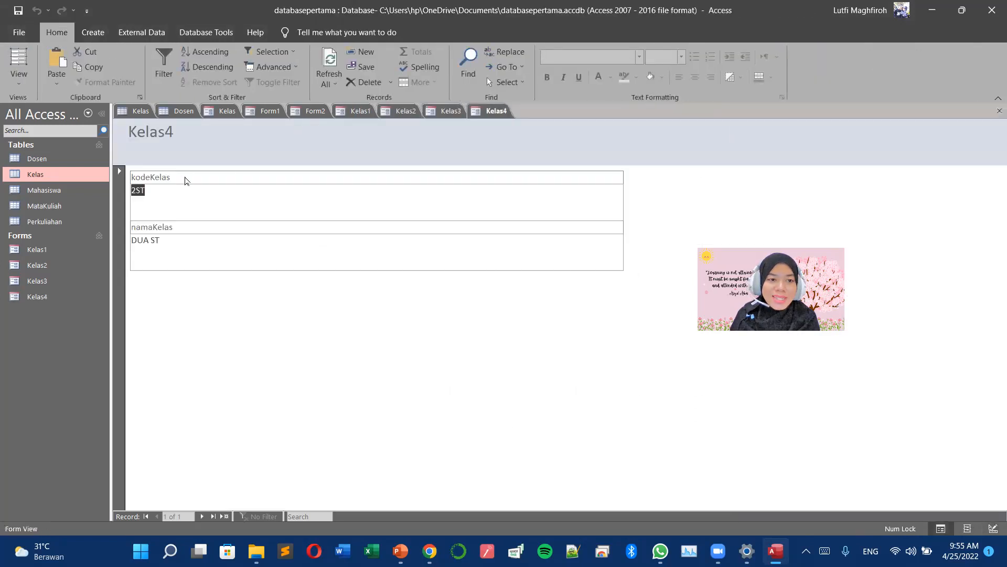
# - Examine how the kodeKelas and namaKelas fields are arranged in the justified Kelas4 form
pyautogui.click(180, 236)
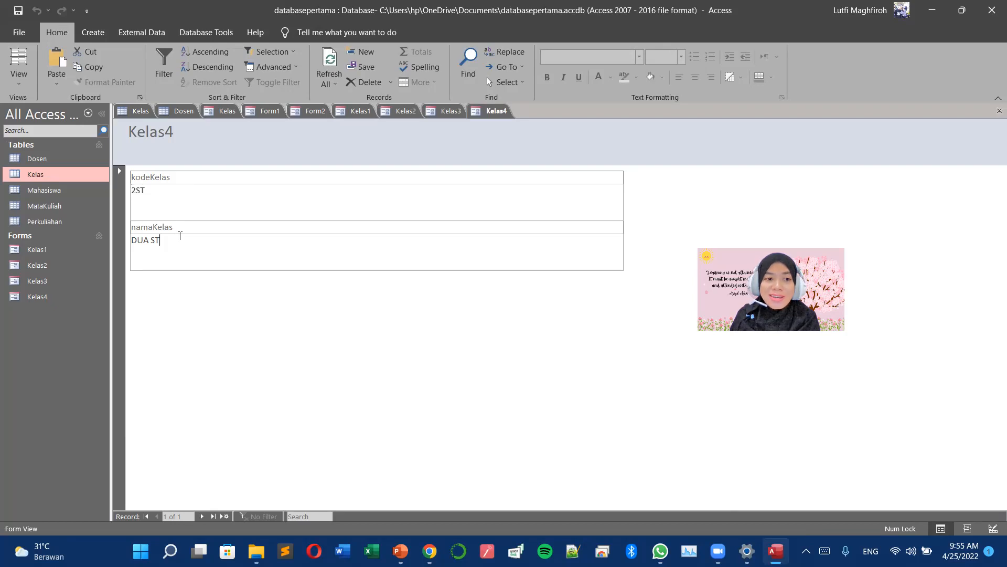
pyautogui.click(193, 181)
pyautogui.click(192, 252)
pyautogui.click(195, 181)
pyautogui.click(191, 258)
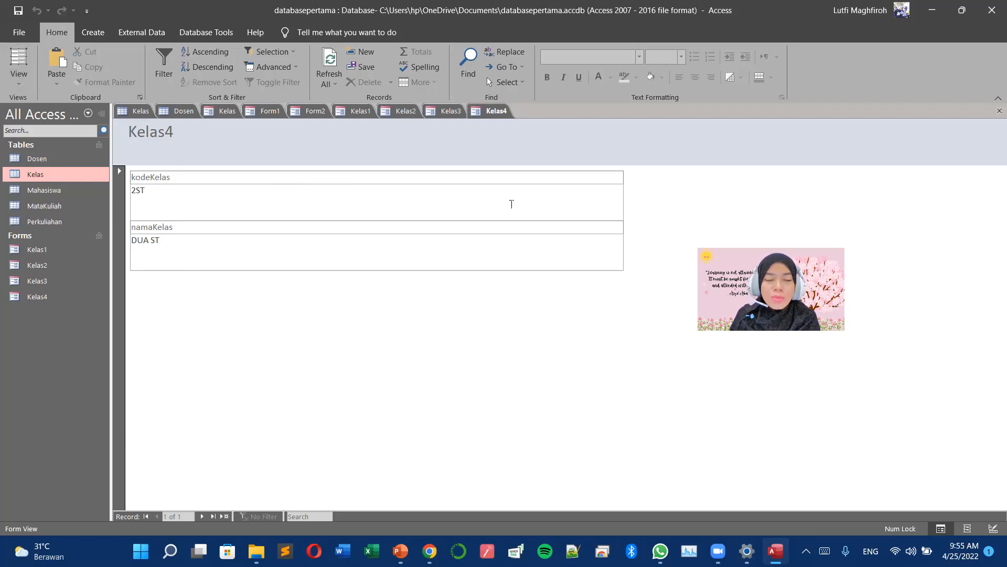
# - Show the Kelas4 form in Layout View and in Design View, and inspect its footer and namaKelas controls
pyautogui.click(18, 76)
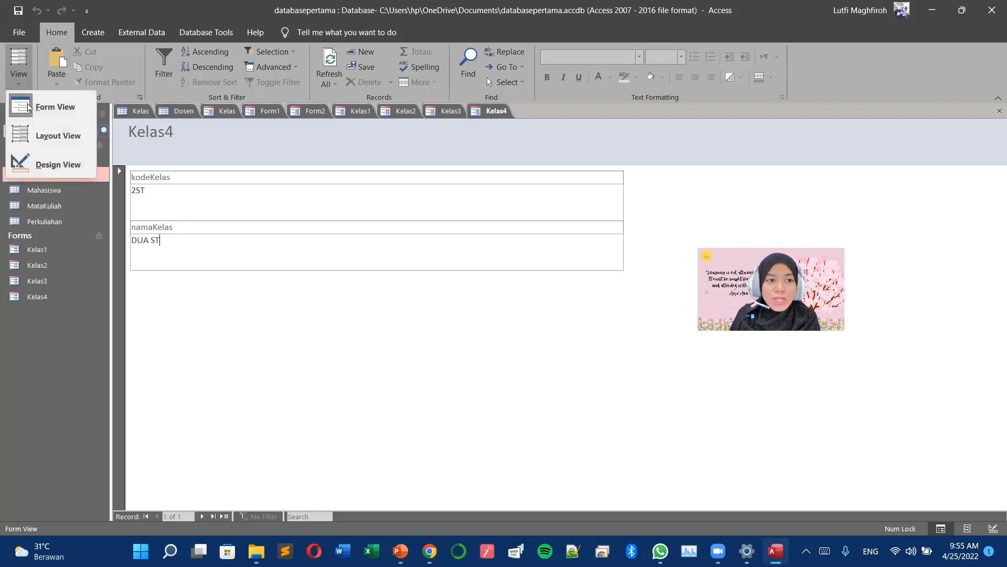
pyautogui.click(37, 138)
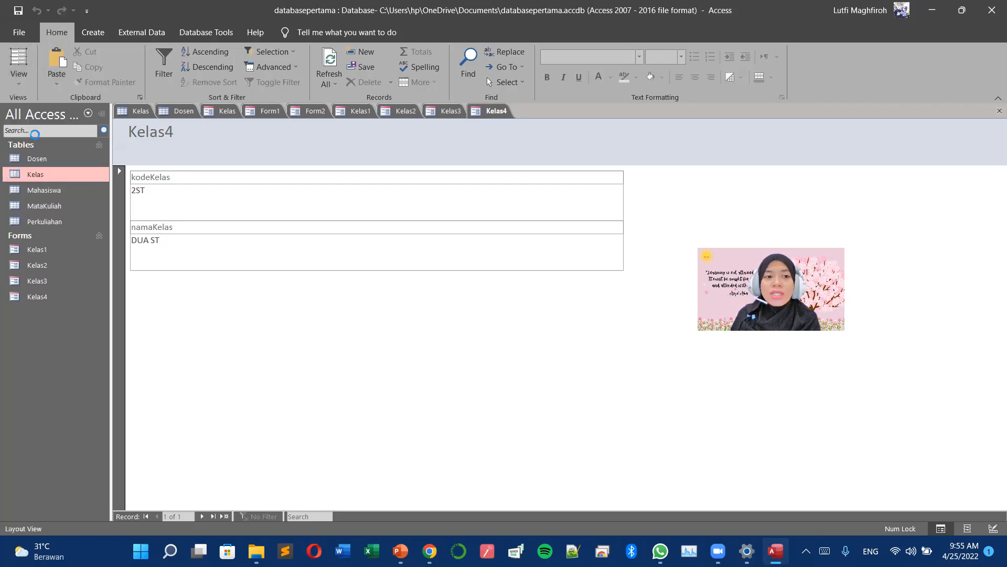
pyautogui.click(15, 85)
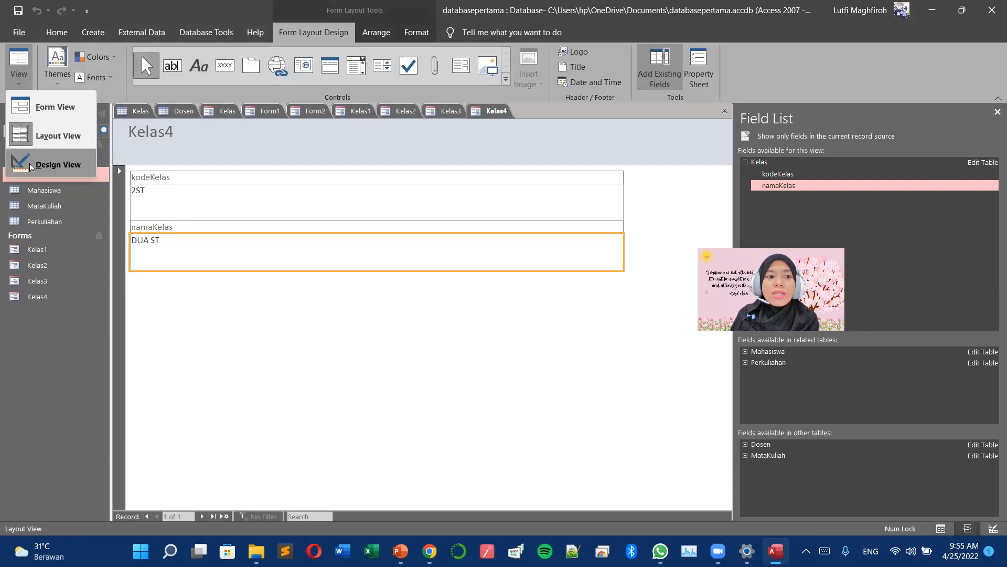
pyautogui.click(37, 164)
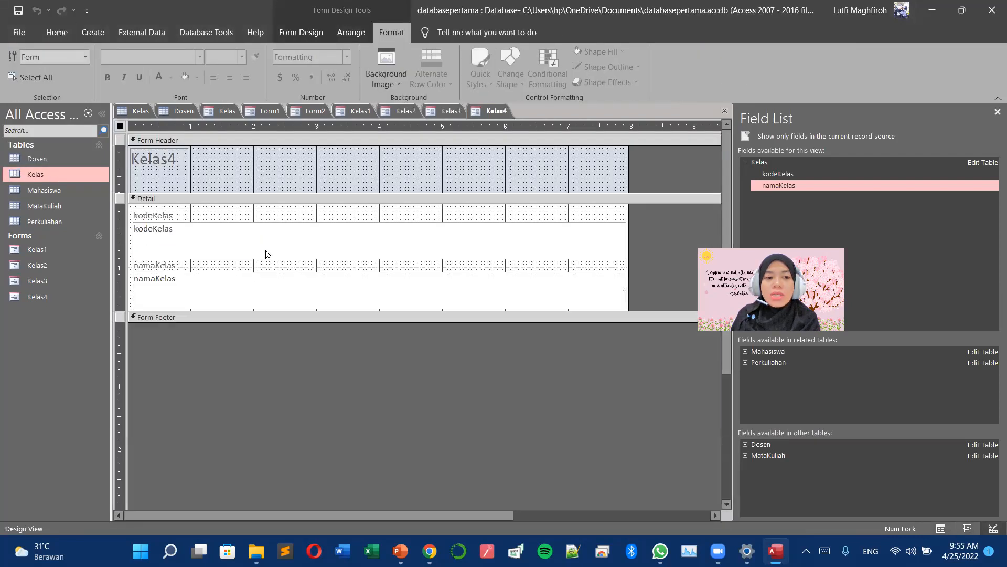
pyautogui.click(227, 317)
pyautogui.click(194, 271)
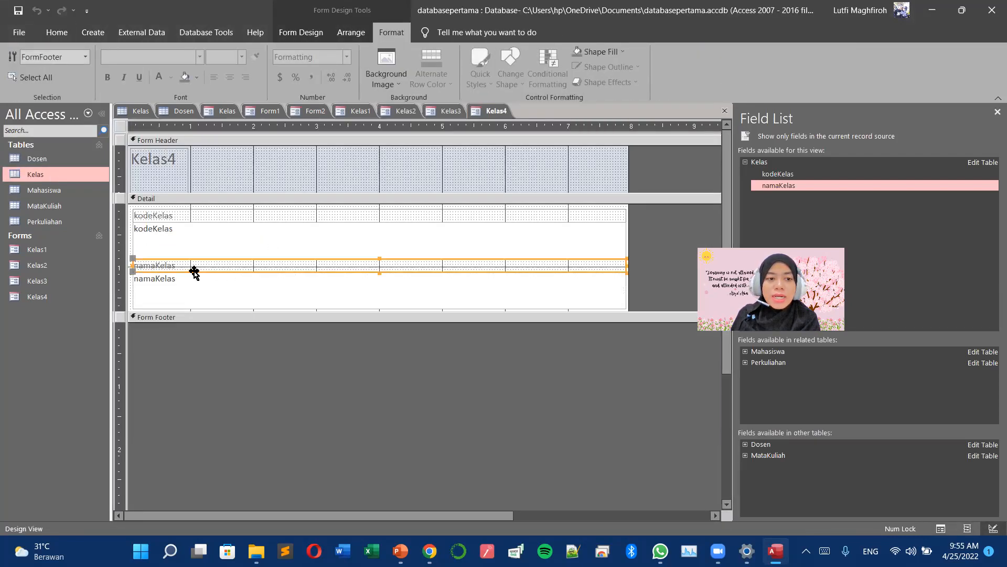
pyautogui.click(194, 288)
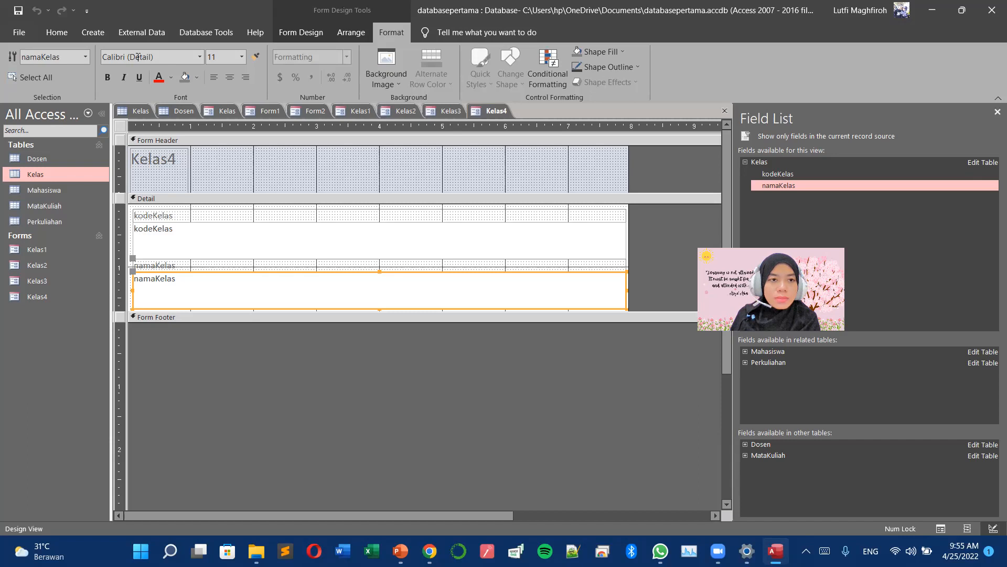
# - Start a new form with the Form Wizard and include all fields of the Perkuliahan table
pyautogui.click(93, 32)
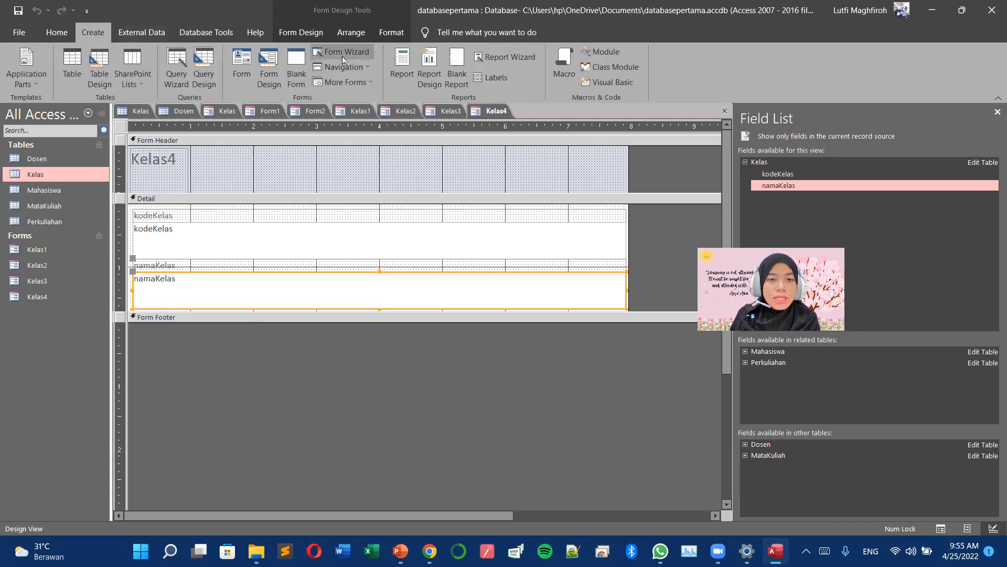
pyautogui.click(342, 52)
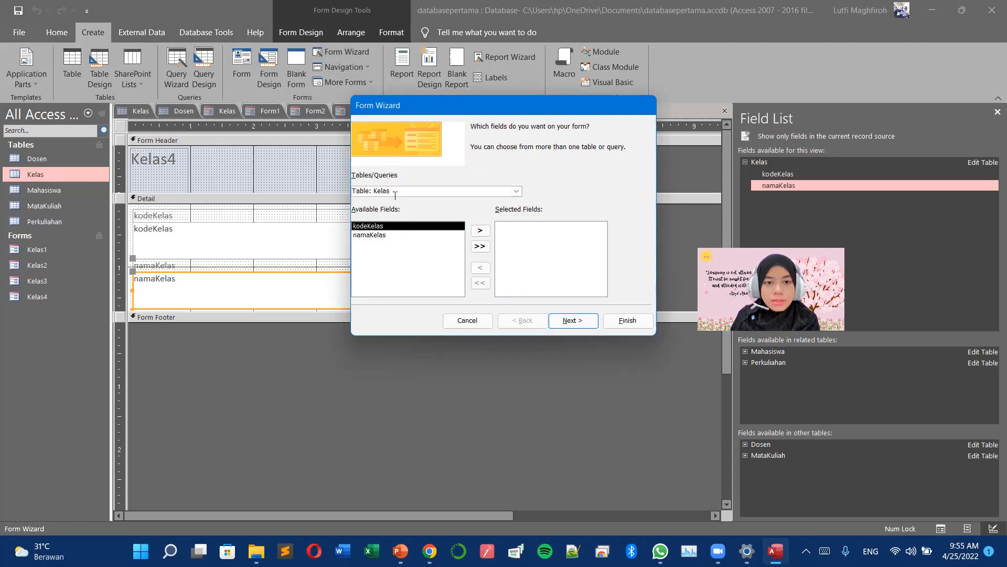
pyautogui.click(517, 192)
pyautogui.click(404, 238)
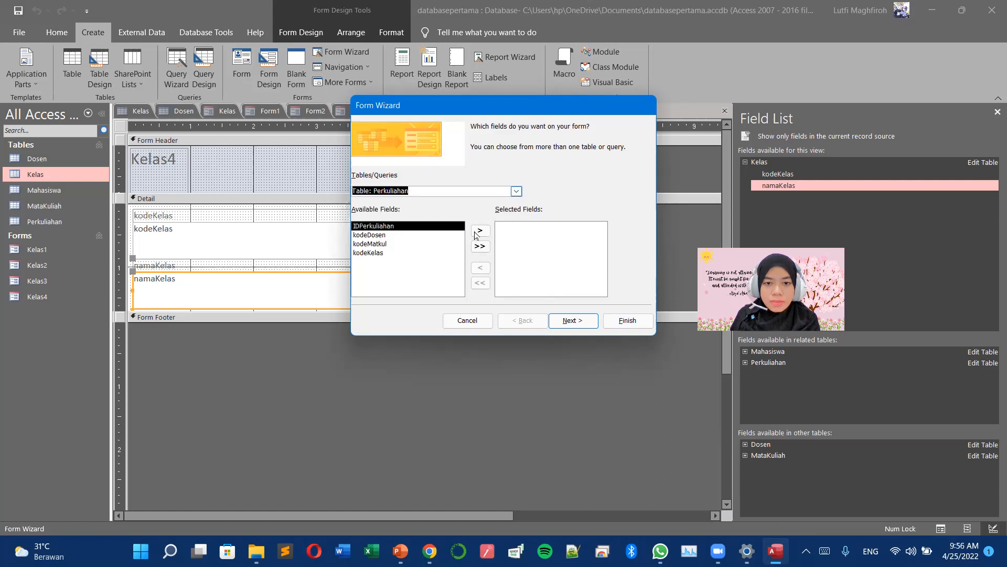
pyautogui.click(480, 246)
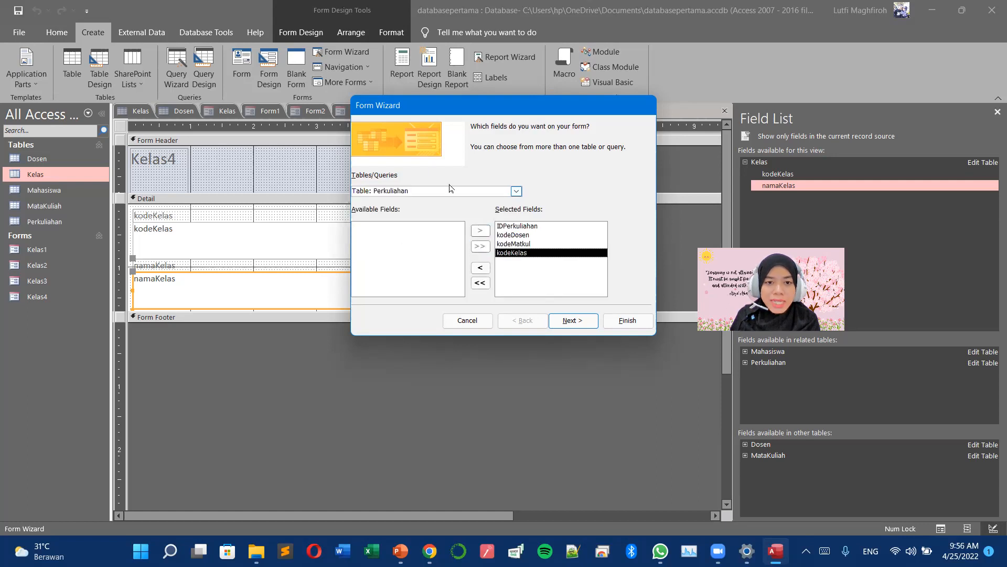
# - Add the namaDosen field from the Dosen table directly after kodeDosen in the form's selected fields
pyautogui.click(516, 191)
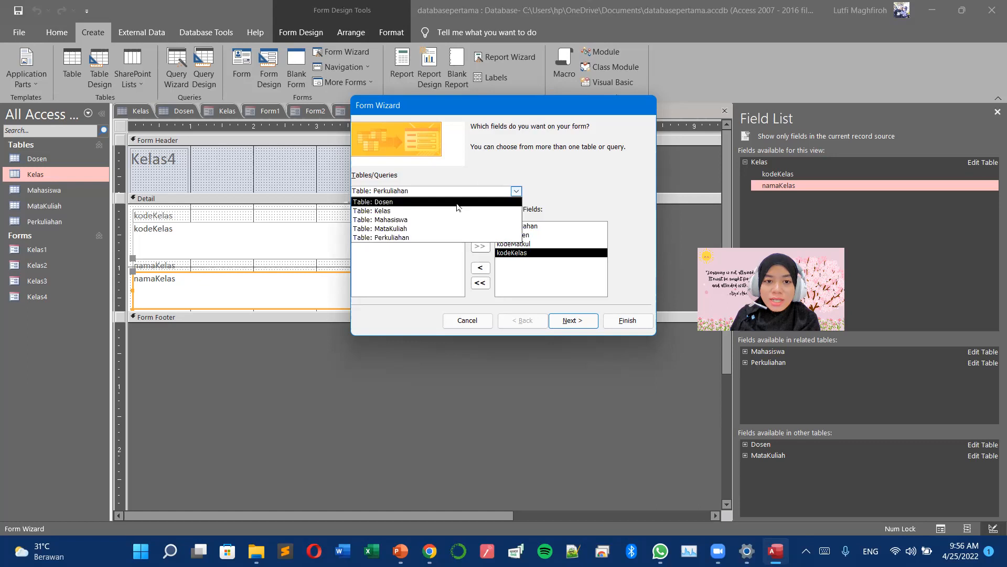
pyautogui.click(404, 205)
pyautogui.click(516, 234)
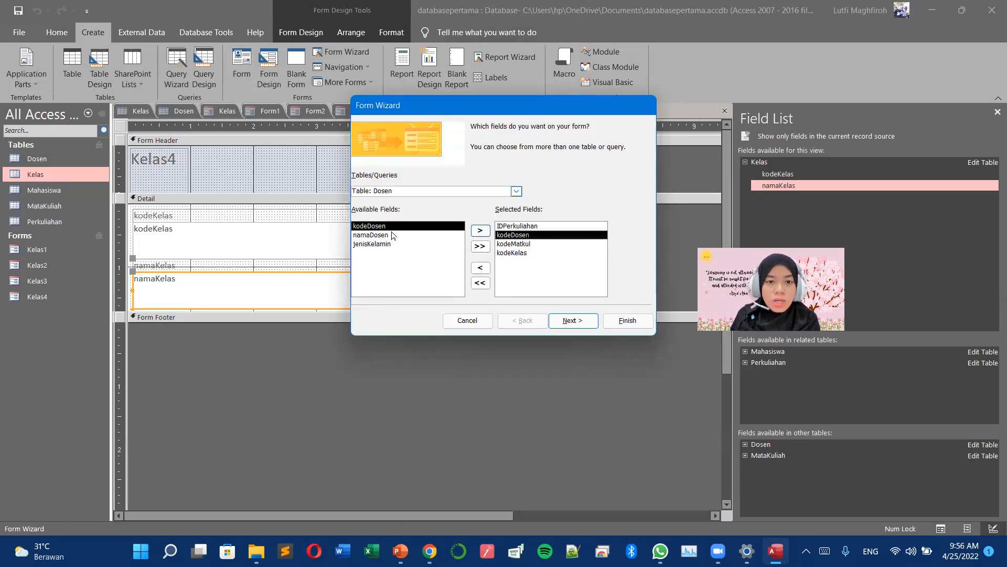
pyautogui.click(377, 236)
pyautogui.click(480, 230)
# - Add the namaMatkul field from the MataKuliah table directly after kodeMatkul in the selected fields
pyautogui.click(514, 255)
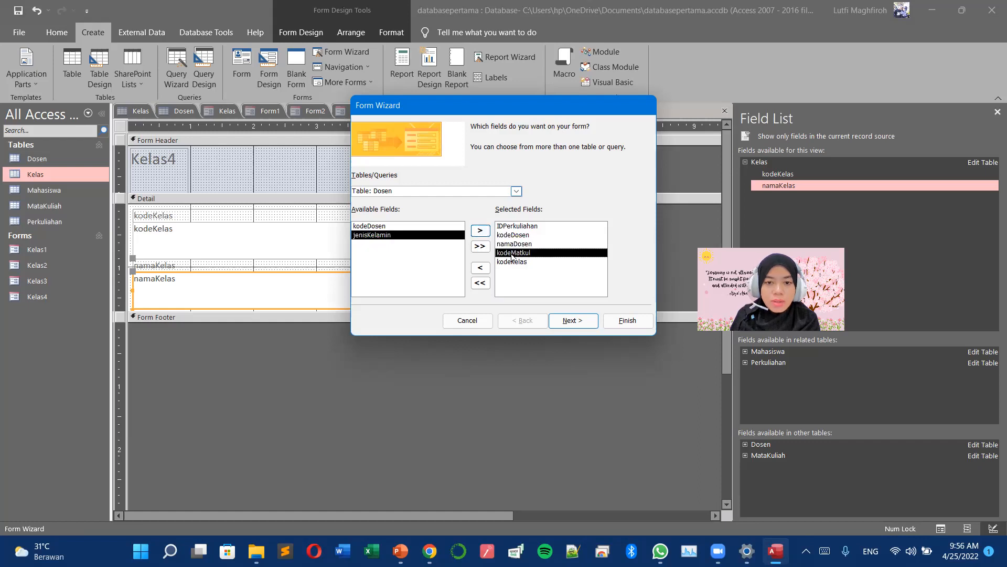
pyautogui.click(516, 192)
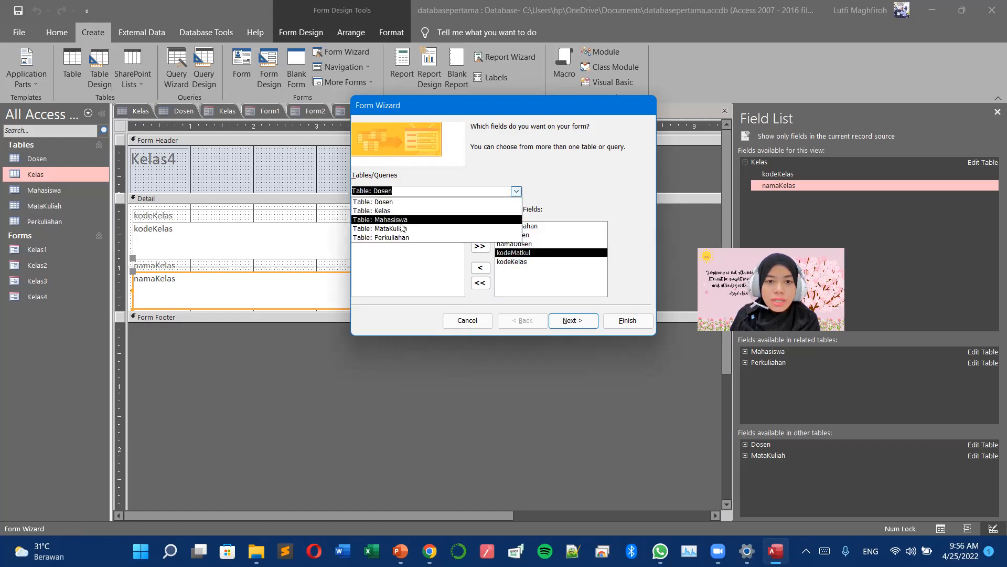
pyautogui.click(444, 236)
pyautogui.click(516, 192)
pyautogui.click(409, 229)
pyautogui.click(379, 236)
pyautogui.click(480, 231)
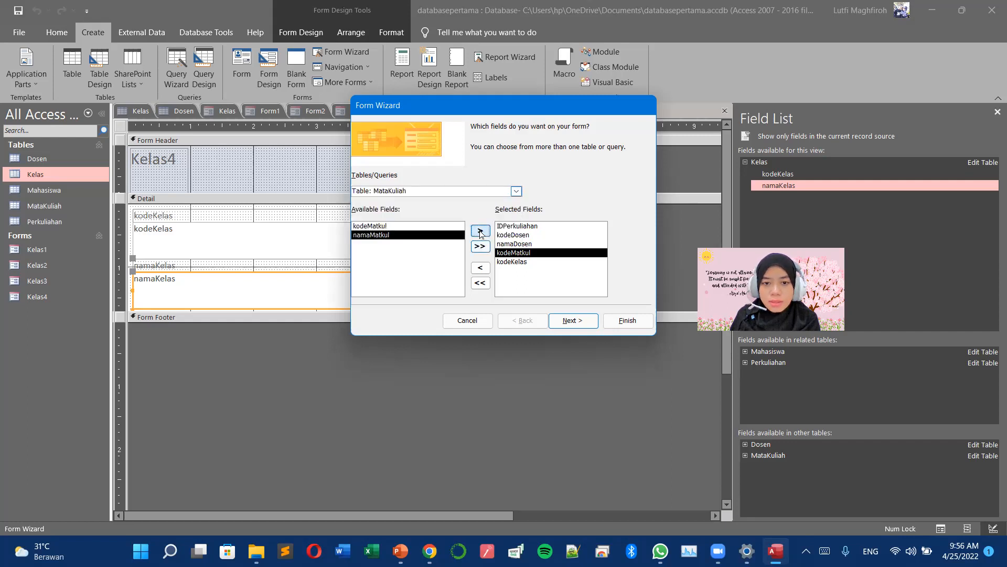
# - Add namaKelas from the Kelas table after kodeKelas, check the selected fields and proceed to the data view choice
pyautogui.click(511, 270)
pyautogui.click(516, 194)
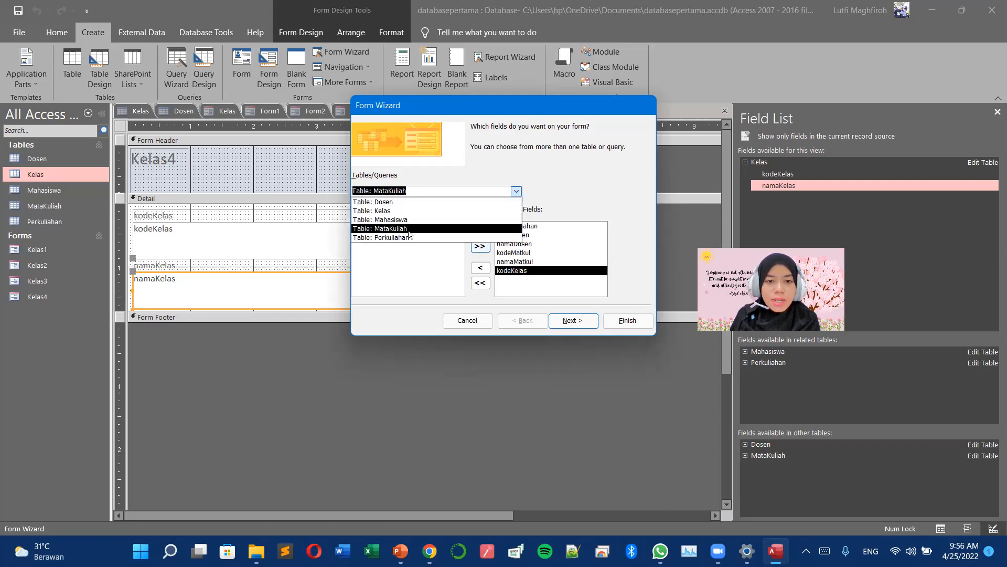
pyautogui.click(392, 212)
pyautogui.click(380, 235)
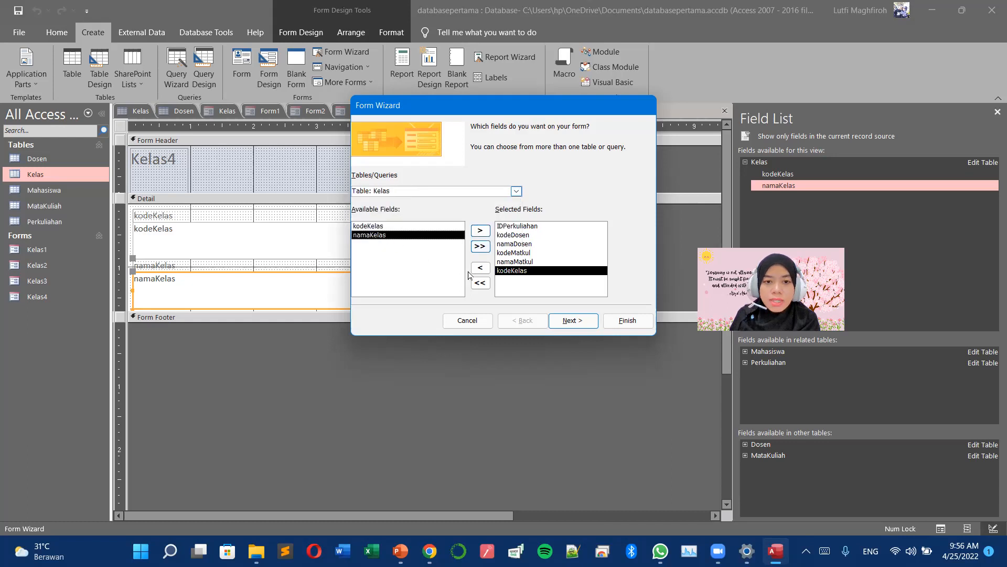
pyautogui.click(480, 231)
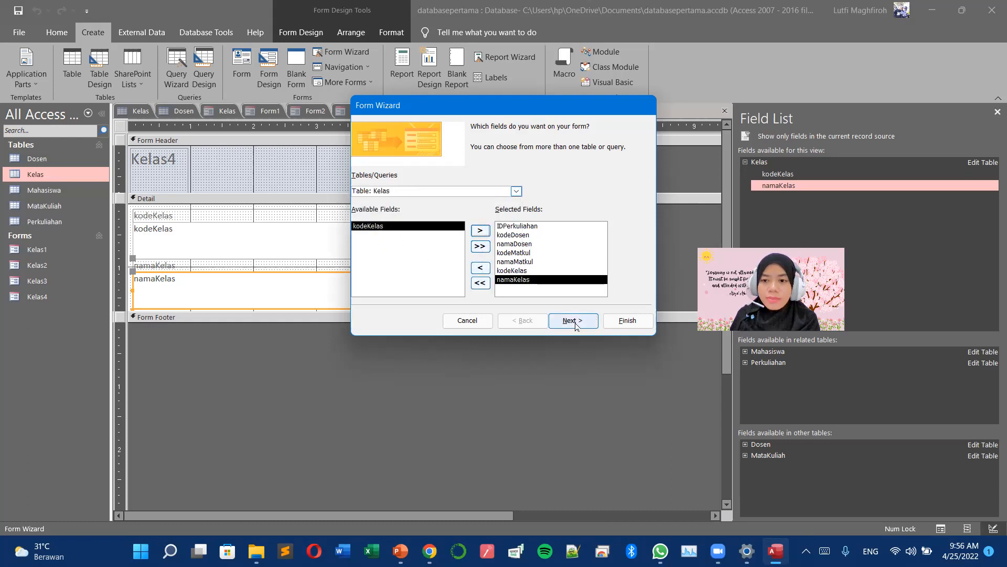
pyautogui.click(521, 226)
pyautogui.click(520, 244)
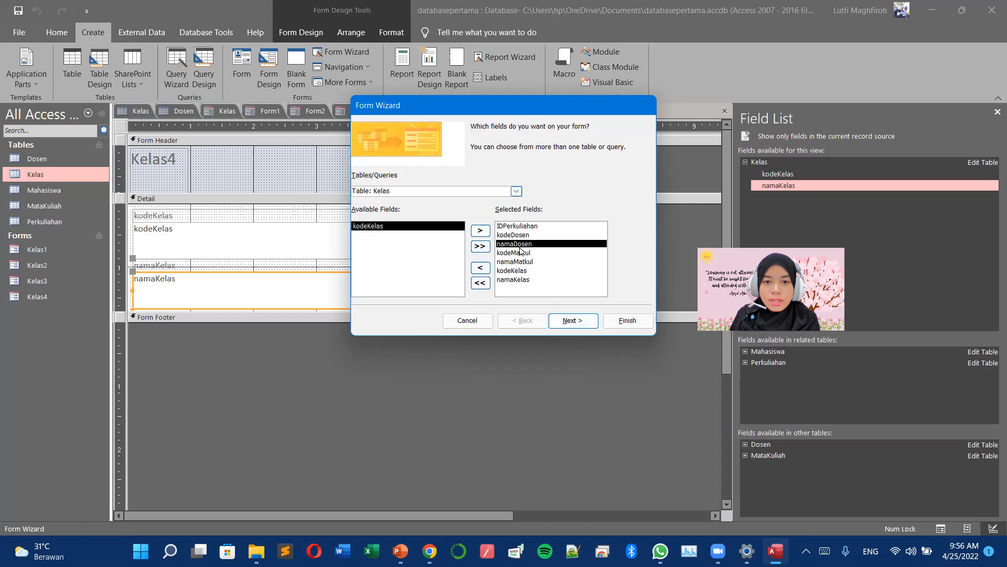
pyautogui.click(521, 227)
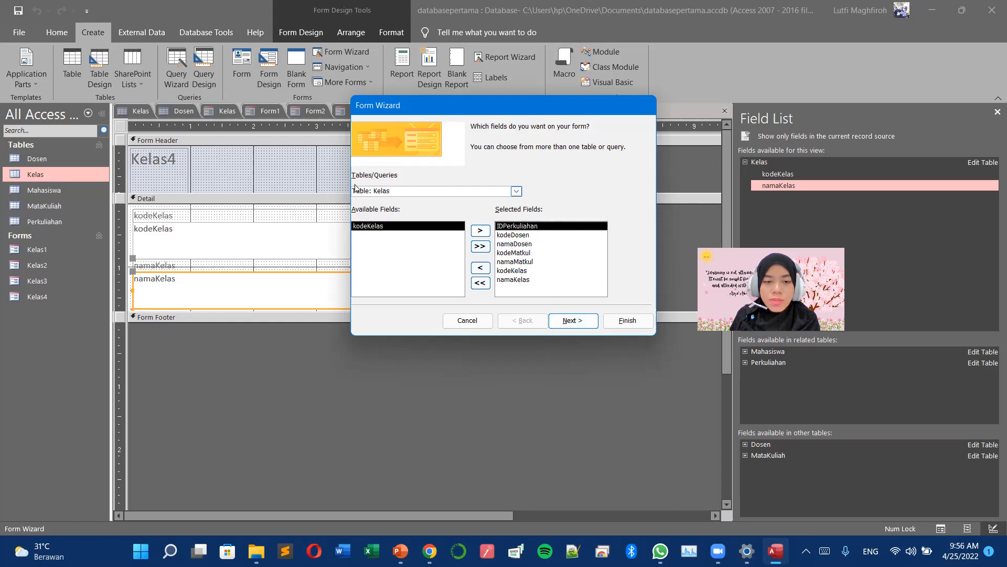
pyautogui.click(569, 322)
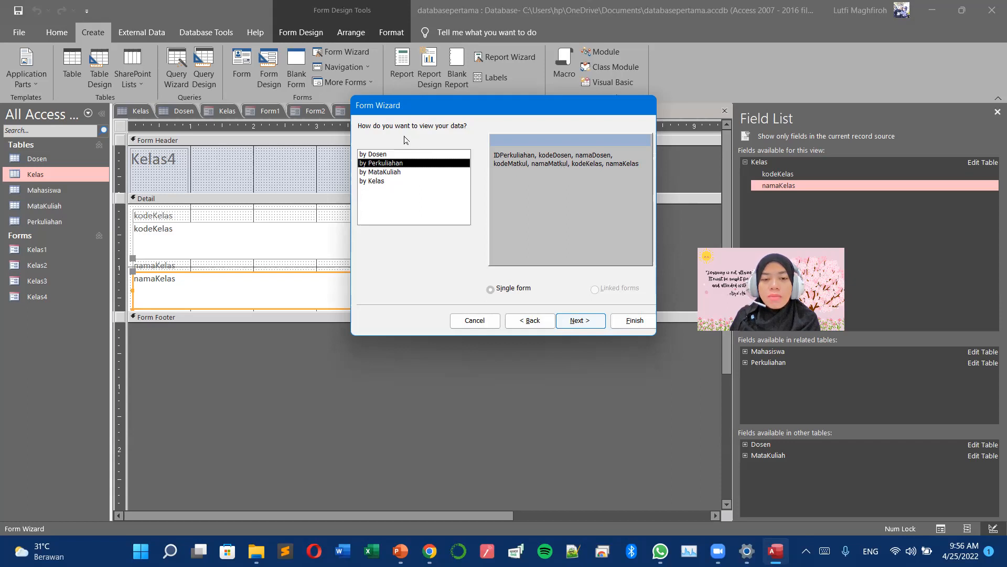
# - Compare the previews by Dosen, Perkuliahan, MataKuliah and Kelas, and the subform versus linked forms arrangements
pyautogui.click(383, 155)
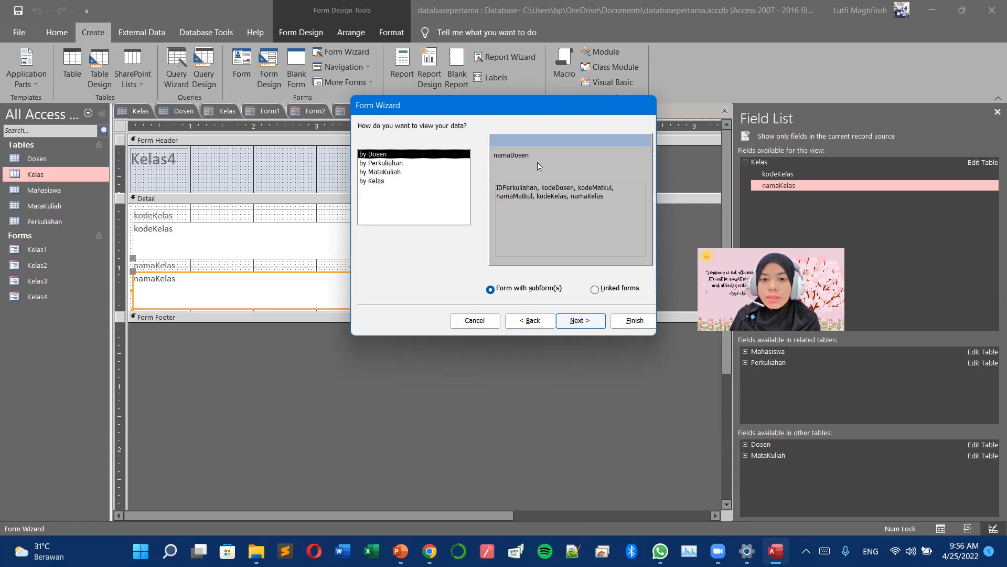
pyautogui.click(379, 164)
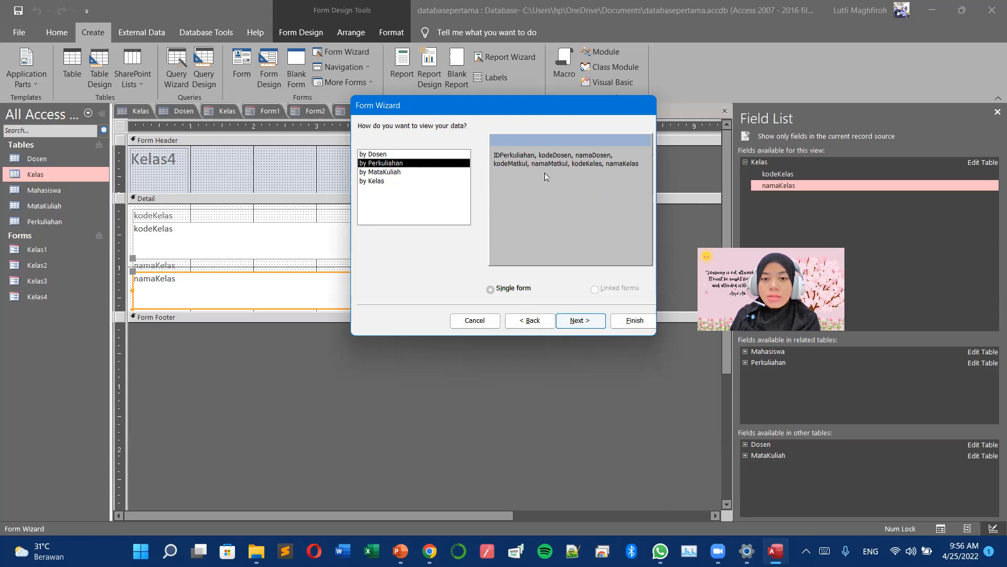
pyautogui.click(376, 172)
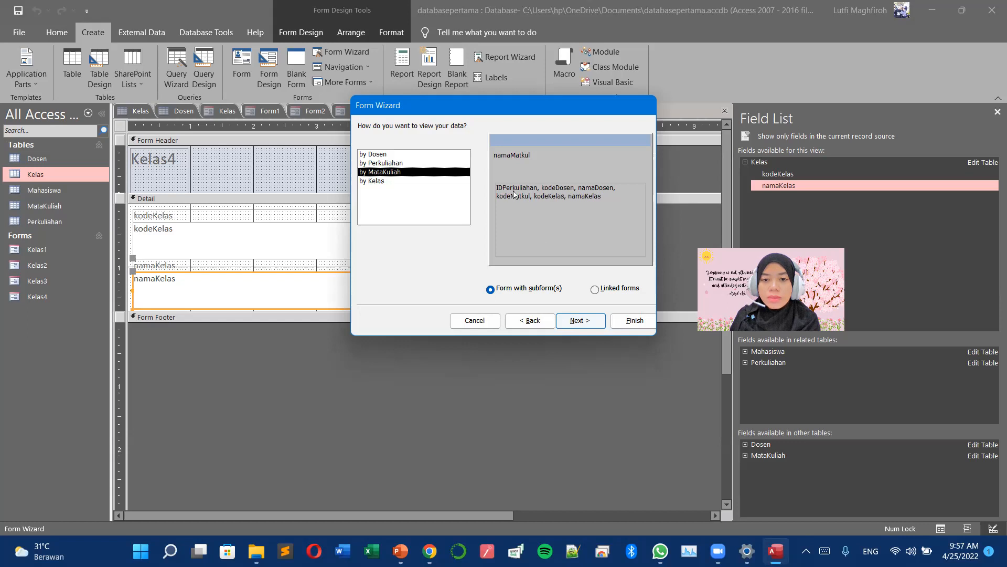
pyautogui.click(595, 294)
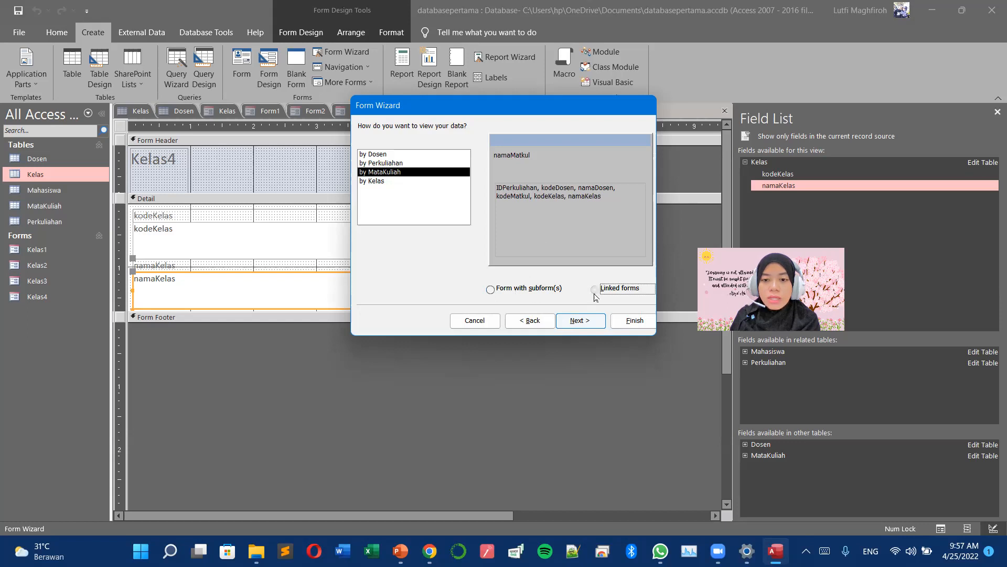
pyautogui.click(489, 290)
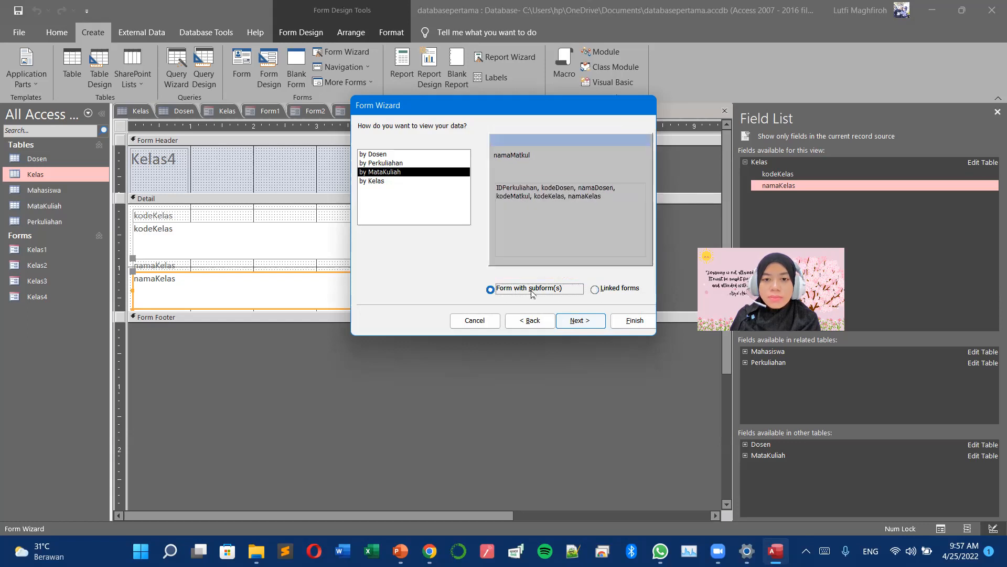
pyautogui.click(601, 293)
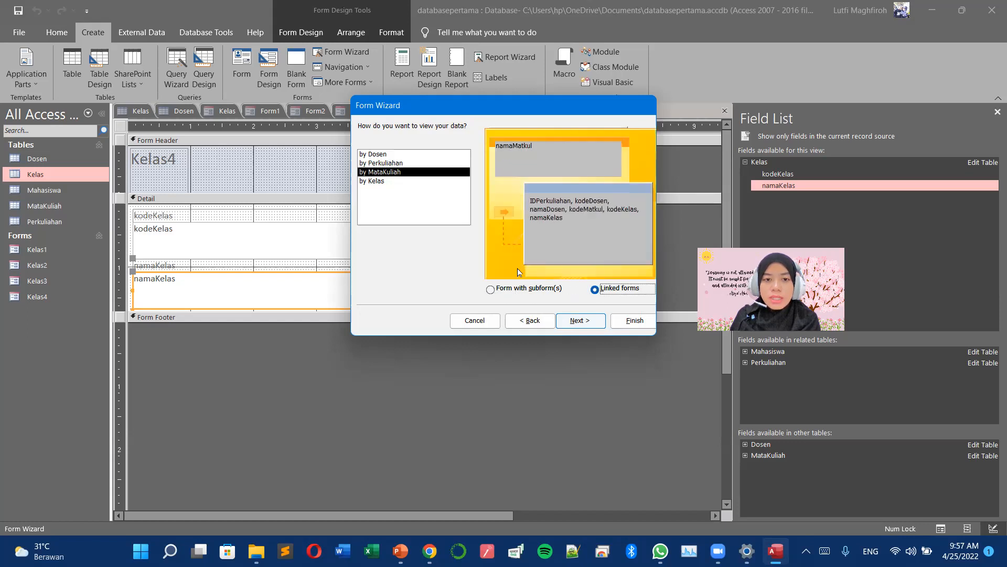
pyautogui.click(490, 291)
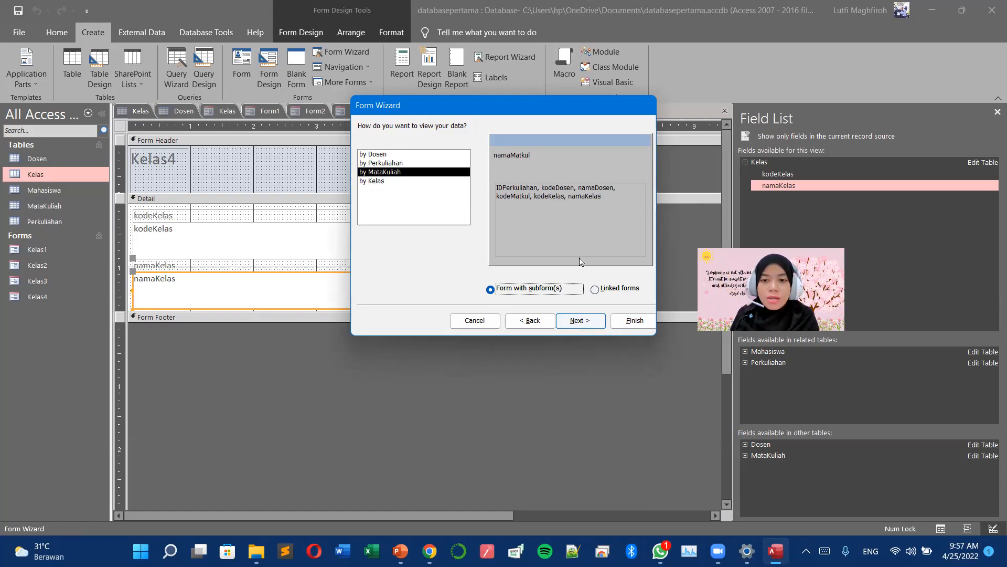
pyautogui.click(595, 289)
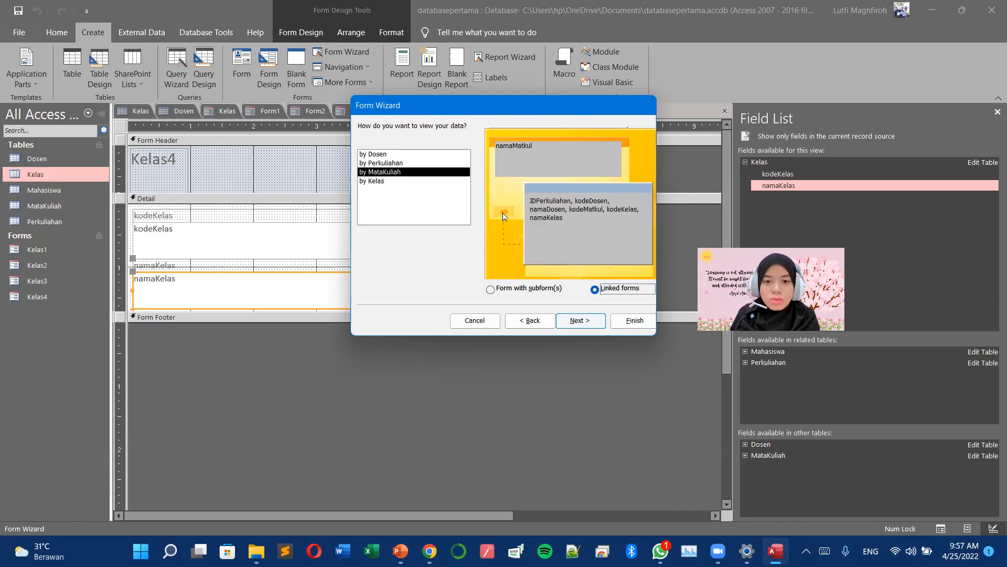
pyautogui.click(375, 181)
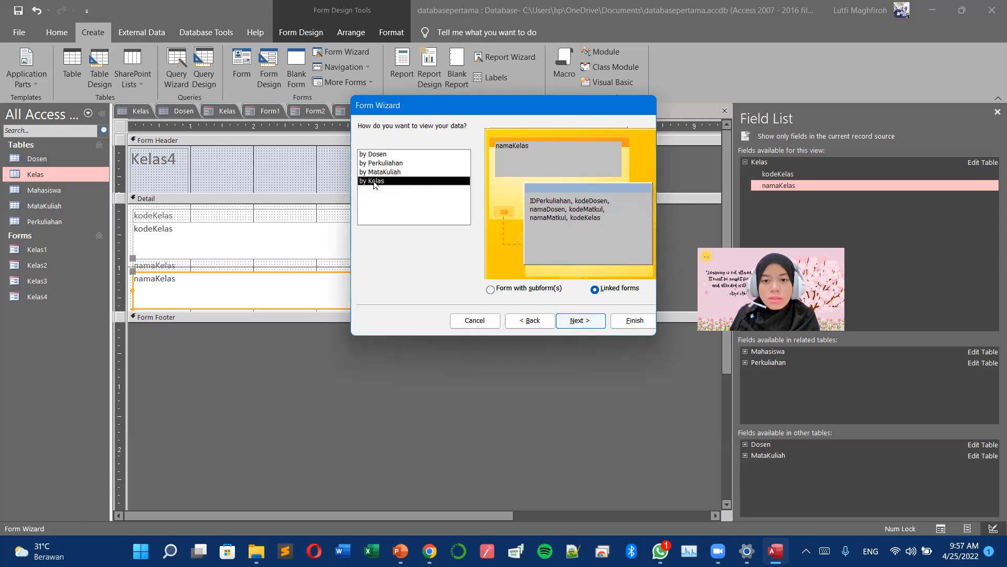
# - Set the data to be viewed by Dosen as a form with subform(s) and continue to the subform layout
pyautogui.click(381, 154)
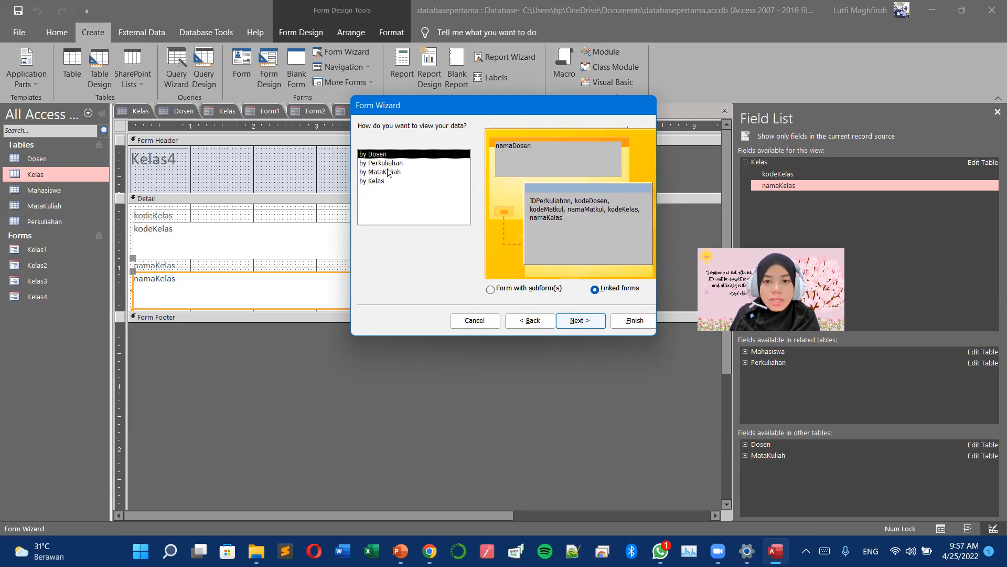
pyautogui.click(494, 291)
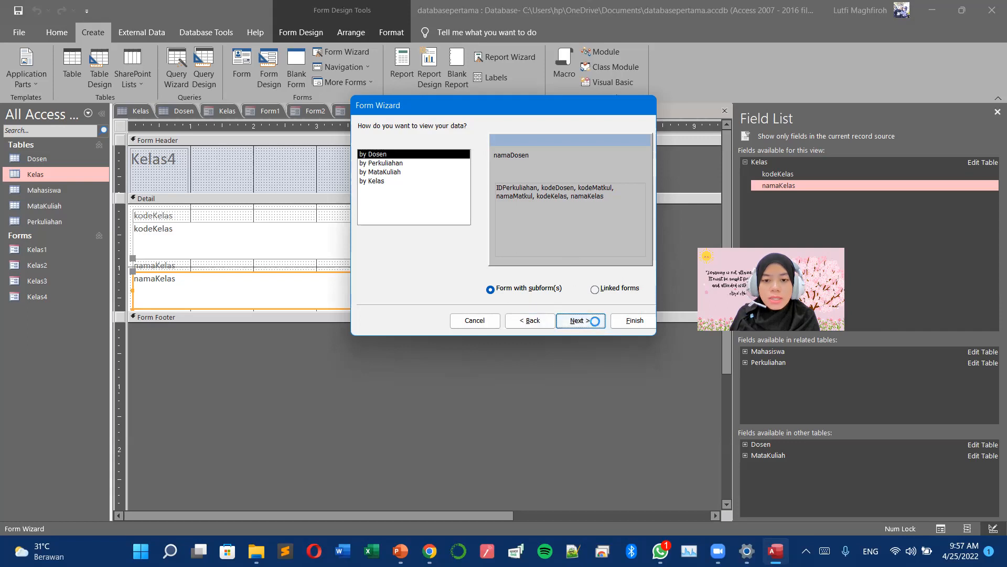
pyautogui.click(597, 326)
# - Compare the Tabular and Datasheet subform layouts and choose Tabular for the subform
pyautogui.click(542, 148)
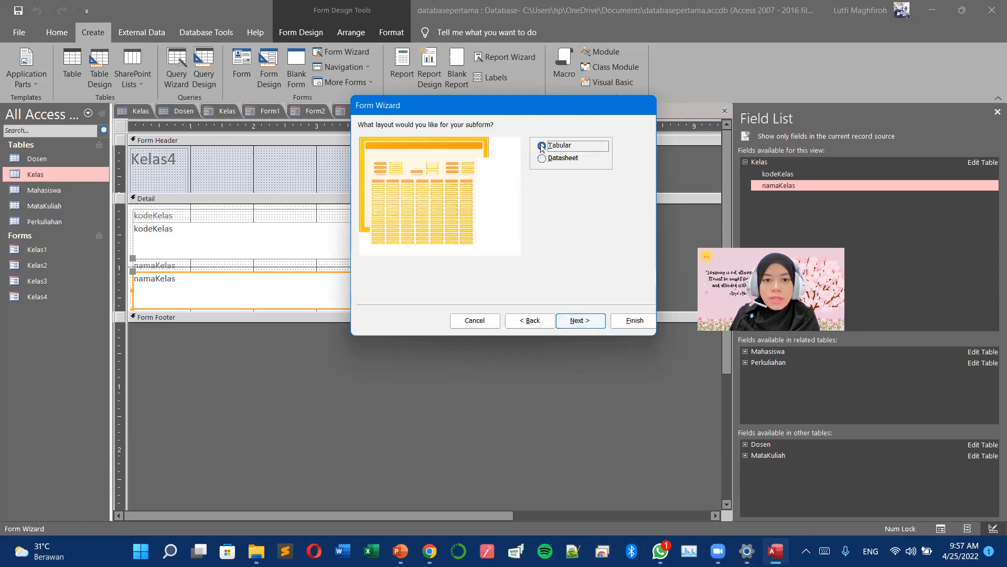
pyautogui.click(545, 160)
pyautogui.click(545, 147)
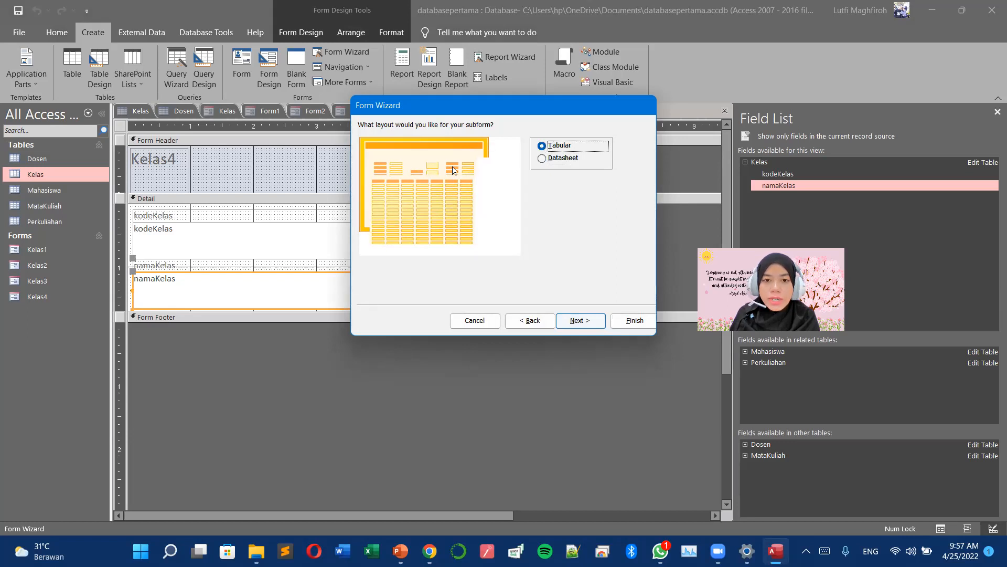
pyautogui.click(541, 159)
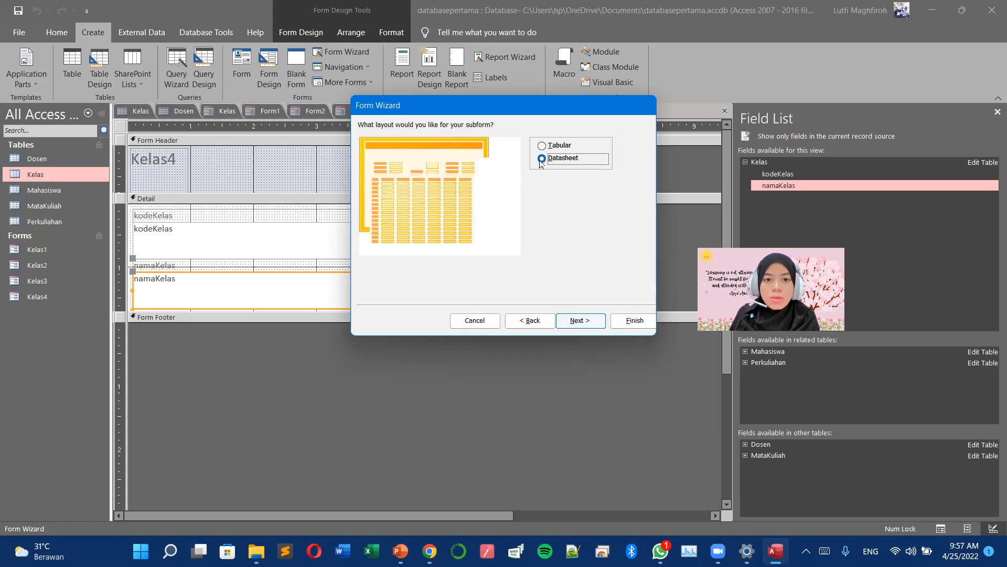
pyautogui.click(543, 147)
pyautogui.click(581, 322)
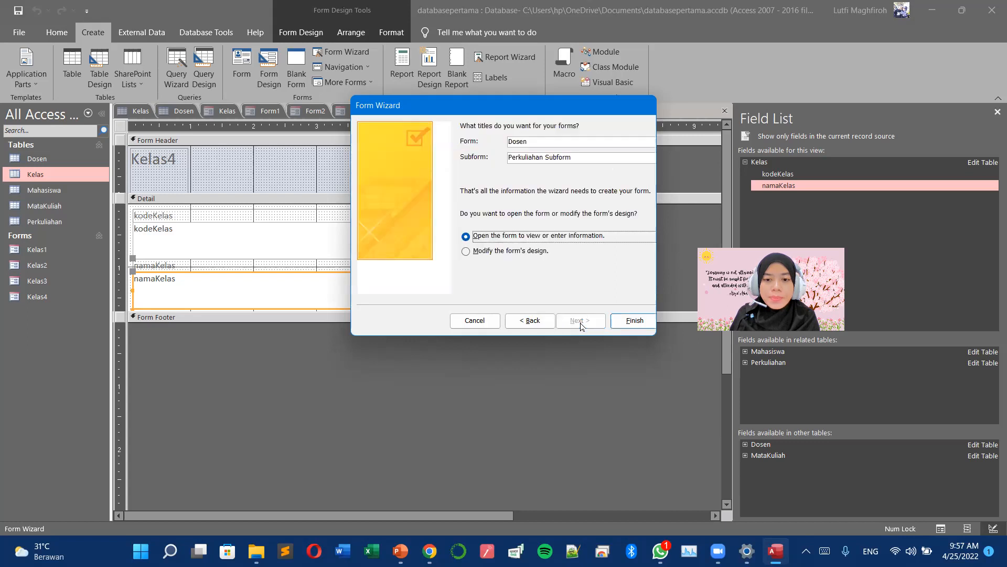
# - Keep Dosen as the form title, name the subform Detail Perkuliahan and finish the wizard with the form opened
pyautogui.click(533, 143)
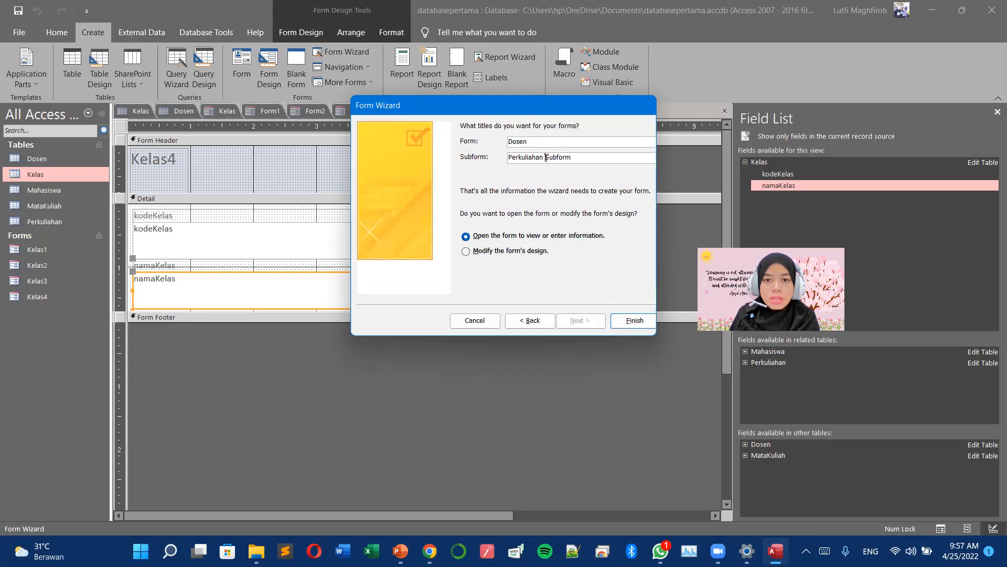
pyautogui.moveTo(543, 159); pyautogui.dragTo(585, 163)
pyautogui.click(584, 156)
pyautogui.write('Detail')
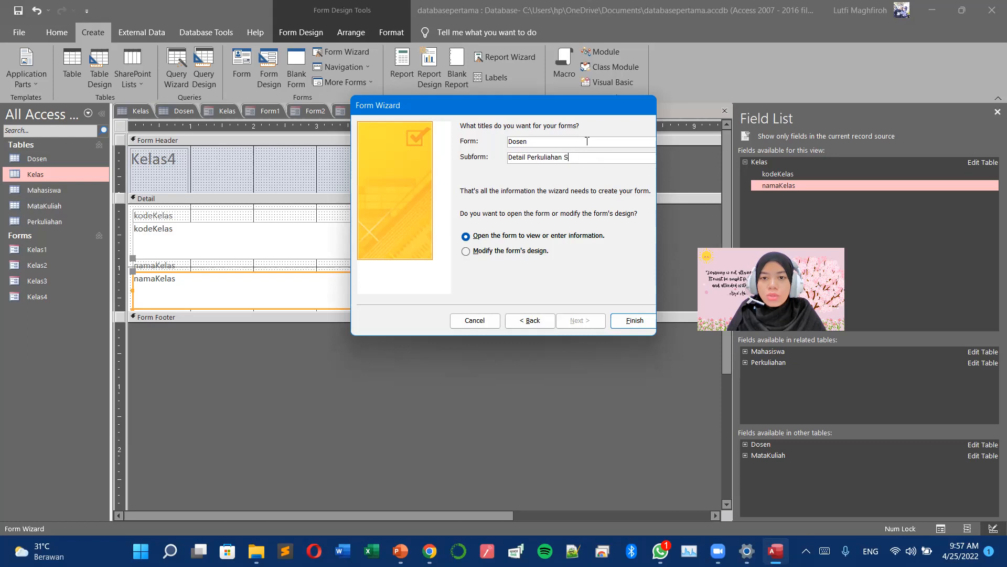
pyautogui.click(628, 322)
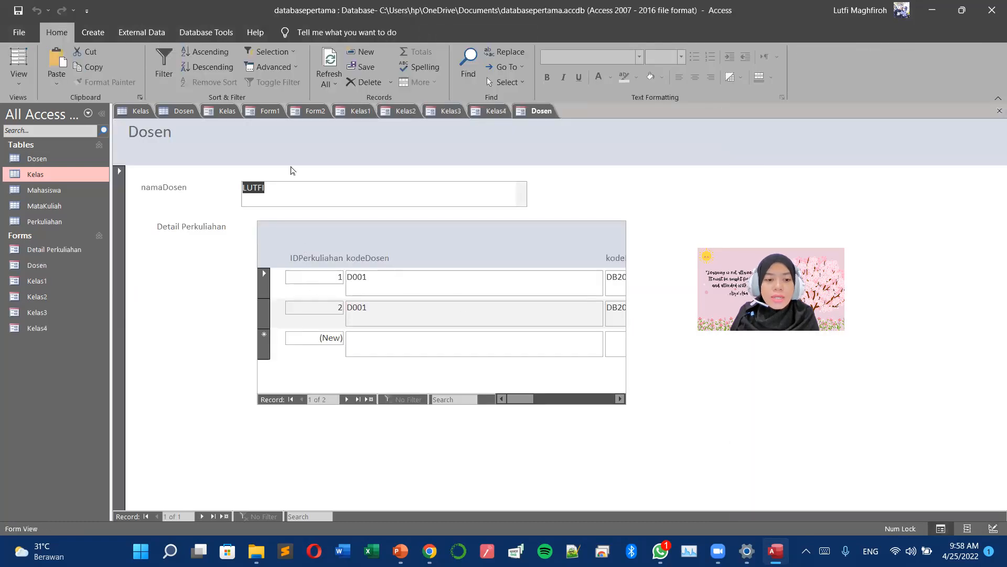
# - Examine the namaDosen field and the kodeDosen entries in the Detail Perkuliahan subform
pyautogui.click(282, 187)
pyautogui.click(387, 275)
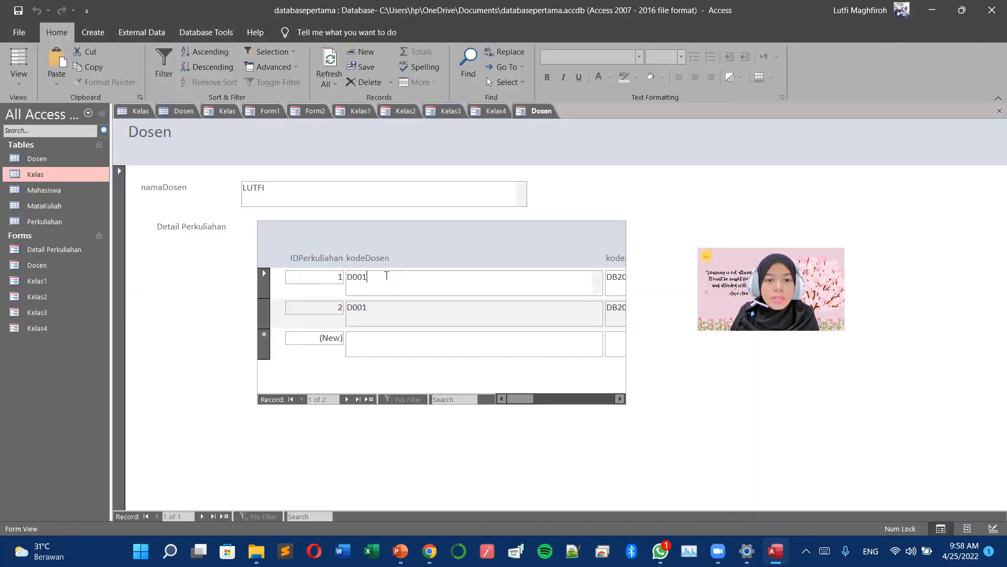
pyautogui.click(395, 307)
pyautogui.click(391, 293)
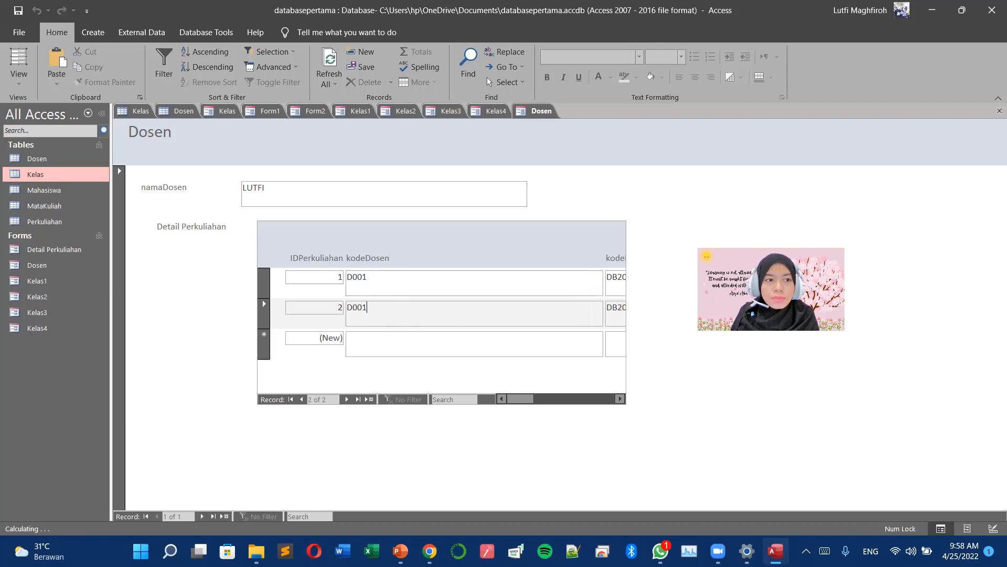
# - Switch the Dosen form to Layout View and widen the Detail Perkuliahan subform to show the kodeMatkul column
pyautogui.click(19, 78)
pyautogui.click(25, 118)
pyautogui.click(21, 80)
pyautogui.click(47, 136)
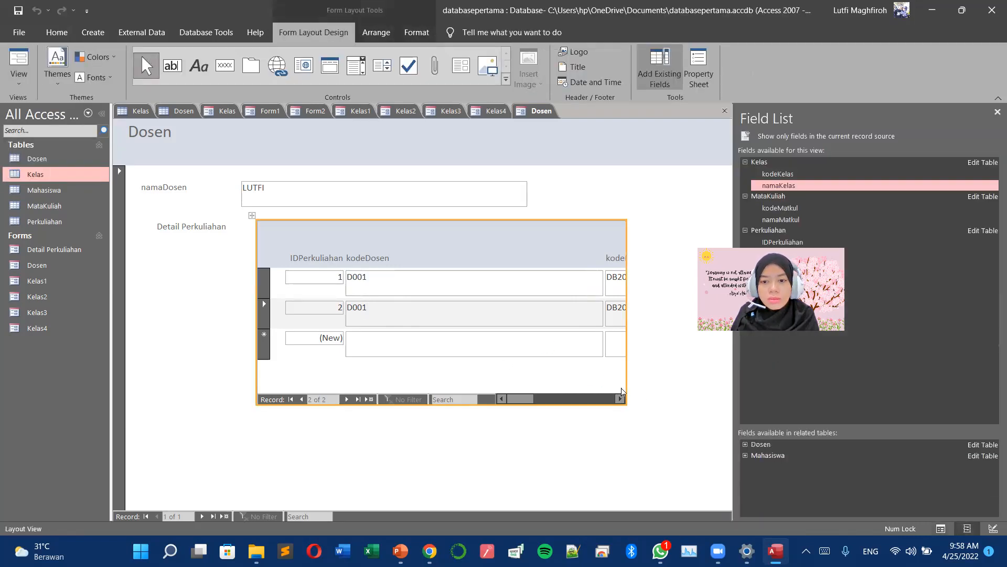
pyautogui.click(624, 386)
pyautogui.moveTo(736, 391); pyautogui.dragTo(737, 391)
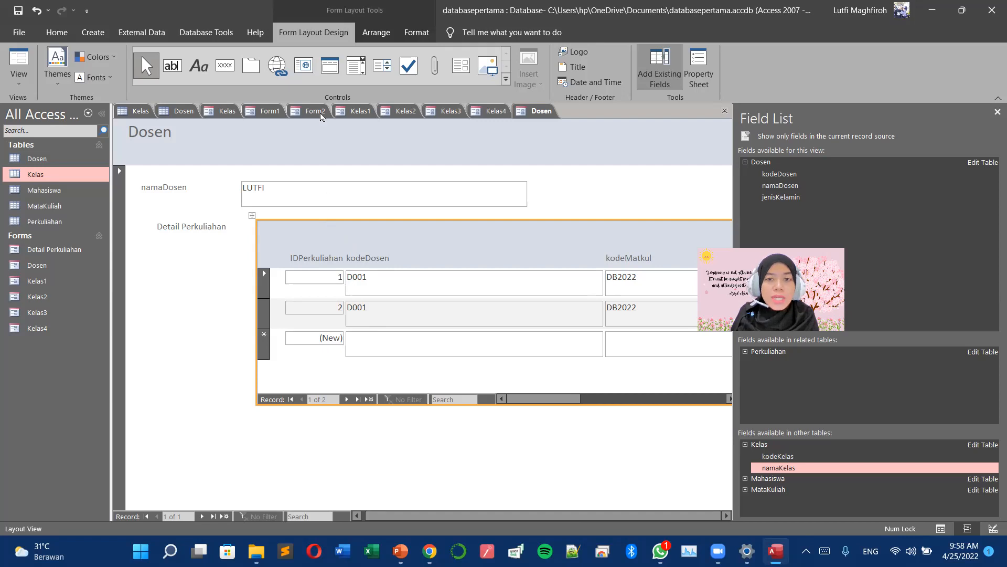
# - Start another form with the Form Wizard and add all fields of the Perkuliahan table
pyautogui.click(90, 33)
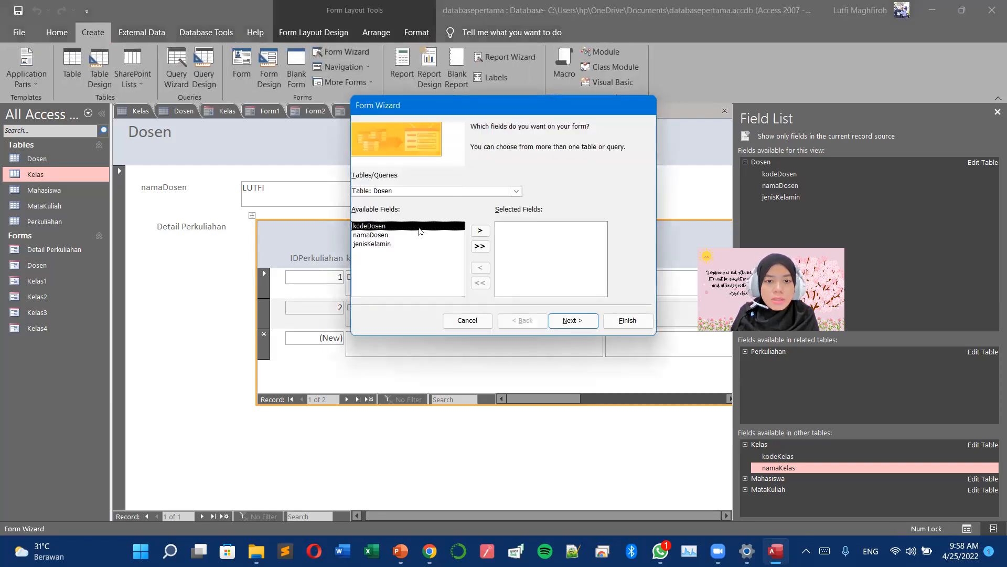
pyautogui.click(517, 191)
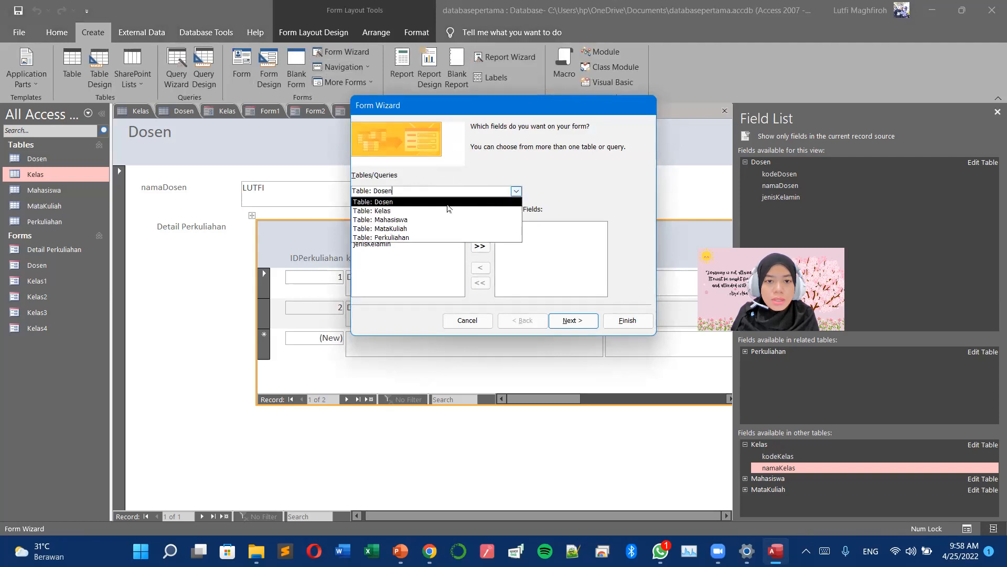
pyautogui.click(398, 238)
pyautogui.click(480, 246)
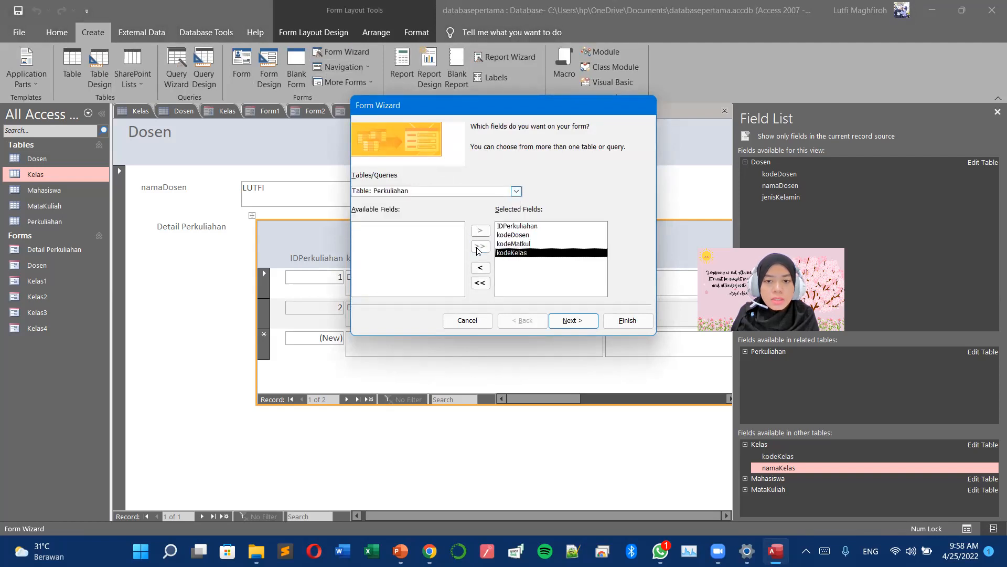
# - Add namaDosen from the Dosen table directly after kodeDosen in the selected fields
pyautogui.click(512, 234)
pyautogui.click(516, 191)
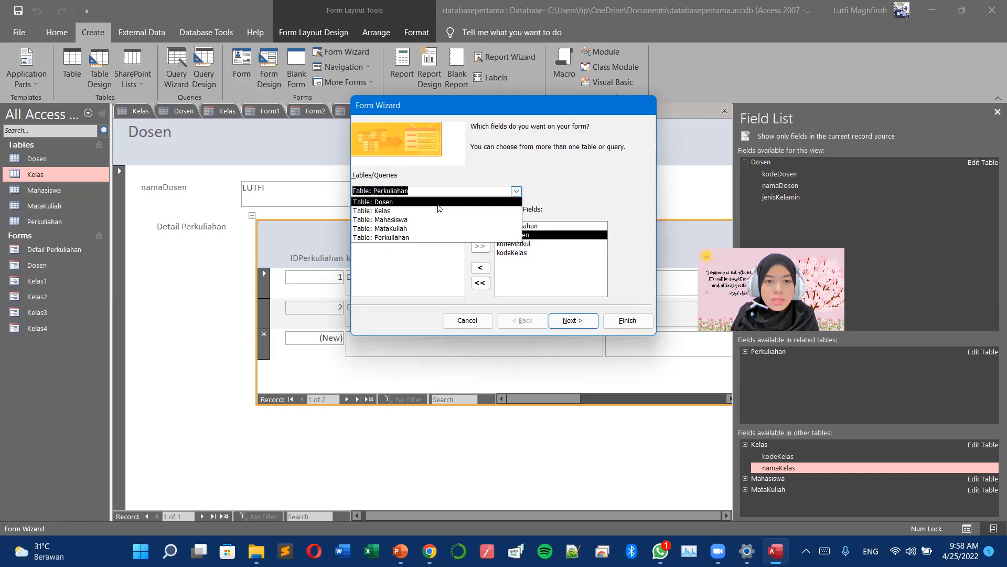
pyautogui.click(423, 203)
pyautogui.click(373, 234)
pyautogui.click(481, 230)
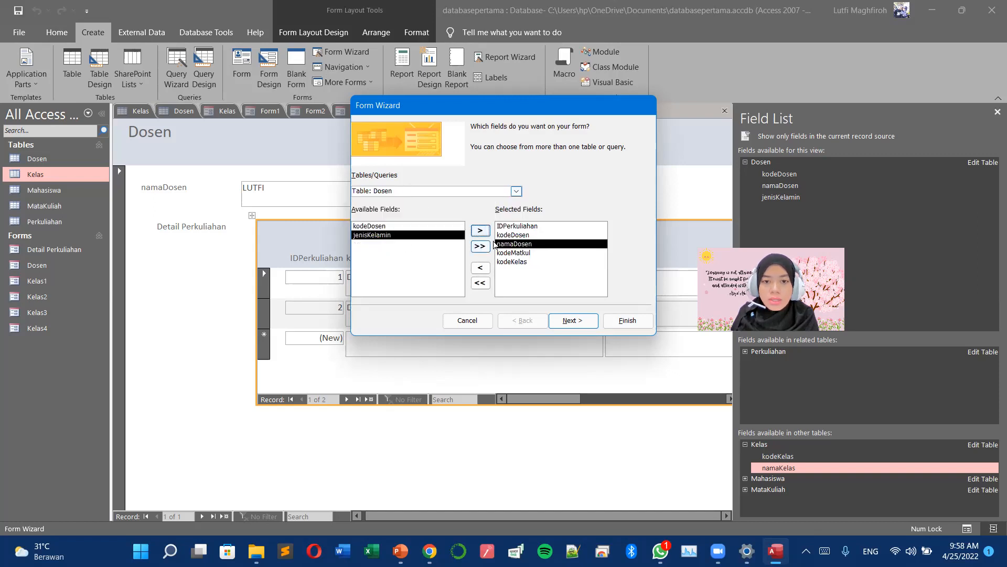
# - Add namaMatkul from the MataKuliah table directly after kodeMatkul in the selected fields
pyautogui.click(510, 252)
pyautogui.click(516, 191)
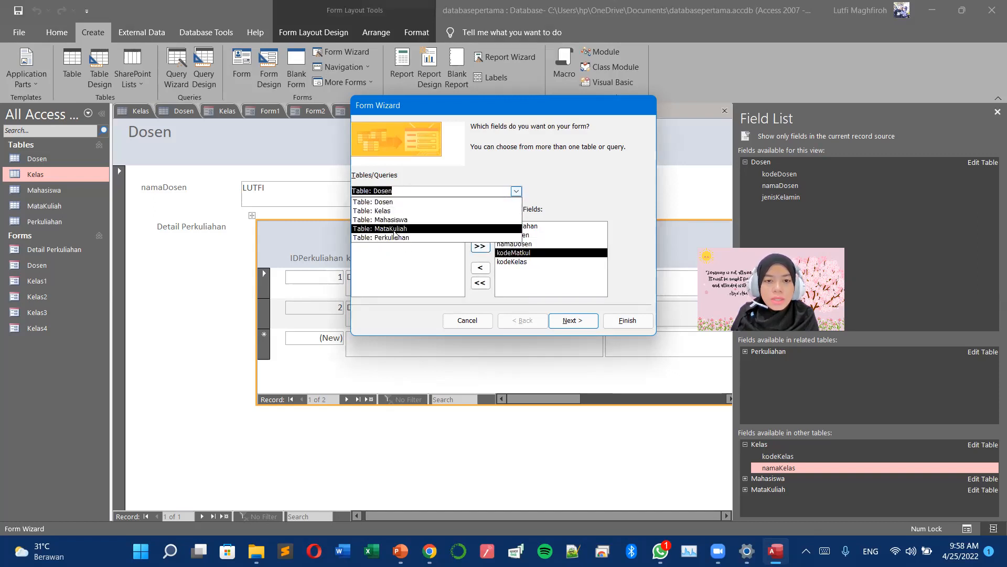
pyautogui.click(398, 230)
pyautogui.click(383, 236)
pyautogui.click(480, 230)
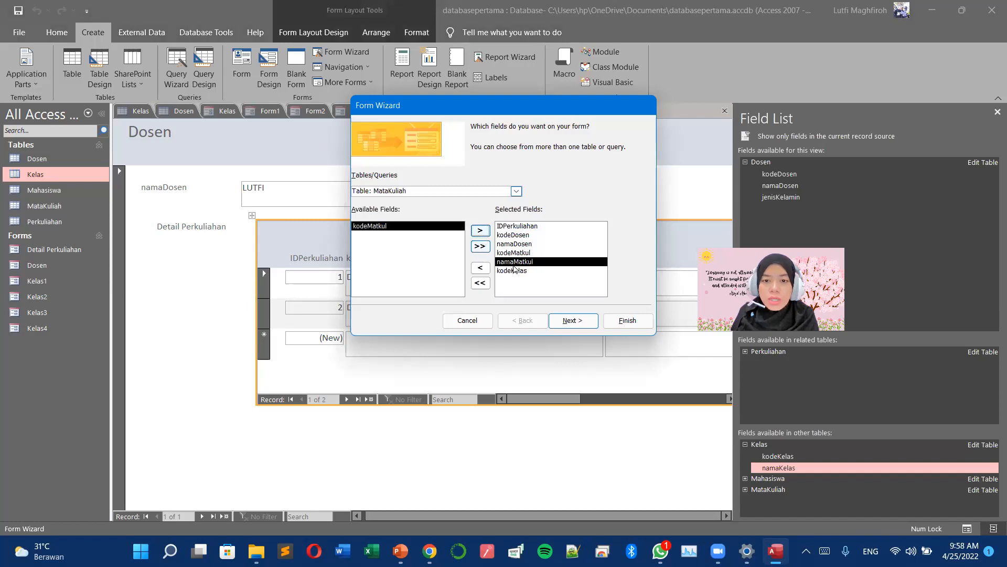
# - Add namaKelas from the Kelas table after kodeKelas and continue to the data view options
pyautogui.click(513, 270)
pyautogui.click(516, 191)
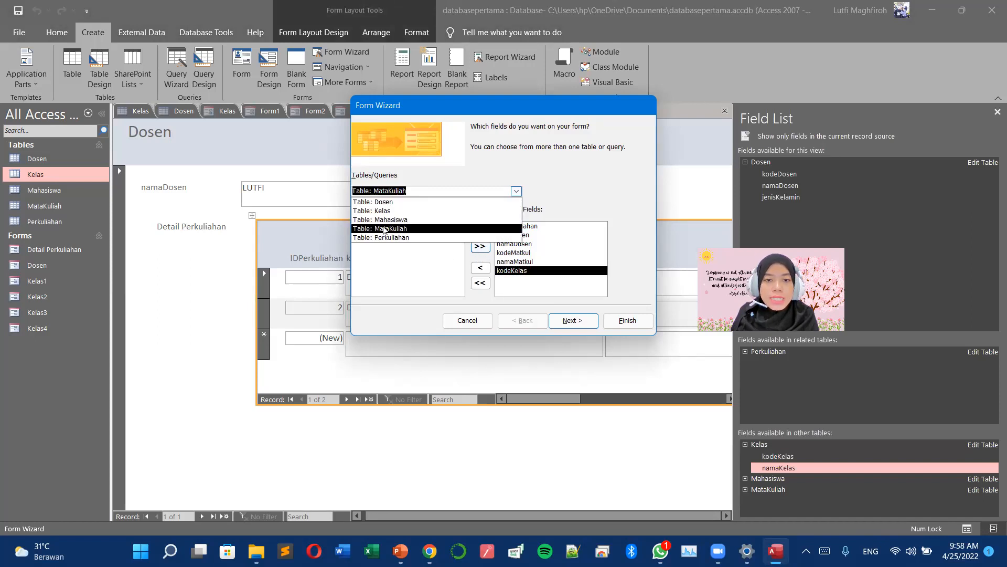
pyautogui.click(386, 211)
pyautogui.click(381, 236)
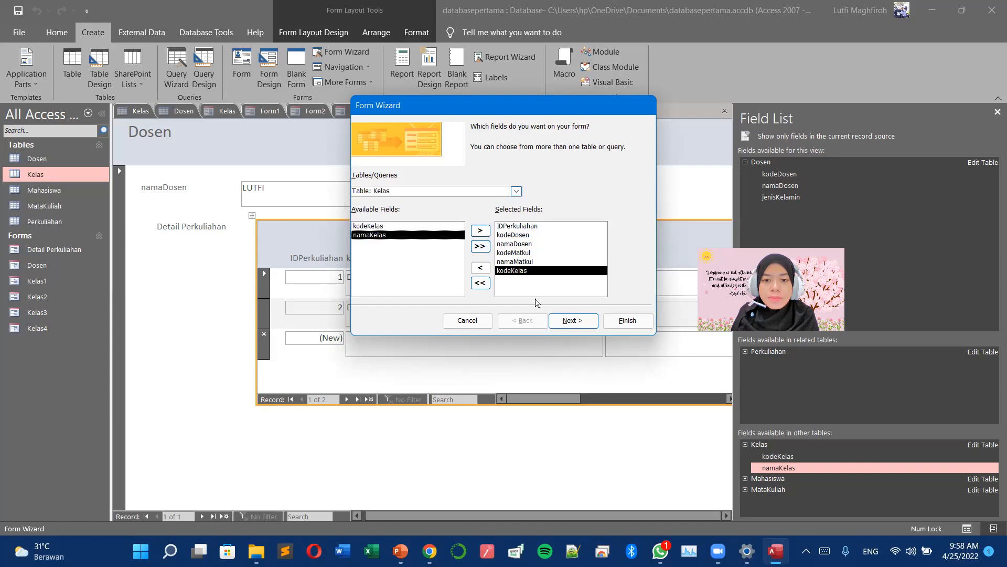
pyautogui.click(480, 230)
pyautogui.click(568, 321)
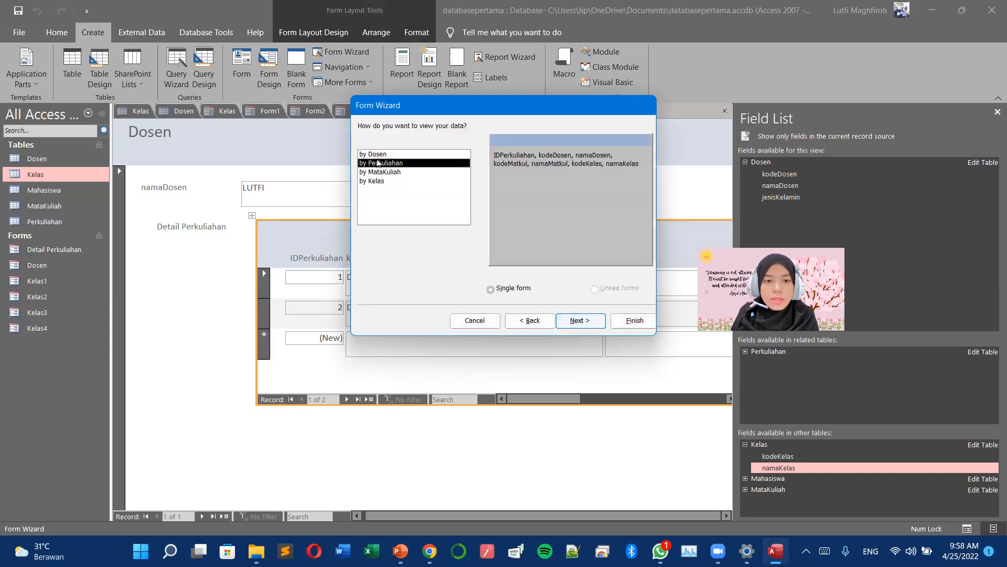
# - View the data by Dosen as linked forms, keep the titles Dosen1 and Perkuliahan, and finish with the main form opened
pyautogui.click(378, 154)
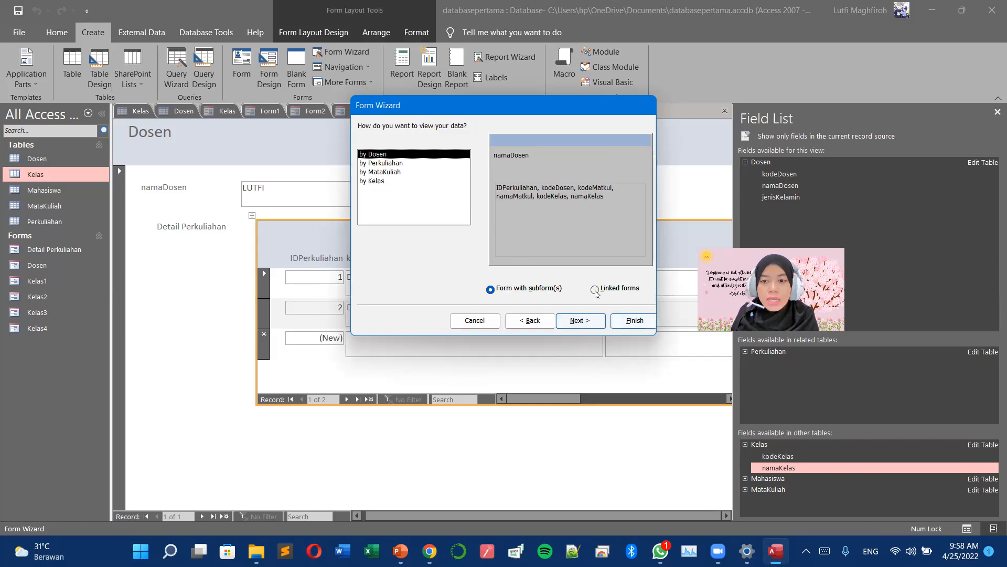
pyautogui.click(595, 290)
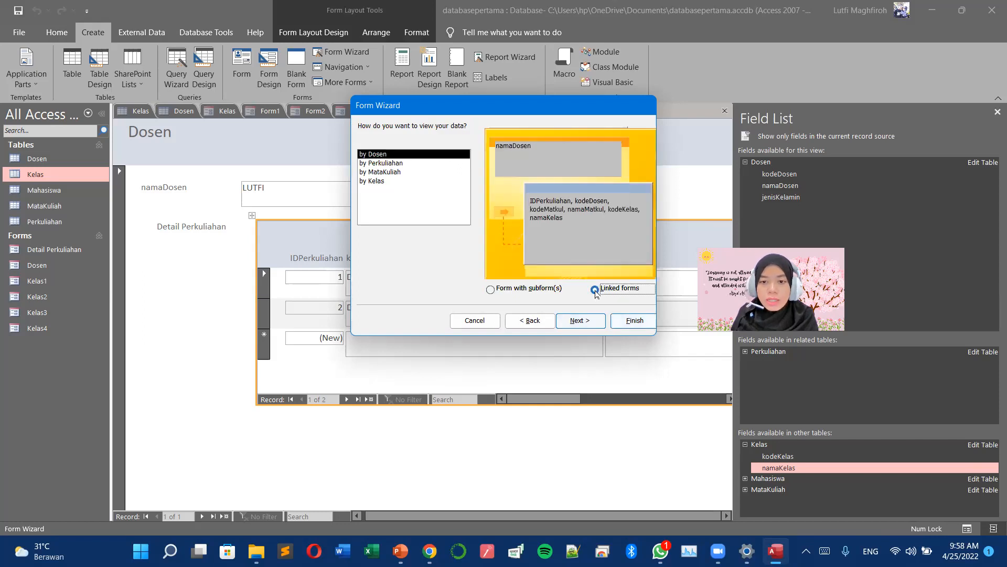
pyautogui.click(589, 322)
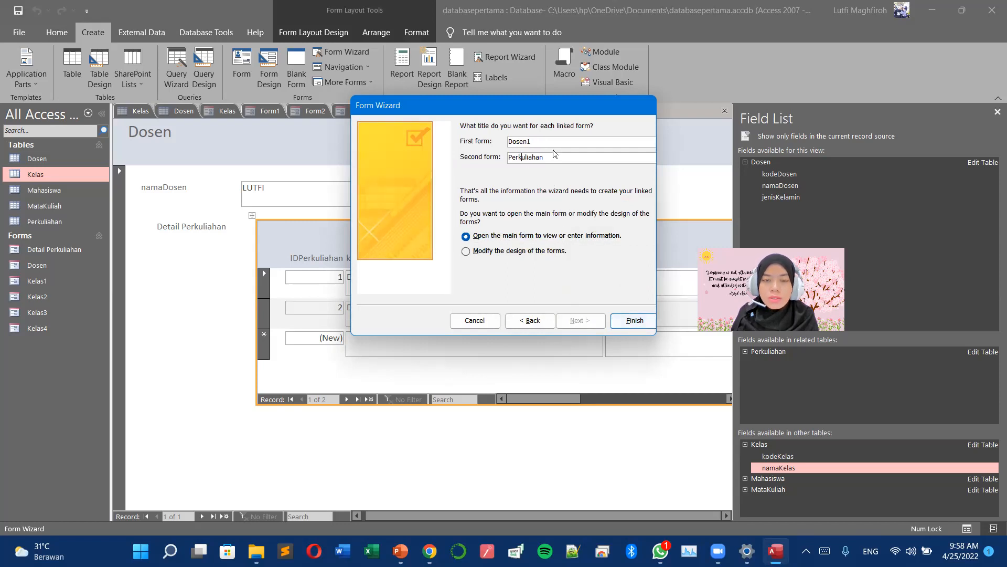
pyautogui.doubleClick(542, 138)
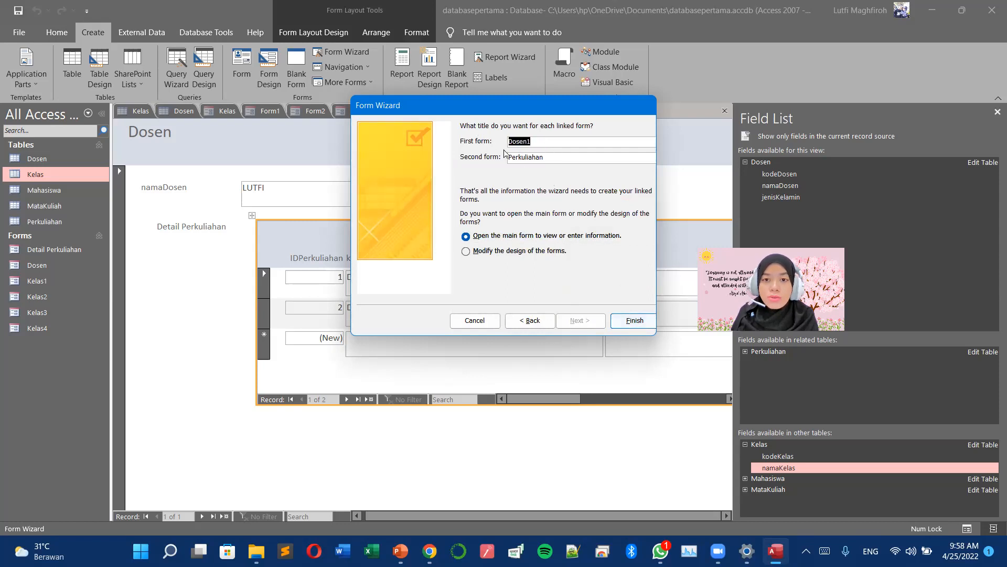
pyautogui.click(634, 321)
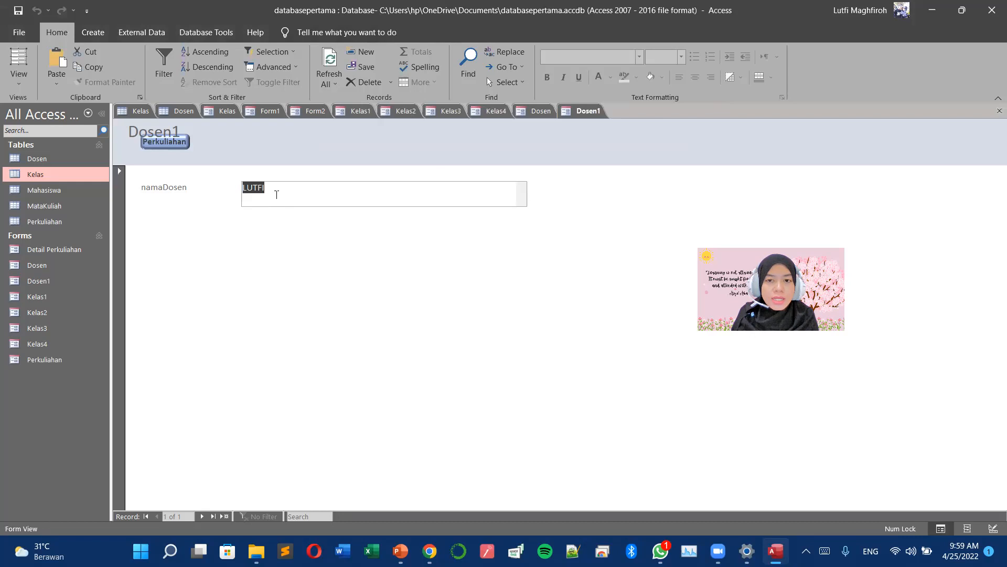
# - Examine the namaDosen field of the Dosen1 form in Form View and go to the next record
pyautogui.click(277, 194)
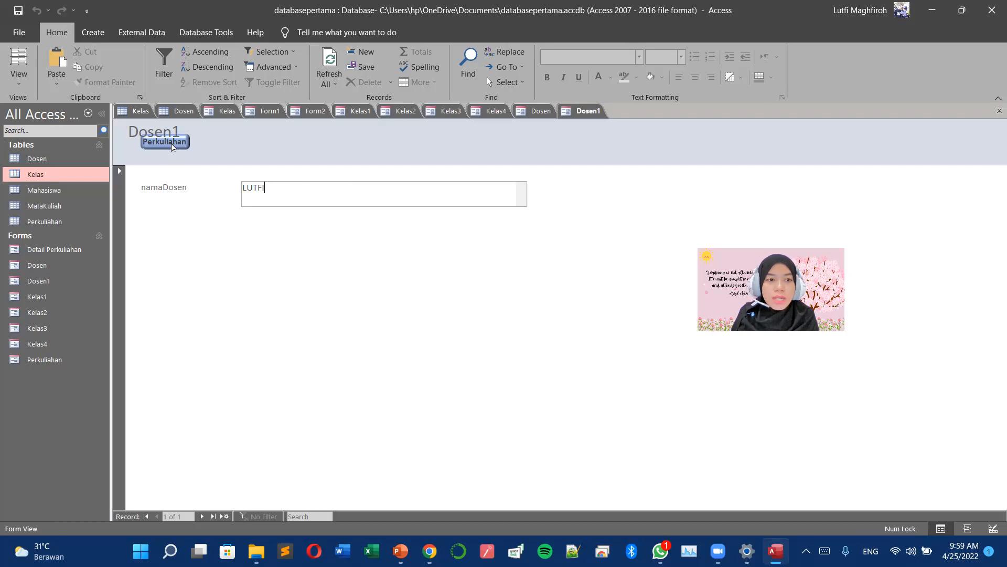
pyautogui.click(21, 80)
pyautogui.click(47, 107)
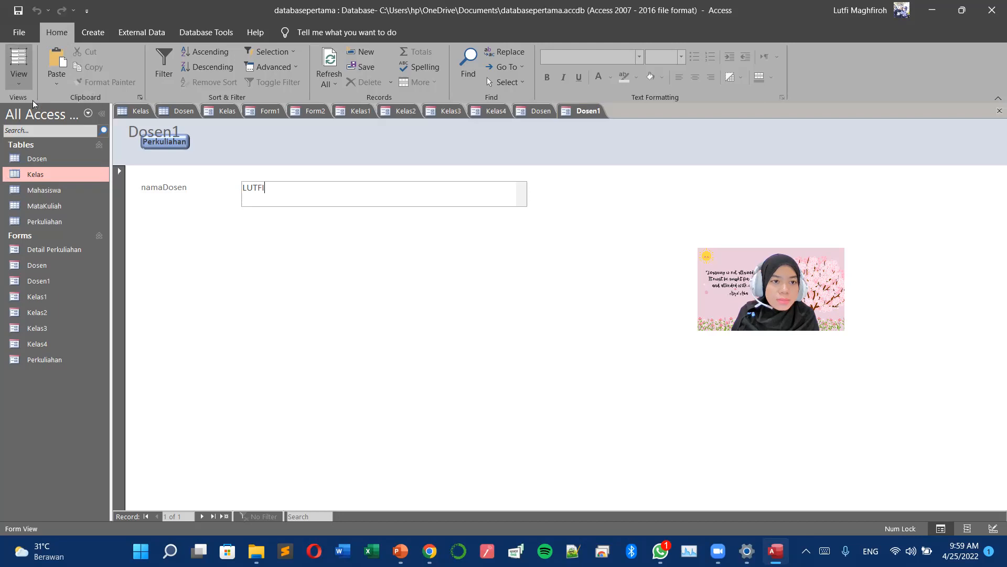
pyautogui.click(200, 516)
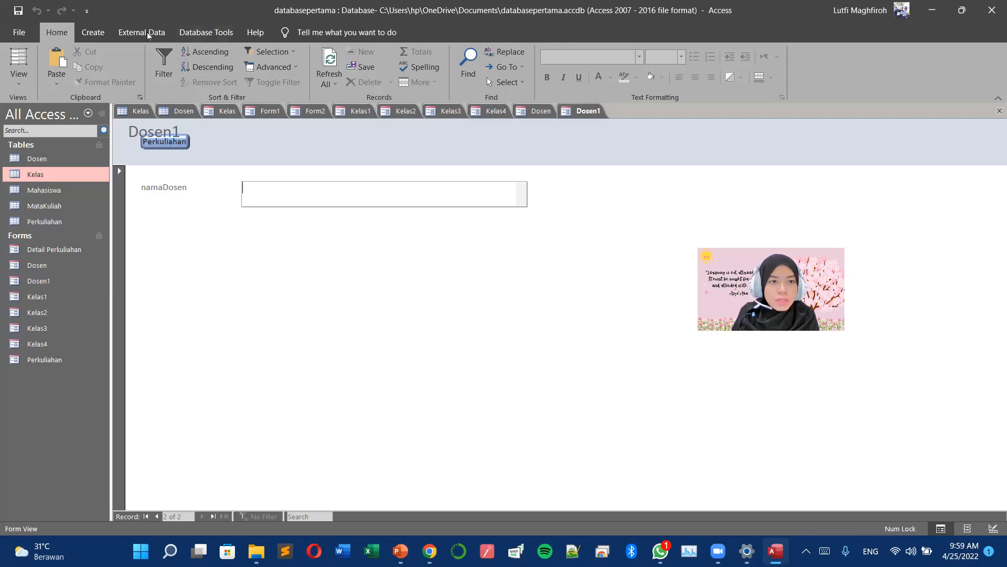
# - In Design View, move the Dosen1 title in the form header clear of the Perkuliahan button, and return to Form View
pyautogui.click(19, 76)
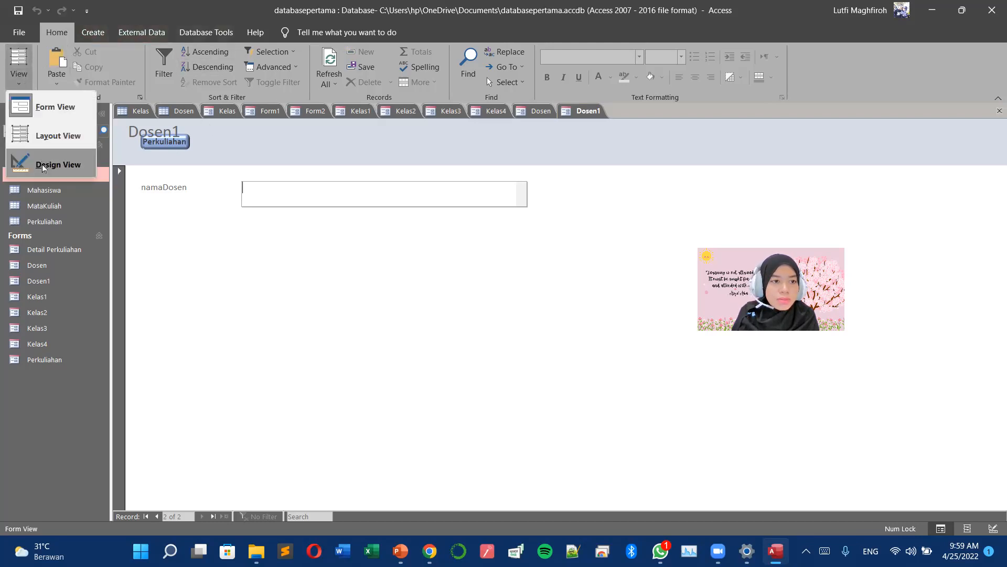
pyautogui.click(43, 166)
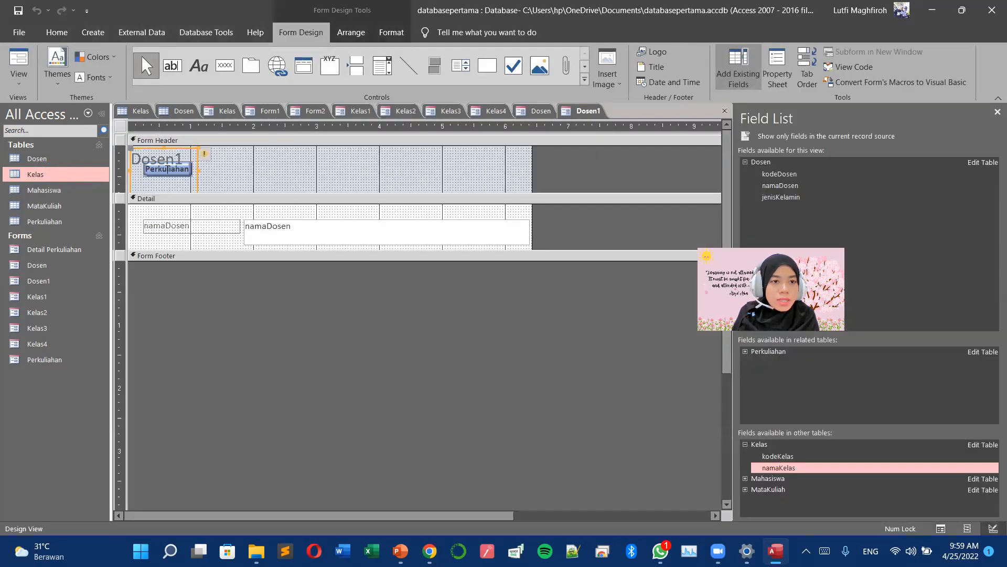
pyautogui.moveTo(207, 176); pyautogui.dragTo(336, 173)
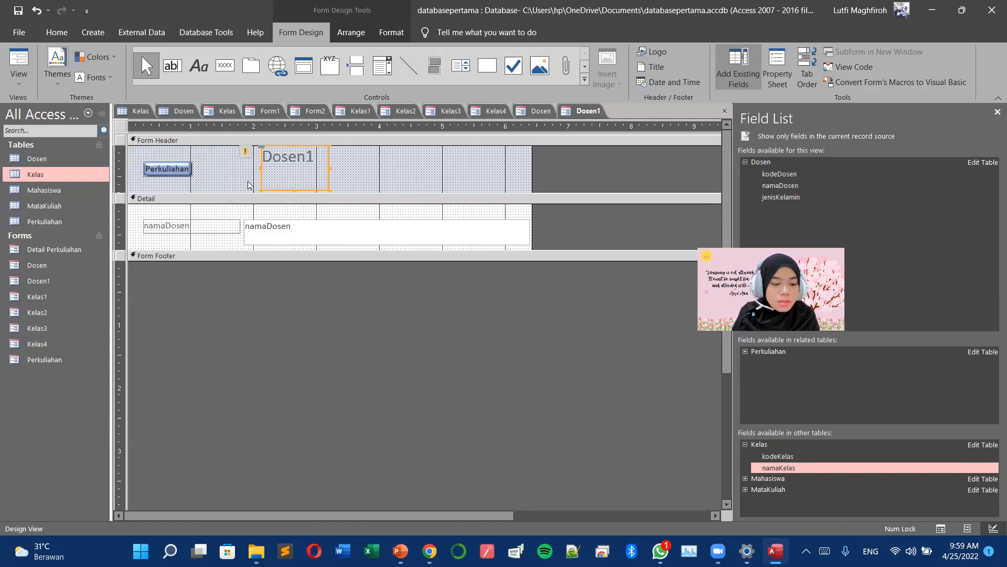
pyautogui.click(168, 168)
pyautogui.click(168, 168)
pyautogui.click(210, 168)
pyautogui.click(181, 173)
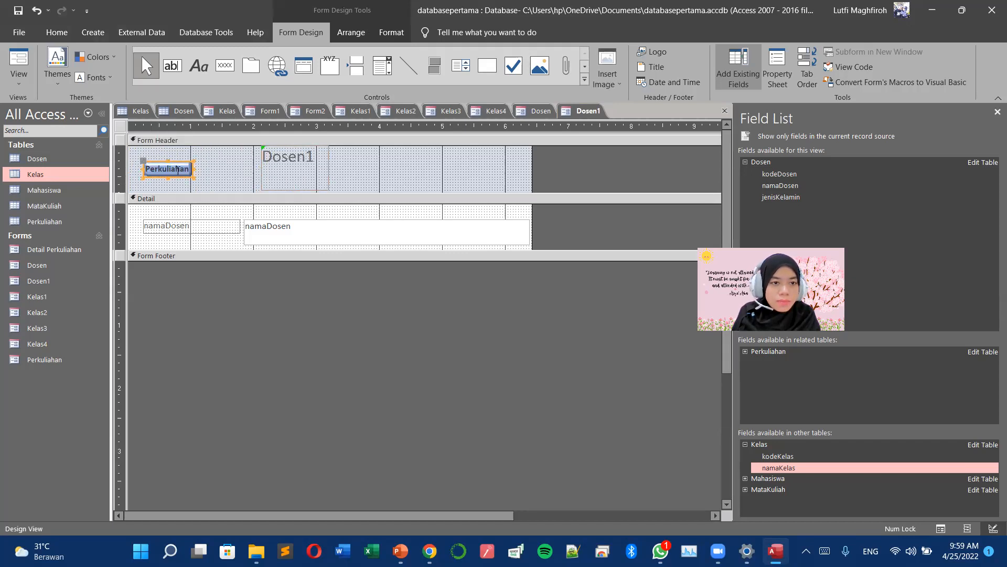
pyautogui.click(30, 76)
pyautogui.click(42, 106)
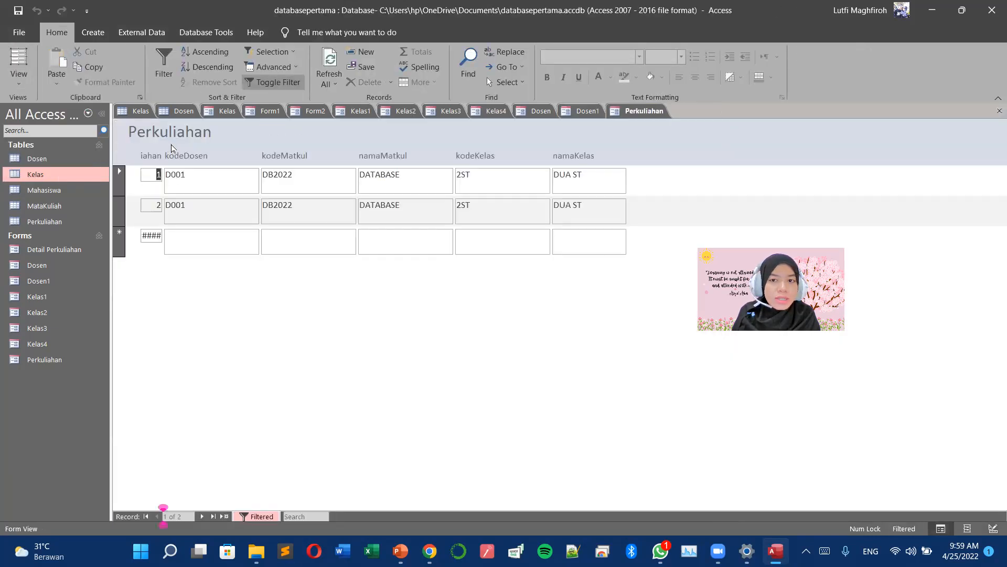
# - Return to the Dosen1 form and open the linked Perkuliahan form from its header for the current lecturer
pyautogui.click(585, 116)
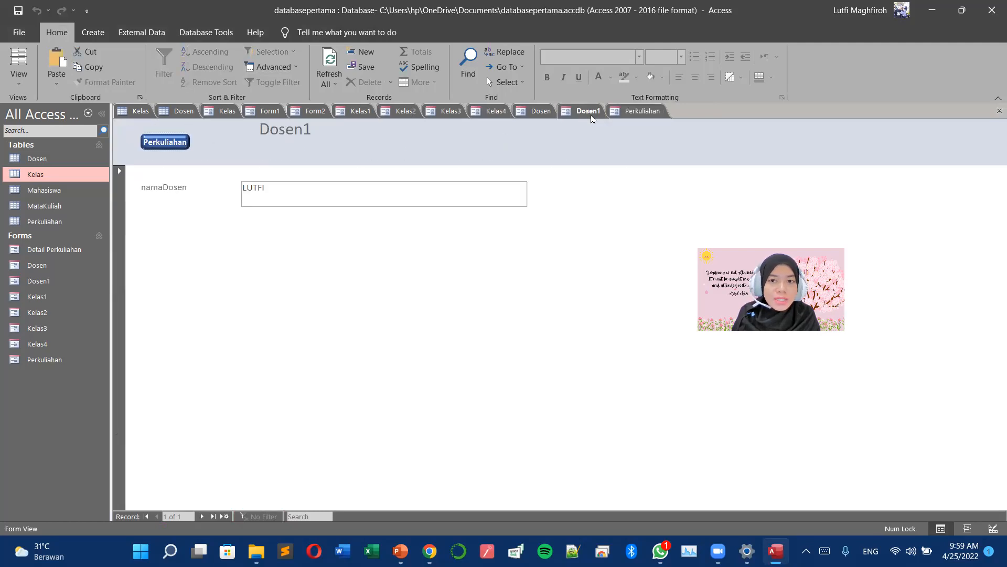
pyautogui.click(261, 189)
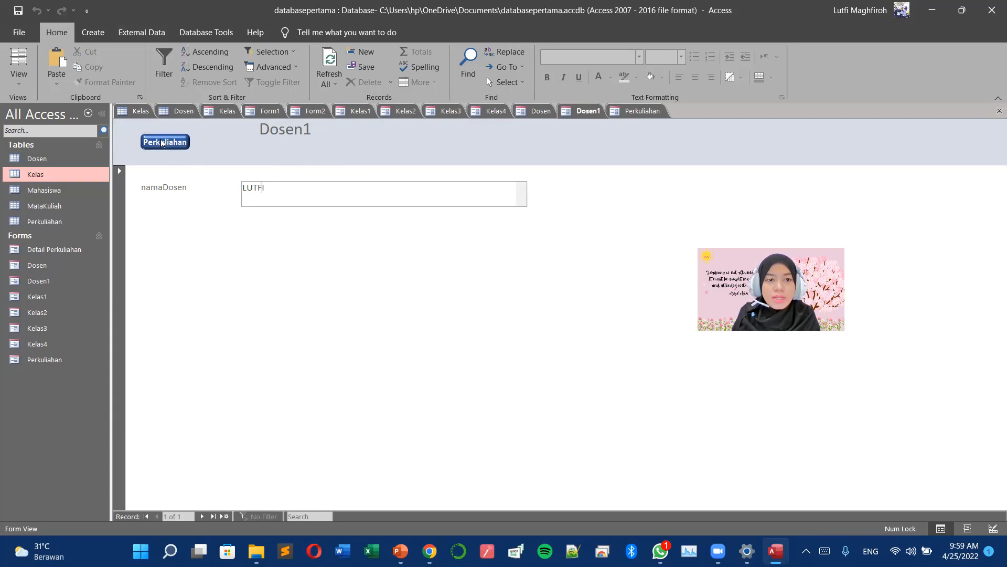
pyautogui.click(164, 143)
pyautogui.click(165, 143)
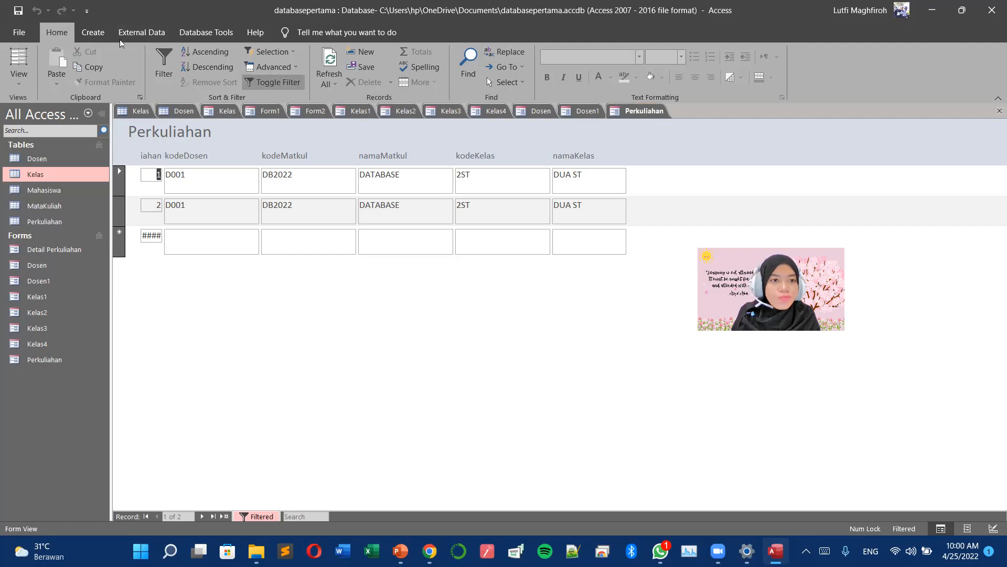
# - Create a navigation form with the Horizontal Tabs layout
pyautogui.click(90, 33)
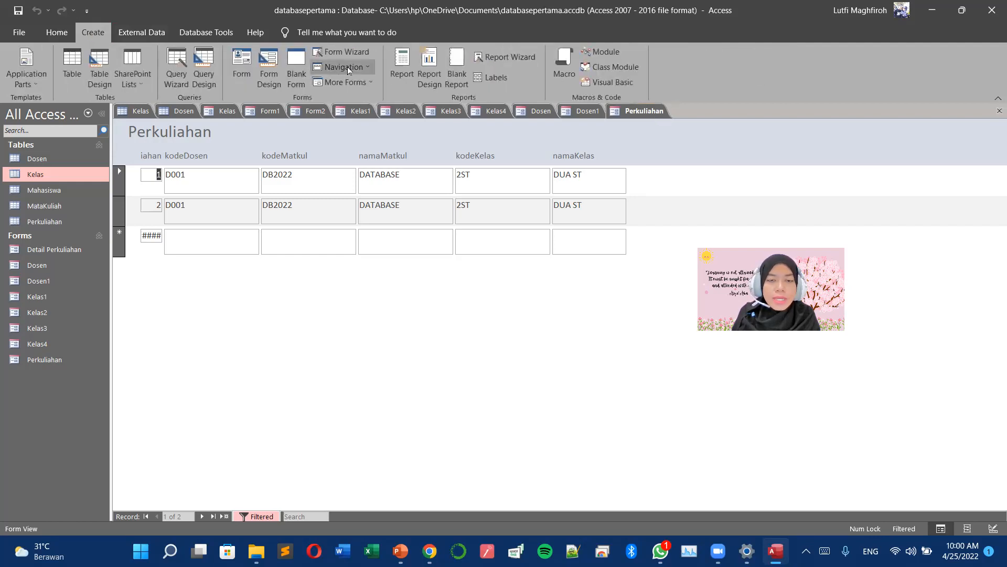
pyautogui.click(367, 67)
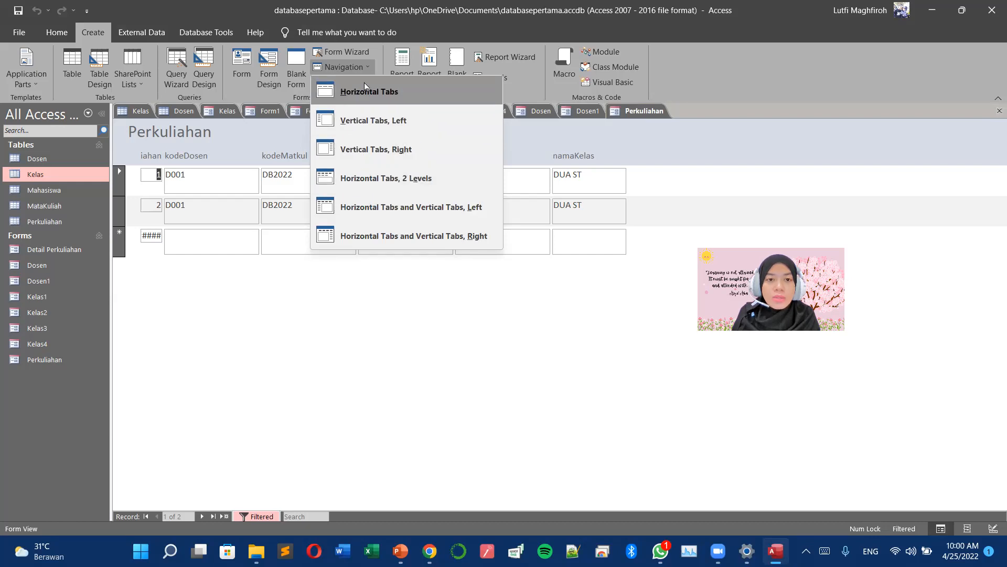
pyautogui.click(173, 133)
pyautogui.click(351, 65)
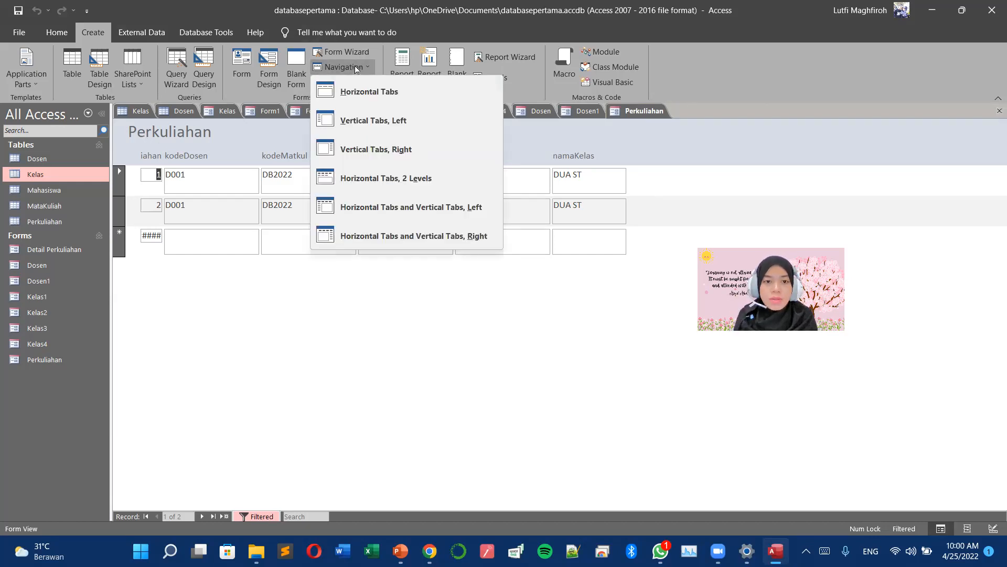
pyautogui.click(365, 92)
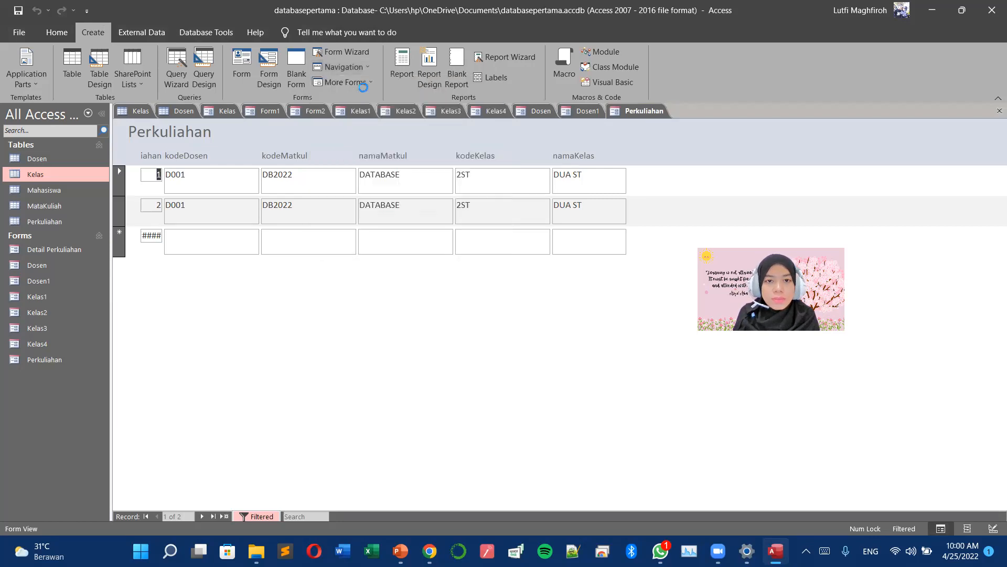
# - Add the Dosen form as the first tab of the navigation form
pyautogui.click(188, 168)
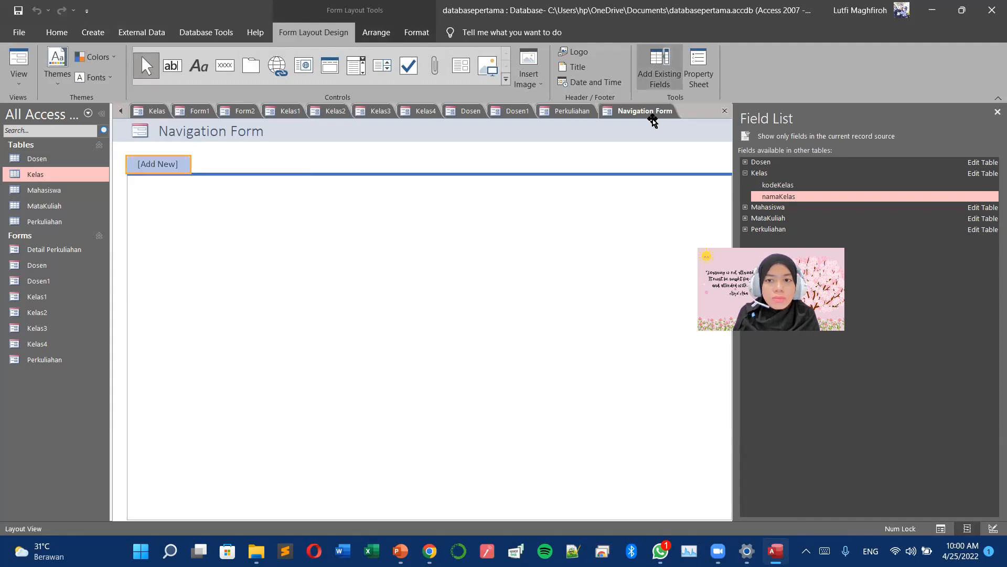
pyautogui.click(155, 167)
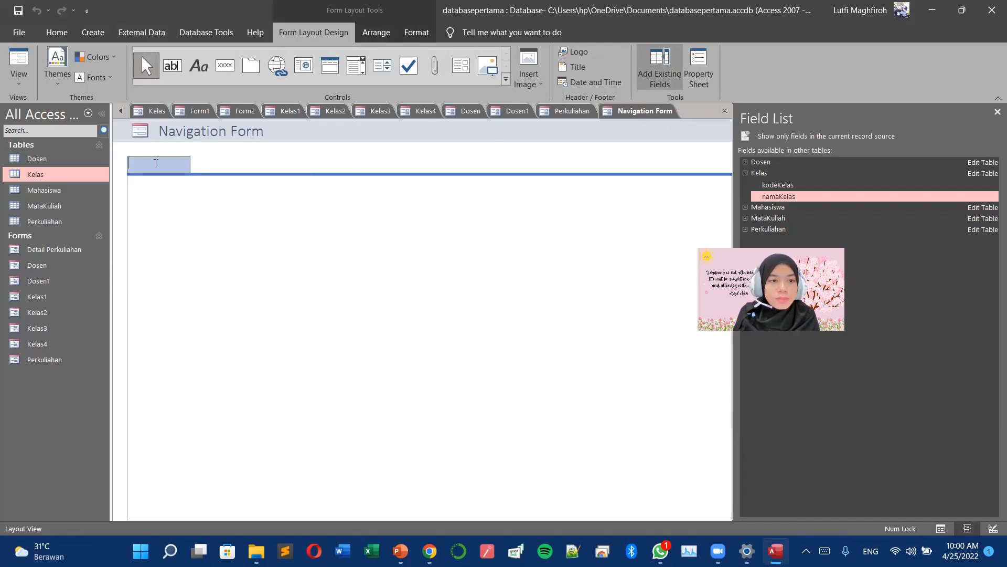
pyautogui.write('Dosen')
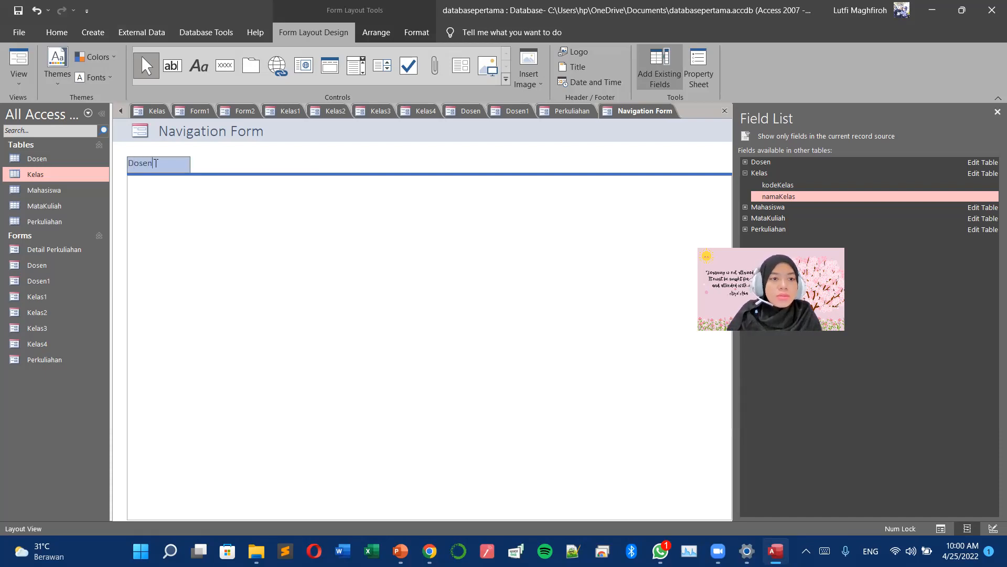
pyautogui.press('Return')
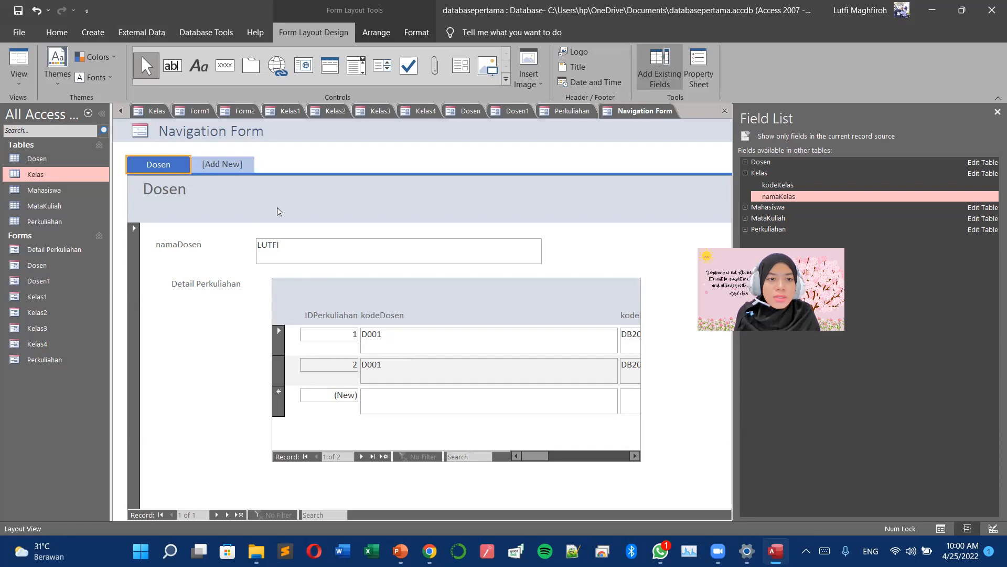
# - Add the Dosen1 form as the second tab of the navigation form and save the design changes to Dosen1
pyautogui.click(214, 165)
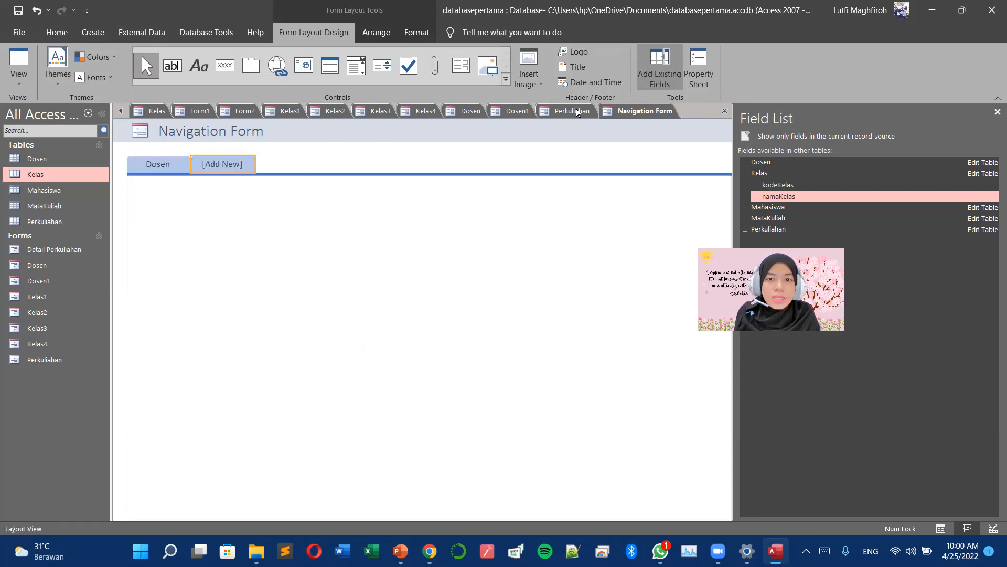
pyautogui.click(216, 165)
pyautogui.write('Dosen1')
pyautogui.press('Return')
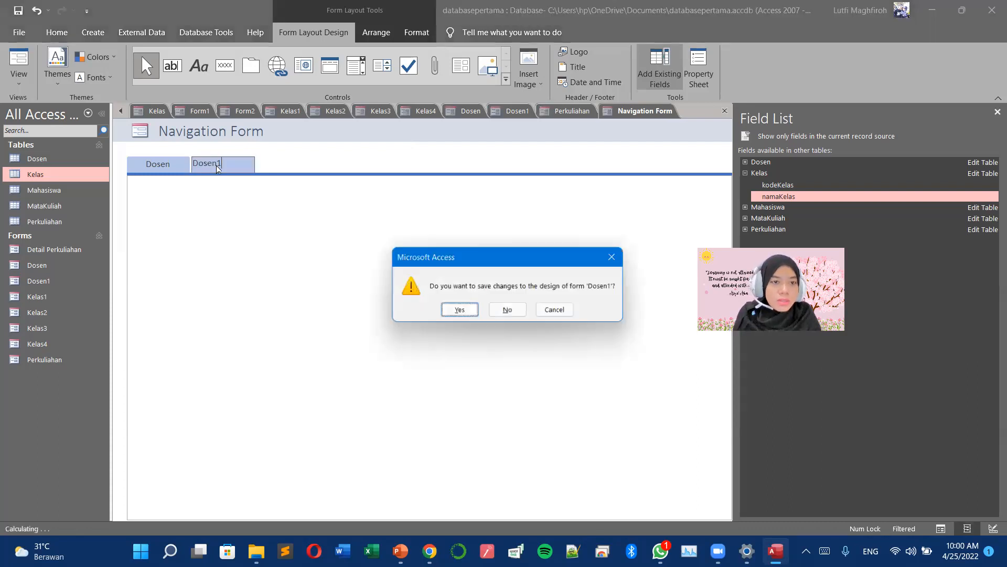
pyautogui.click(464, 313)
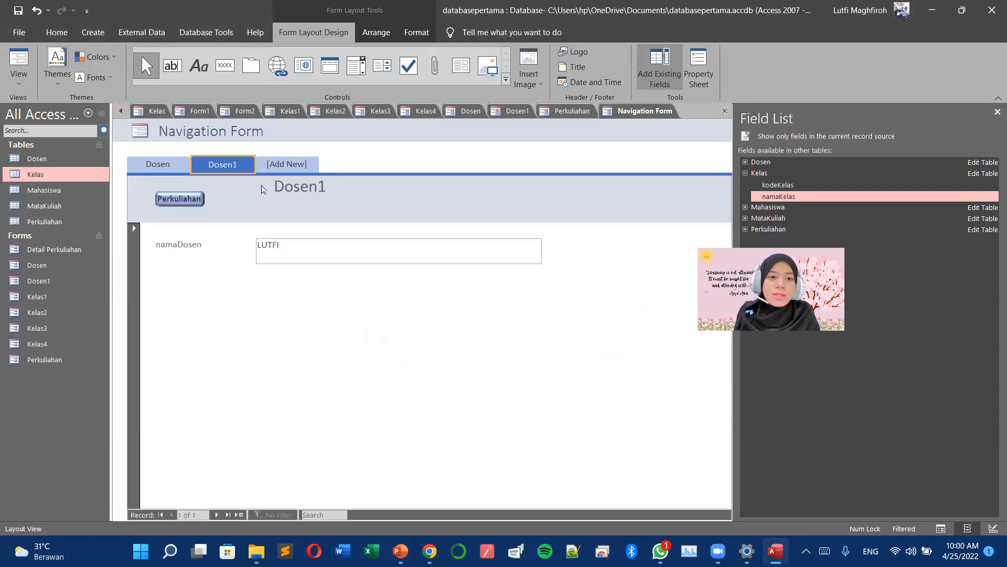
# - Check the Perkuliahan form, then add it as the third tab of the navigation form
pyautogui.click(577, 111)
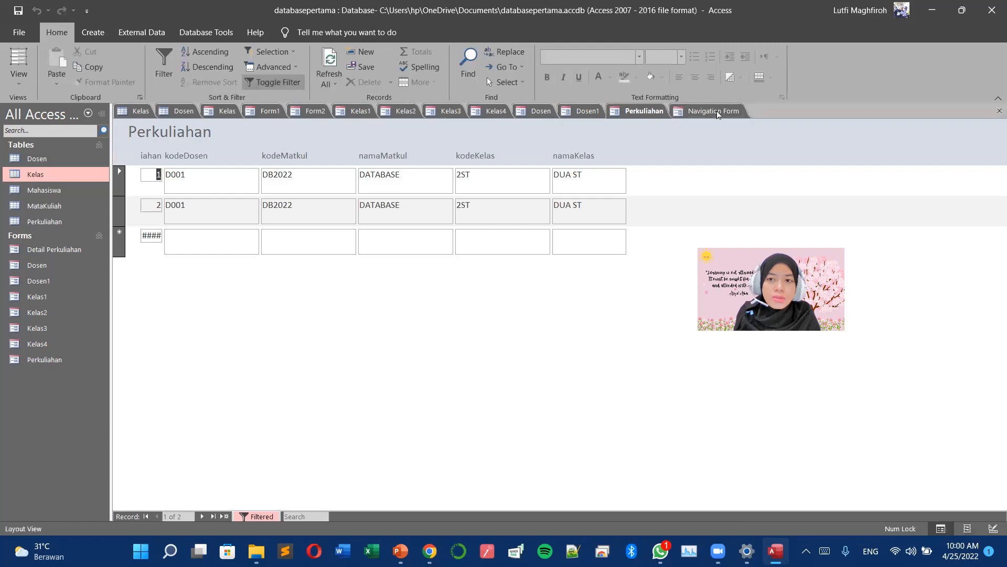
pyautogui.click(717, 112)
pyautogui.click(287, 164)
pyautogui.click(456, 309)
pyautogui.doubleClick(295, 163)
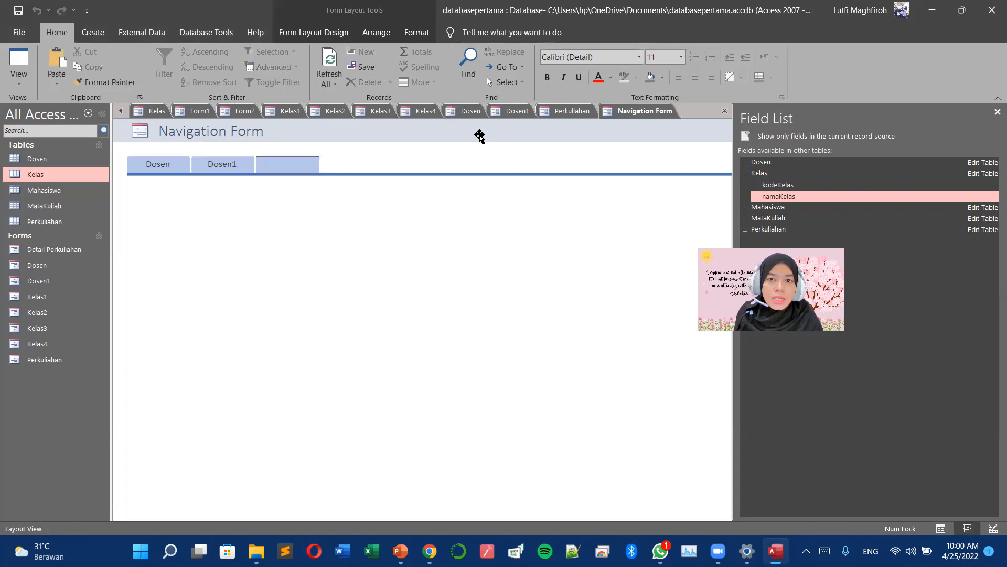
pyautogui.write('Perkuliahan')
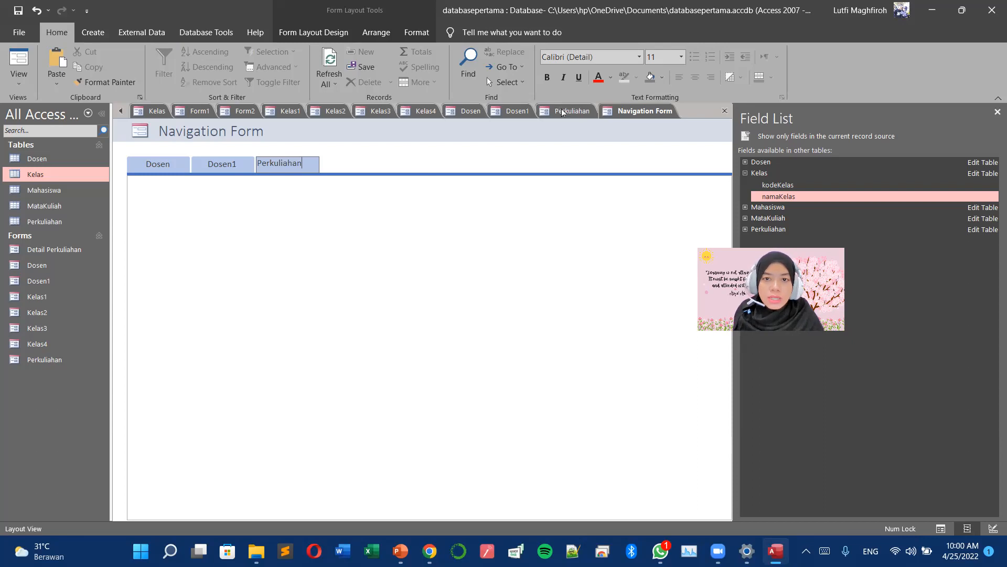
pyautogui.click(395, 164)
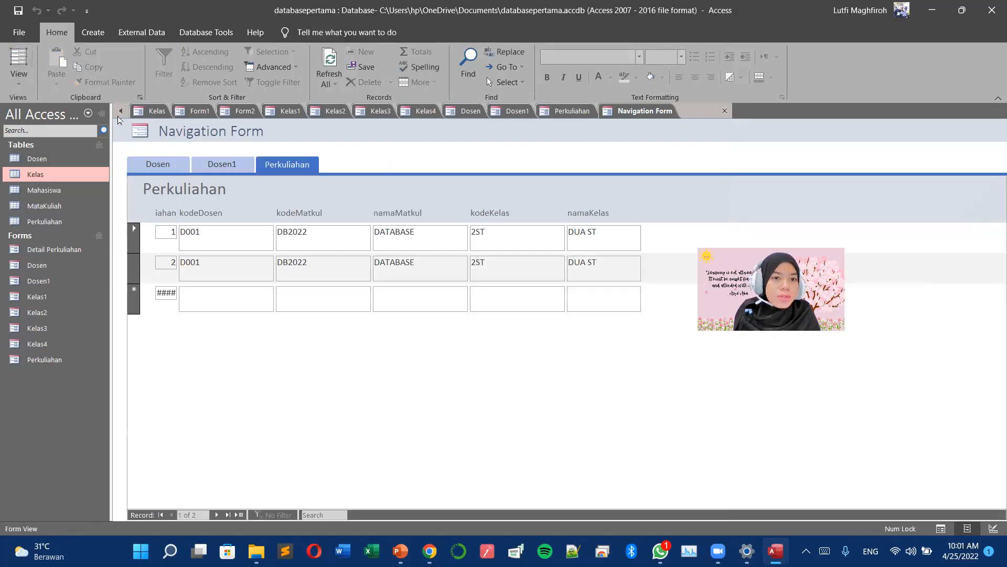
# - Examine the Dosen, Dosen1 and Perkuliahan tabs of the navigation form in Form View by switching between them
pyautogui.click(181, 164)
pyautogui.click(218, 165)
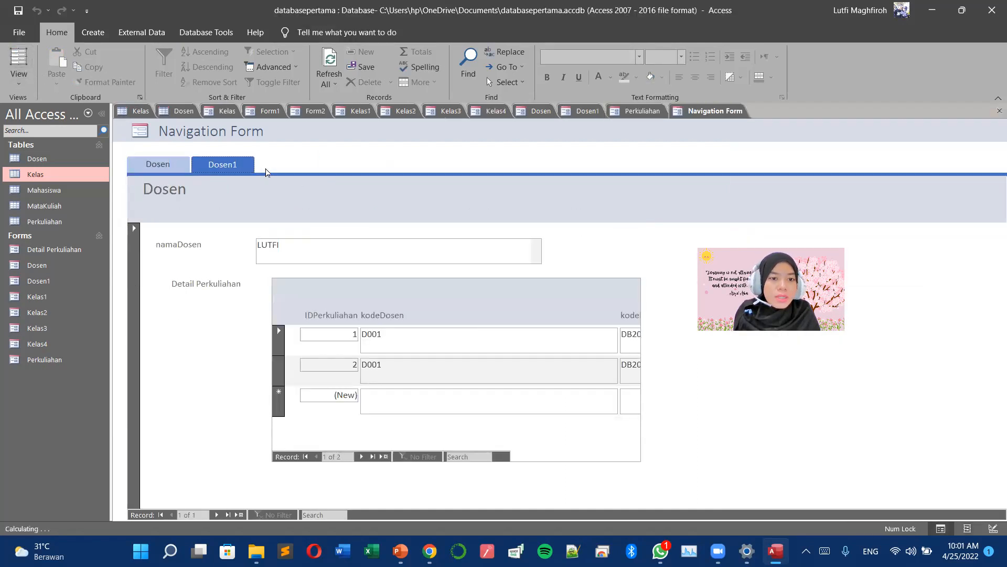
pyautogui.click(286, 164)
pyautogui.click(216, 165)
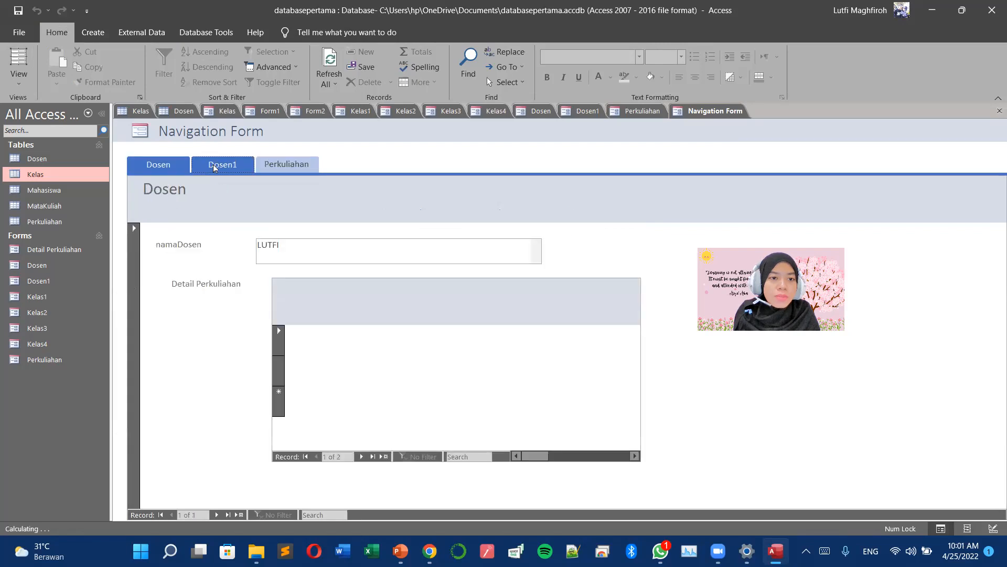
pyautogui.click(280, 163)
pyautogui.click(171, 168)
pyautogui.click(220, 165)
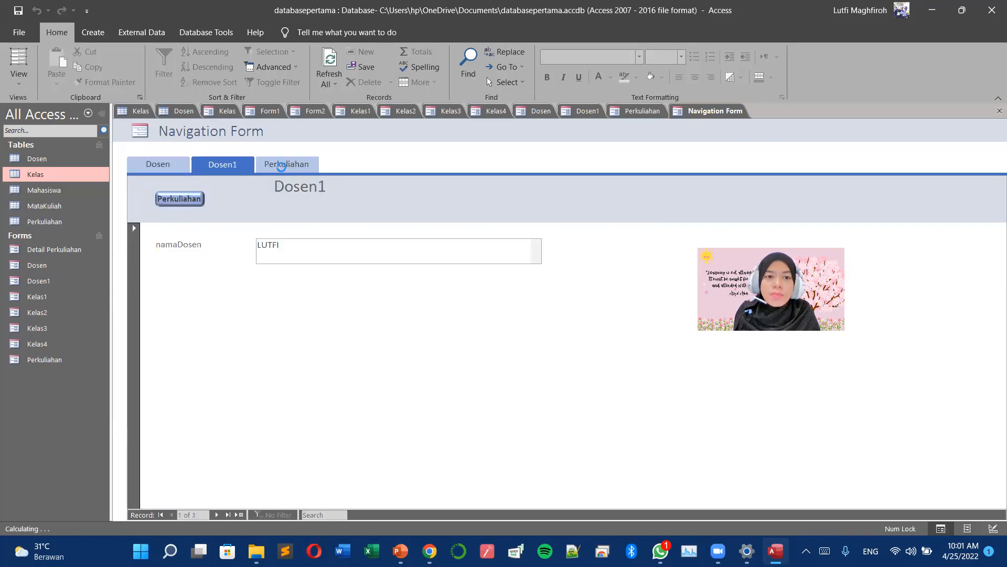
pyautogui.click(286, 164)
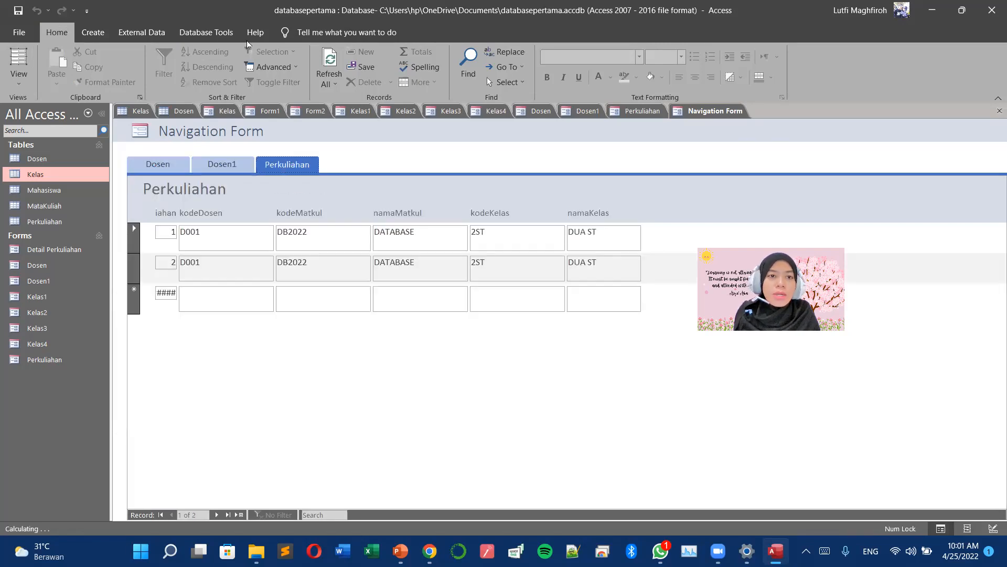
# - Create a Multiple Items form from the open navigation form and select its header title
pyautogui.click(93, 33)
pyautogui.click(359, 67)
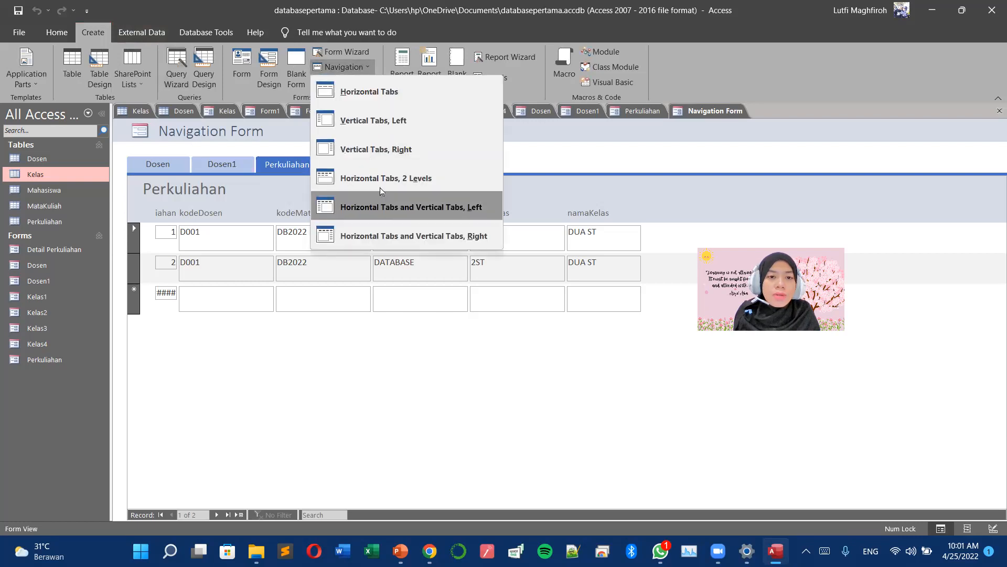
pyautogui.click(341, 63)
pyautogui.click(348, 81)
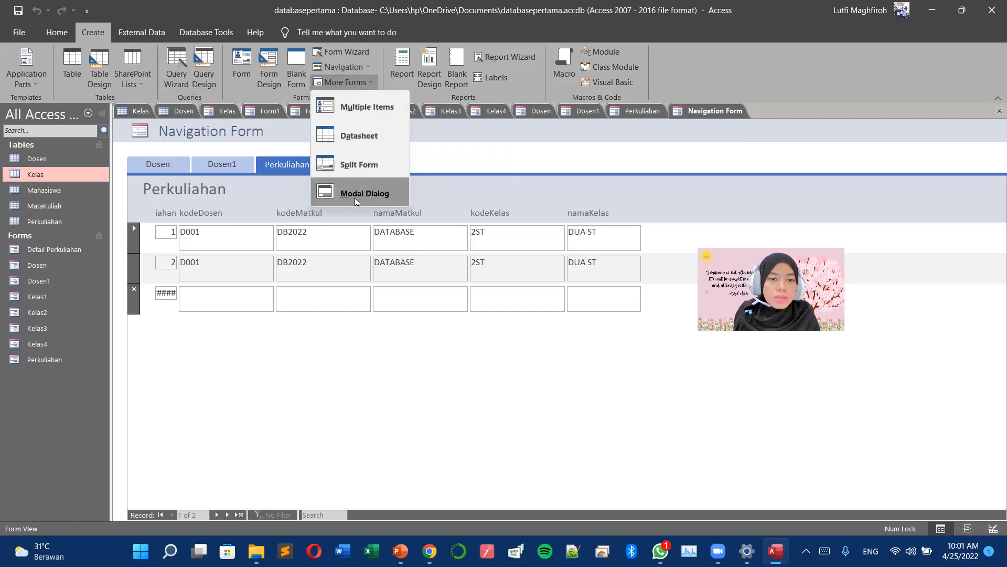
pyautogui.click(365, 109)
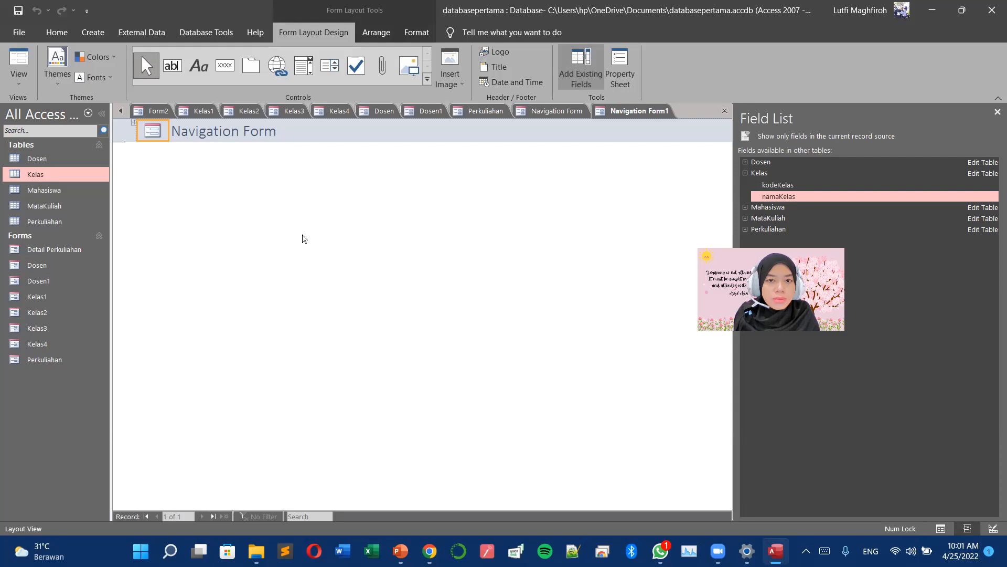
pyautogui.click(174, 136)
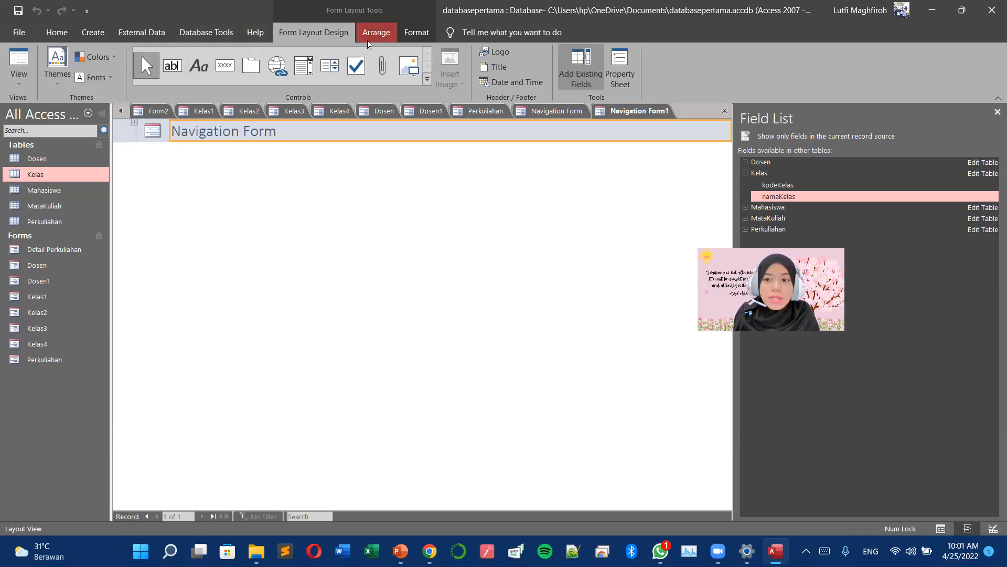
# - Create a Split Form and place the kodeKelas and namaKelas fields of the Kelas table in its upper part
pyautogui.click(92, 34)
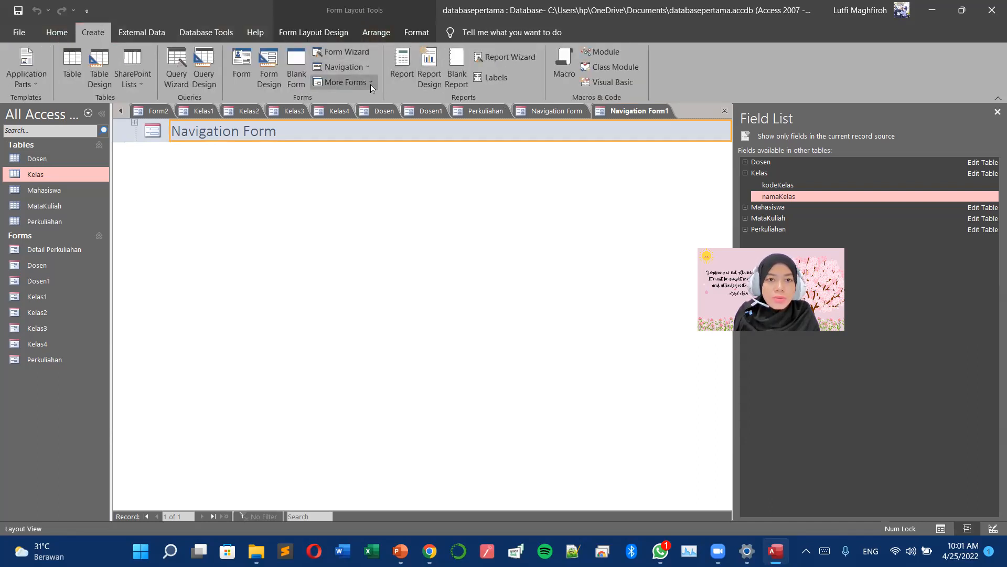
pyautogui.click(367, 67)
pyautogui.click(367, 67)
pyautogui.click(367, 81)
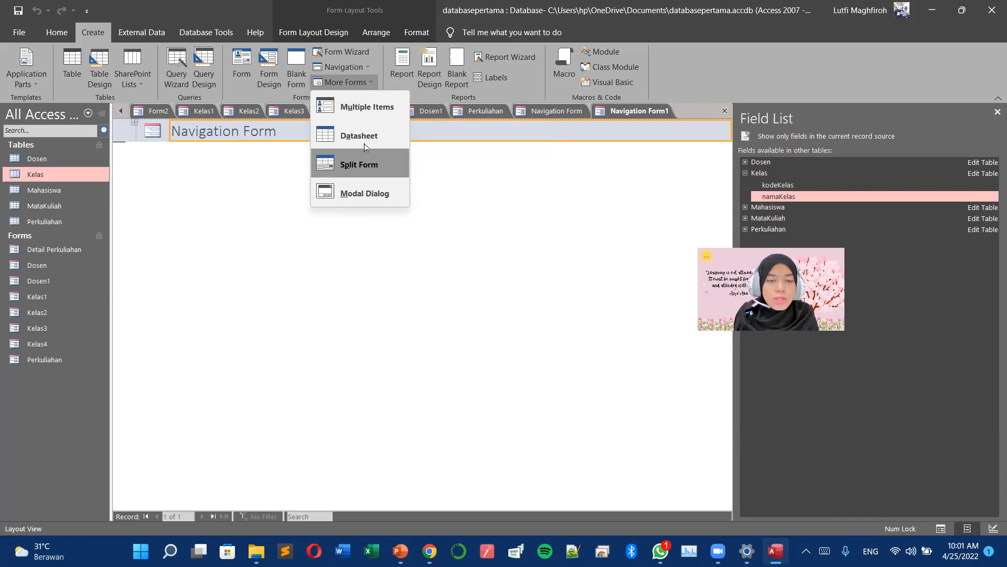
pyautogui.click(365, 167)
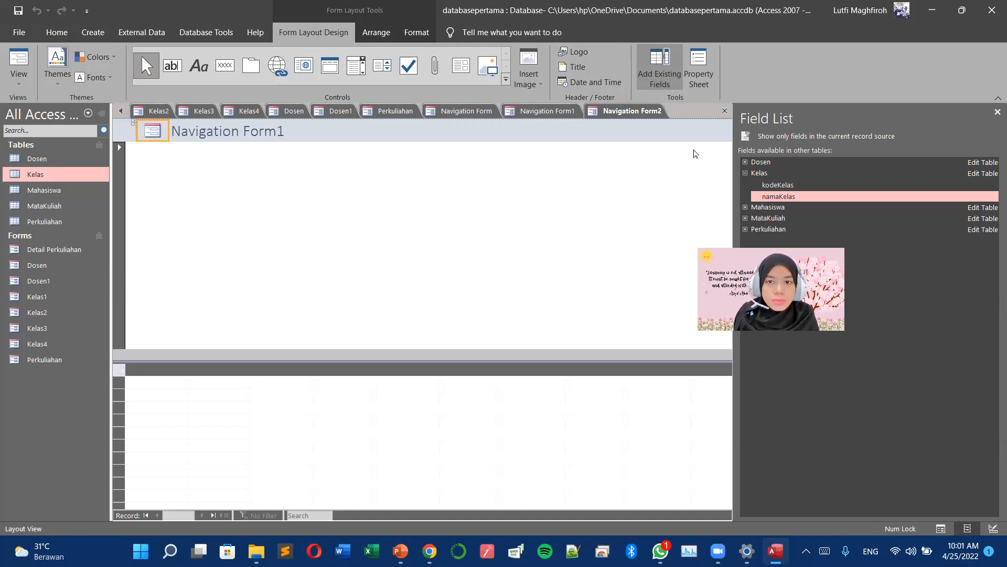
pyautogui.moveTo(787, 188); pyautogui.dragTo(166, 168)
pyautogui.moveTo(786, 189); pyautogui.dragTo(155, 197)
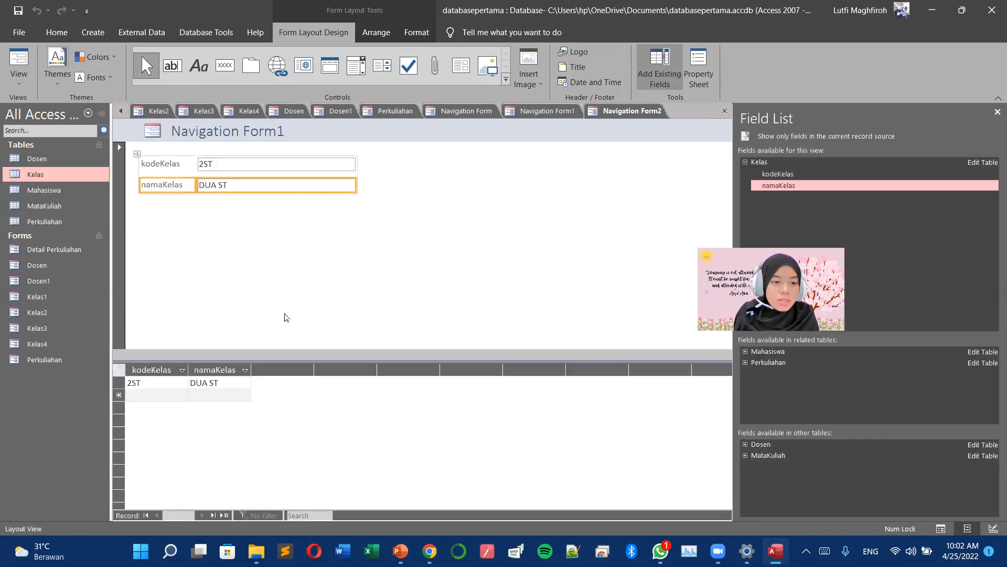
# - Compare the split form's field area with its datasheet for the 2ST record and the new-record row
pyautogui.click(258, 161)
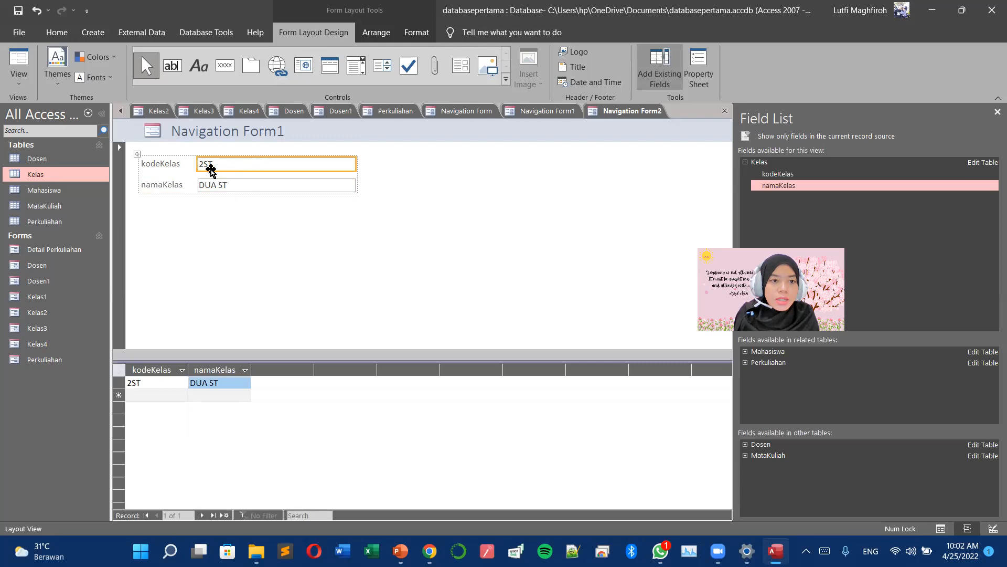
pyautogui.click(156, 385)
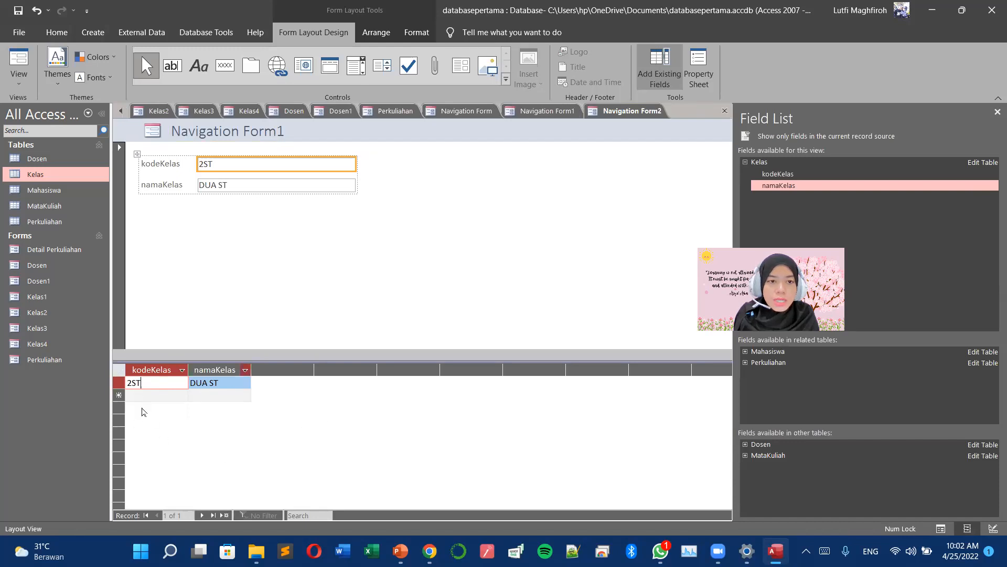
pyautogui.click(216, 168)
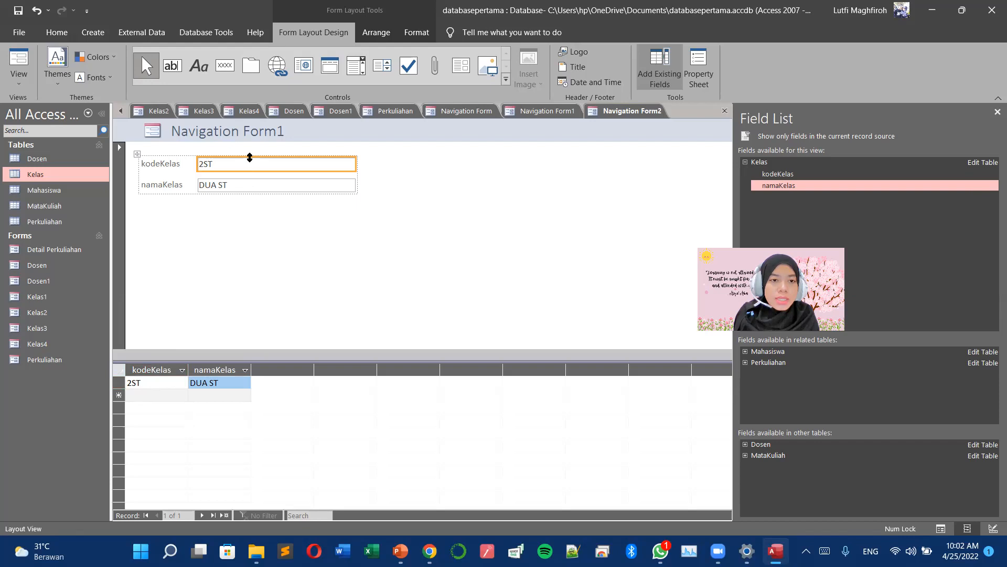
pyautogui.click(162, 397)
pyautogui.click(234, 162)
pyautogui.click(234, 185)
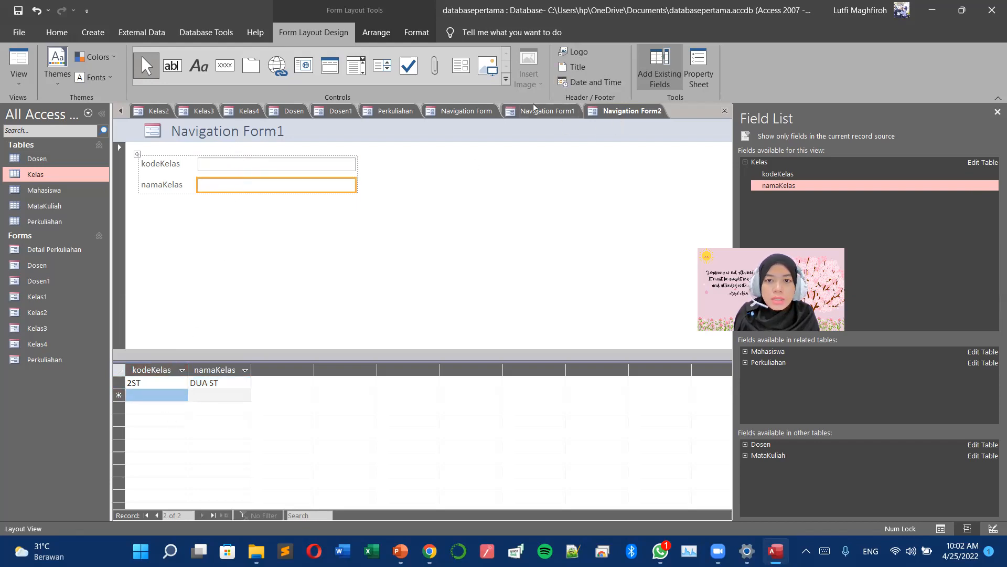
# - Add the kodeKelas and namaKelas fields of the Kelas table to the Multiple Items form, Navigation Form1
pyautogui.click(568, 115)
pyautogui.moveTo(777, 185); pyautogui.dragTo(213, 188)
pyautogui.moveTo(747, 188); pyautogui.dragTo(253, 173)
pyautogui.click(306, 216)
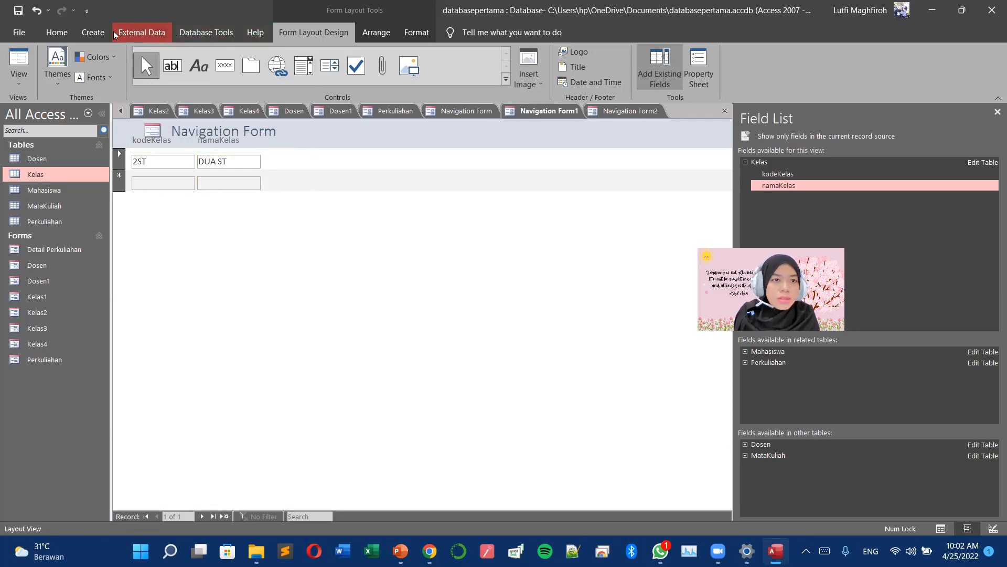
# - Return to the split form Navigation Form2 and create another Split Form from it
pyautogui.click(94, 33)
pyautogui.click(364, 70)
pyautogui.click(365, 70)
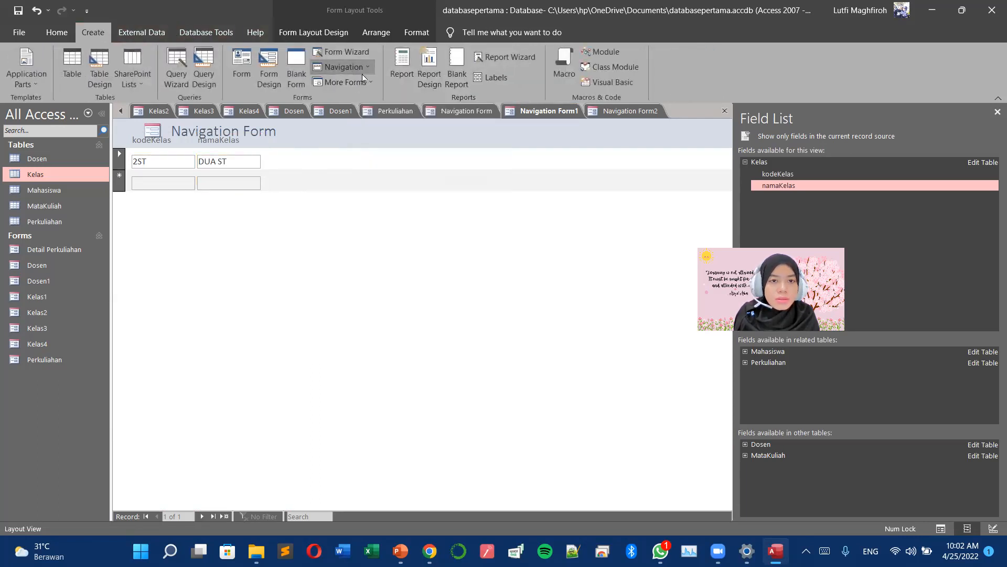
pyautogui.click(364, 83)
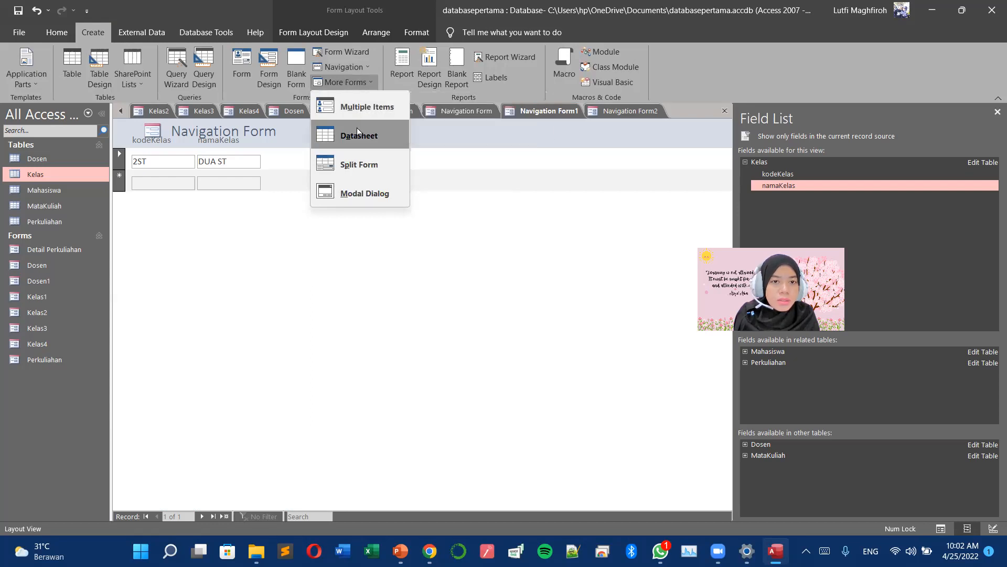
pyautogui.click(361, 175)
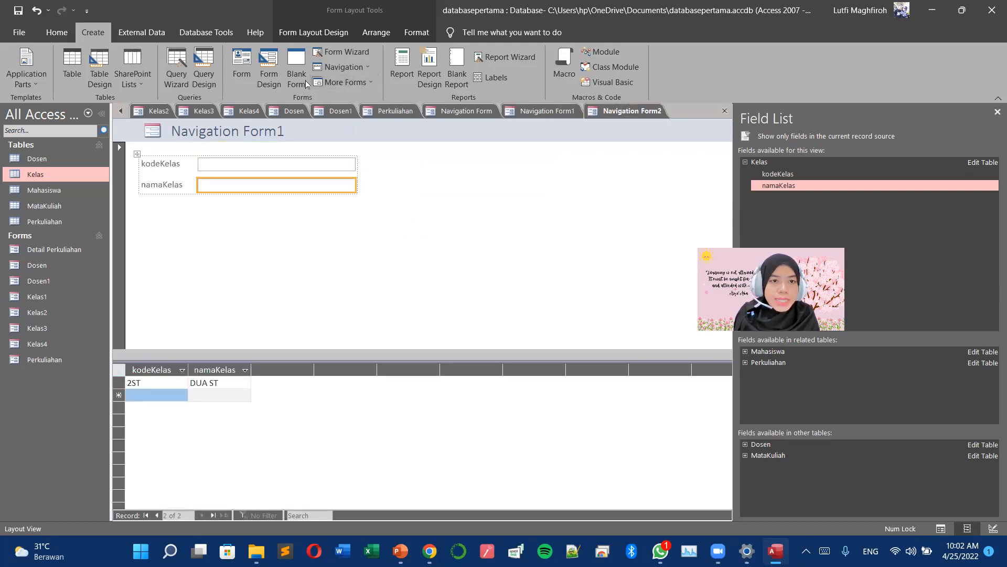
pyautogui.click(367, 67)
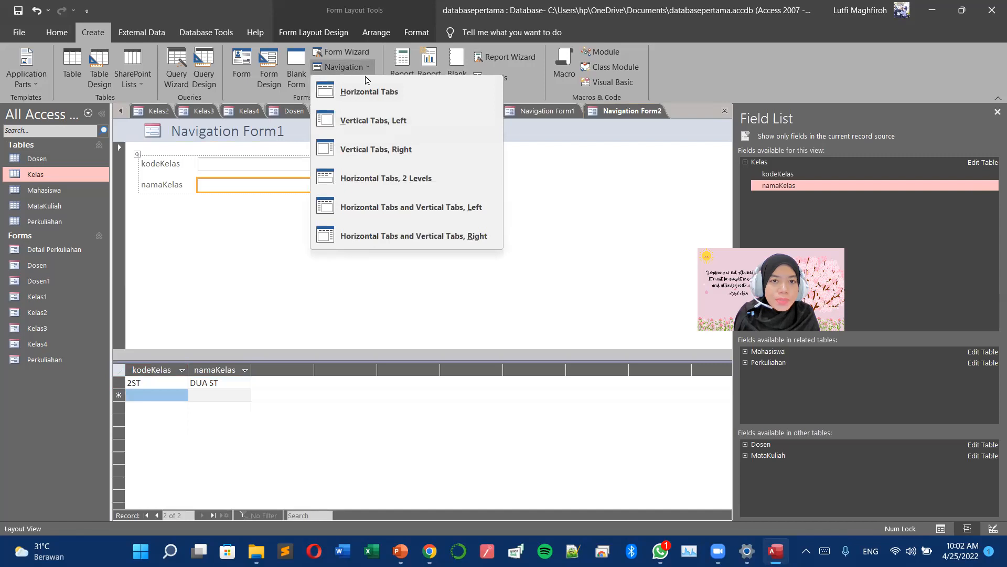
pyautogui.click(365, 73)
pyautogui.click(370, 83)
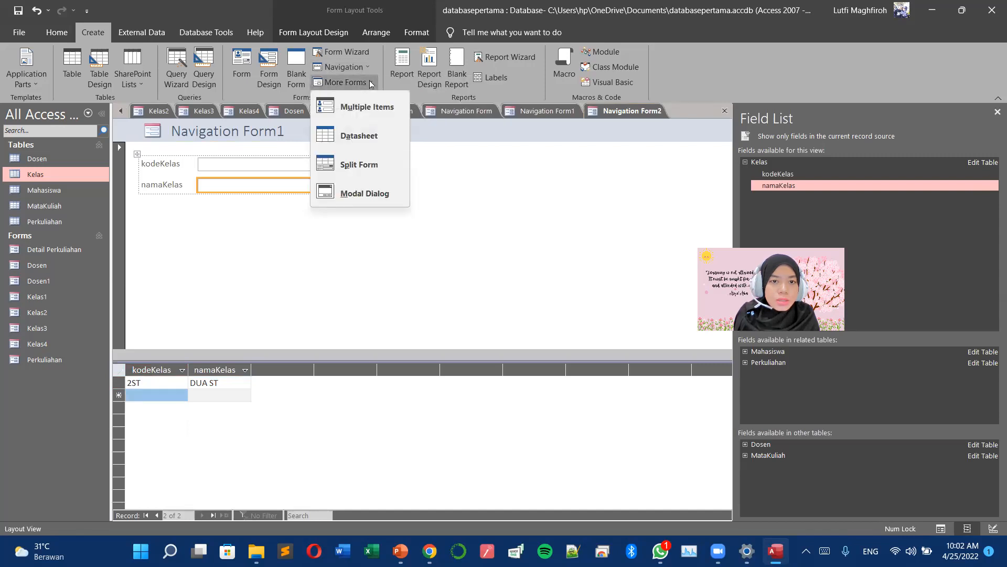
pyautogui.click(359, 165)
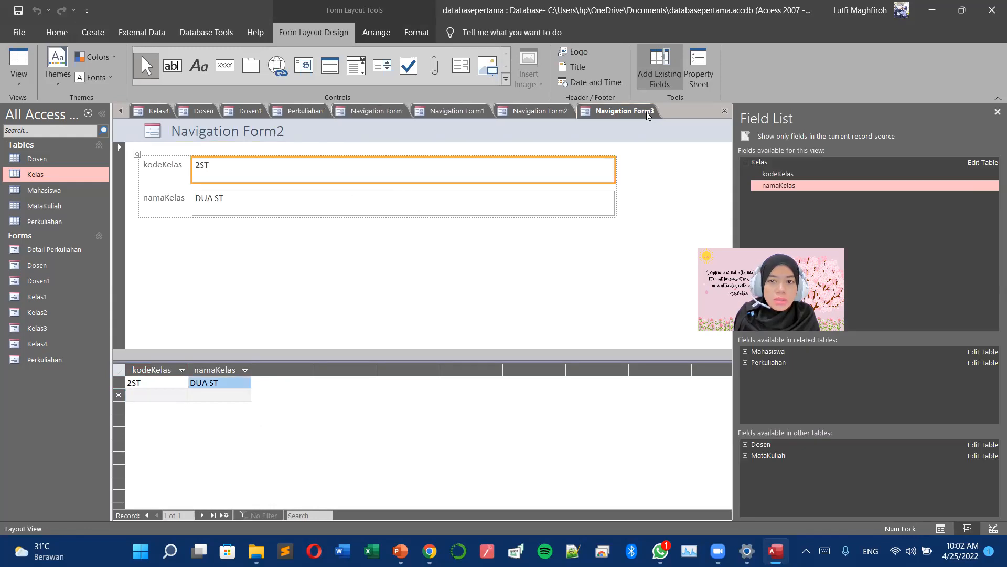
pyautogui.click(93, 32)
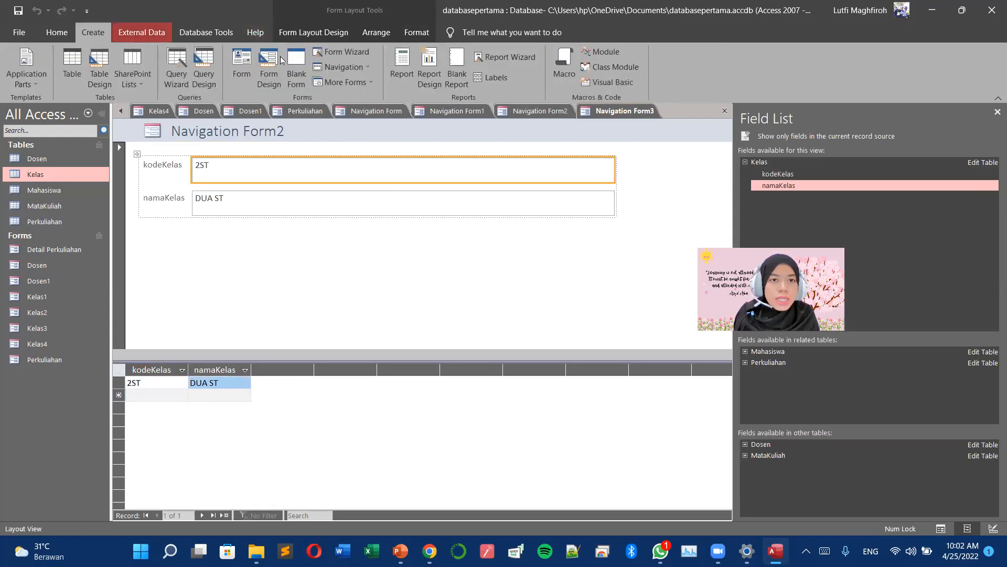
# - Create a Modal Dialog form and place the kodeKelas and namaKelas fields of the Kelas table in its Detail section
pyautogui.click(345, 82)
pyautogui.click(358, 191)
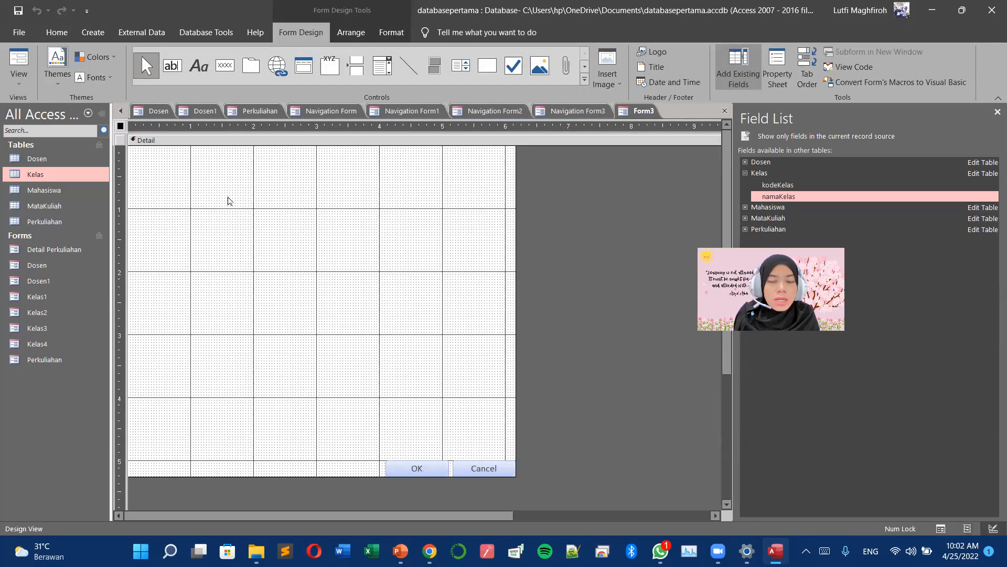
pyautogui.moveTo(778, 185); pyautogui.dragTo(181, 171)
pyautogui.moveTo(761, 187); pyautogui.dragTo(156, 199)
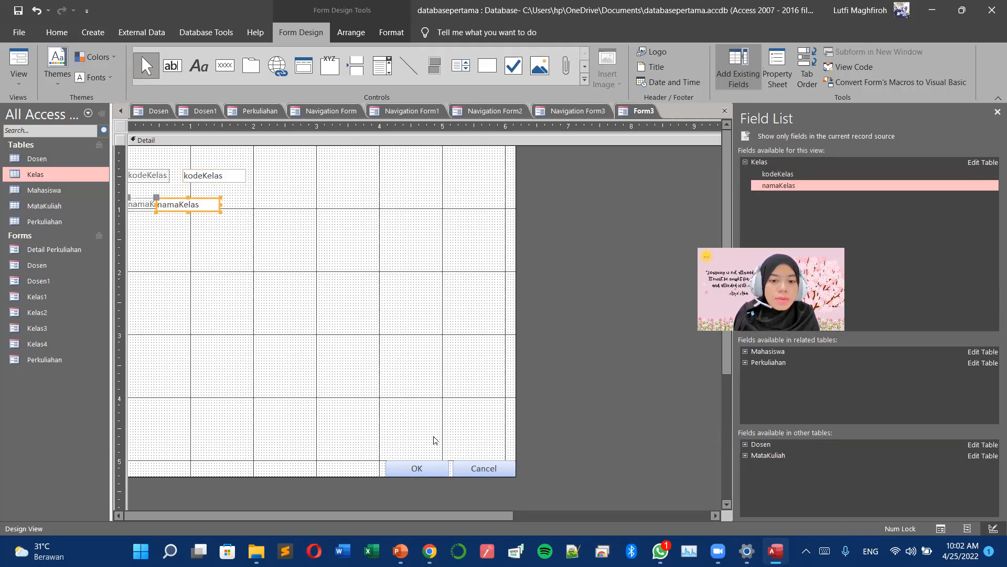
# - Inspect the dialog form's OK and Cancel buttons, view the form's Visual Basic code, and close the code editor
pyautogui.click(421, 472)
pyautogui.click(483, 475)
pyautogui.click(410, 472)
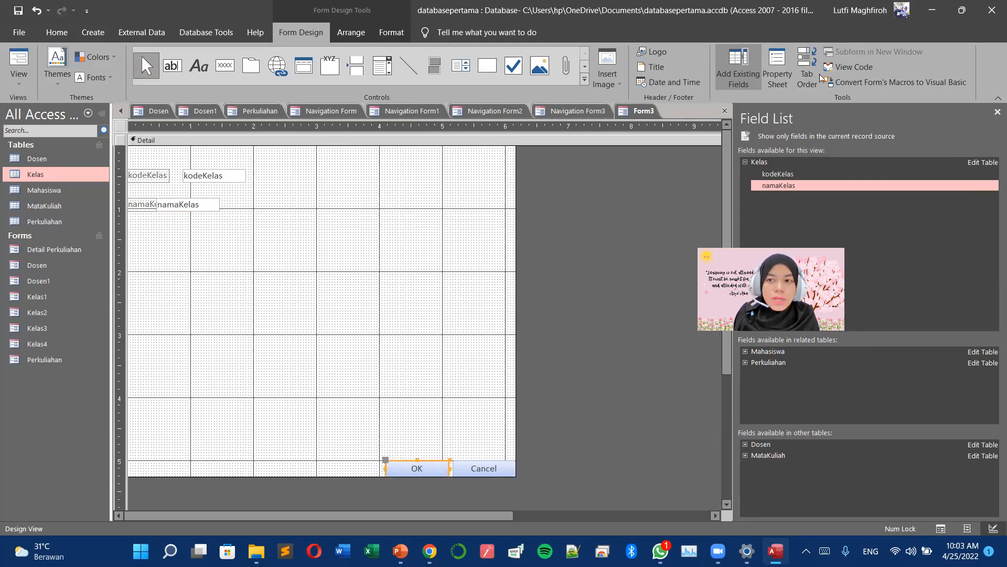
pyautogui.click(852, 67)
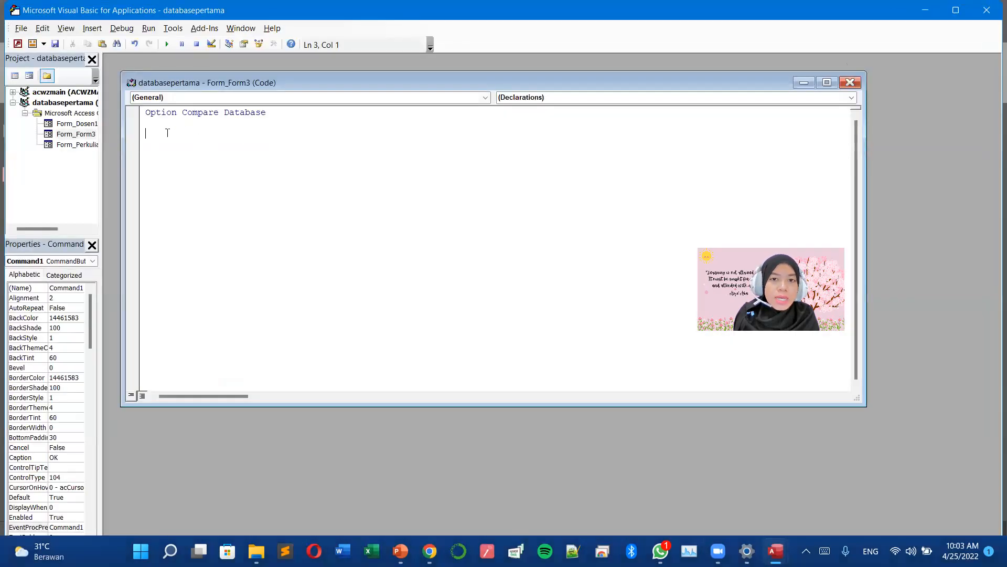
pyautogui.click(986, 11)
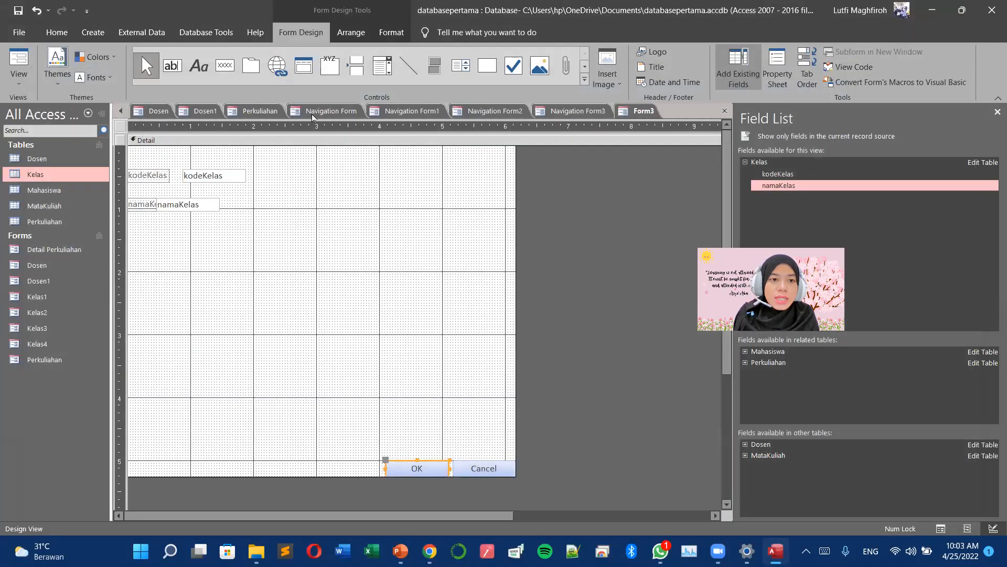
# - Review the open Perkuliahan and Kelas2 forms and the Perkuliahan page of the tabbed Navigation Form
pyautogui.click(243, 112)
pyautogui.click(295, 111)
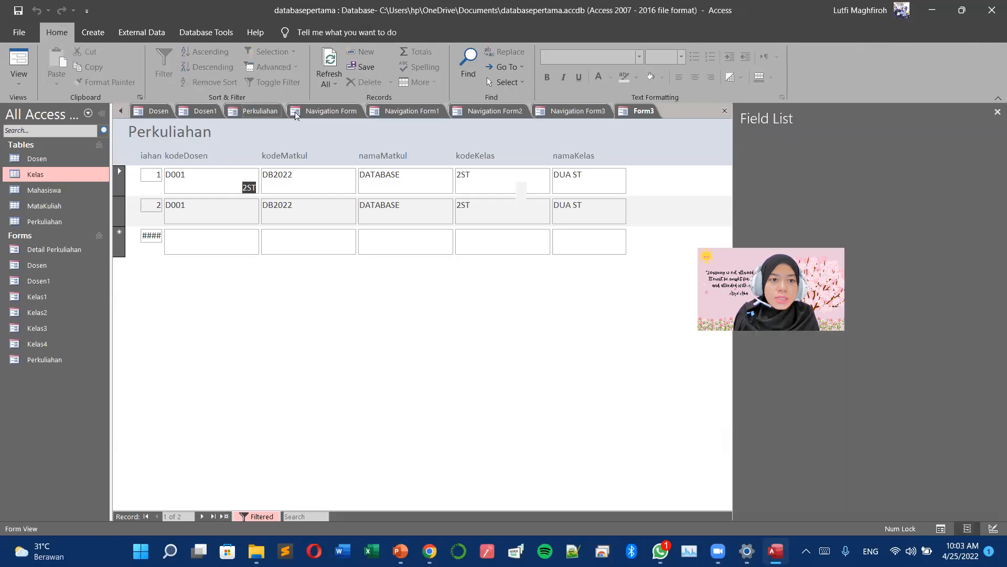
pyautogui.click(429, 111)
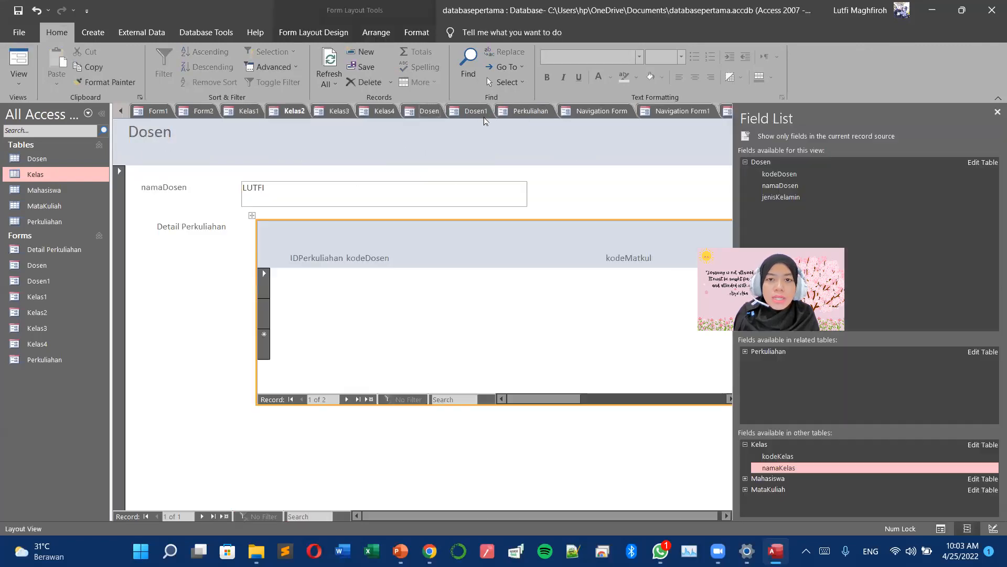
pyautogui.click(584, 112)
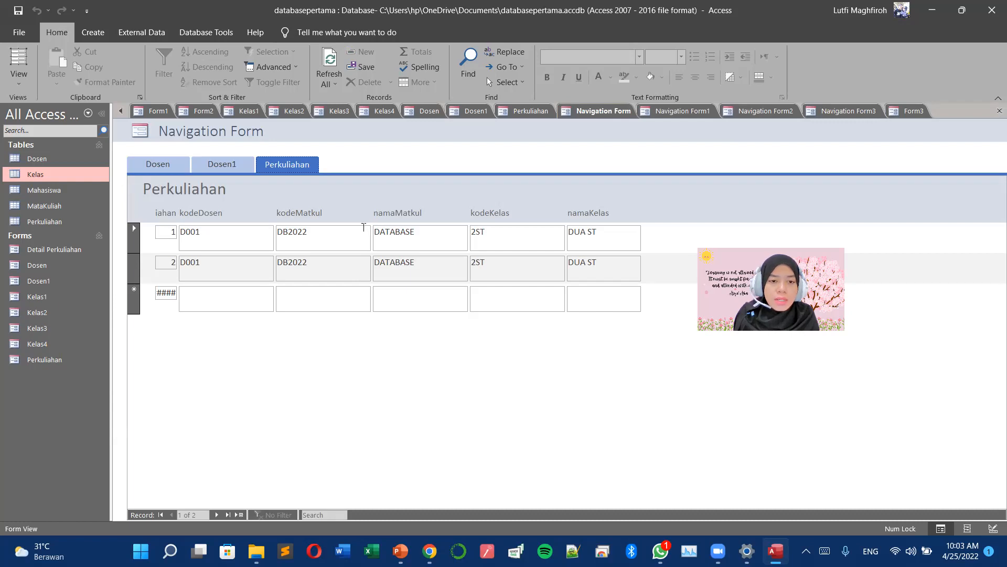
pyautogui.click(339, 233)
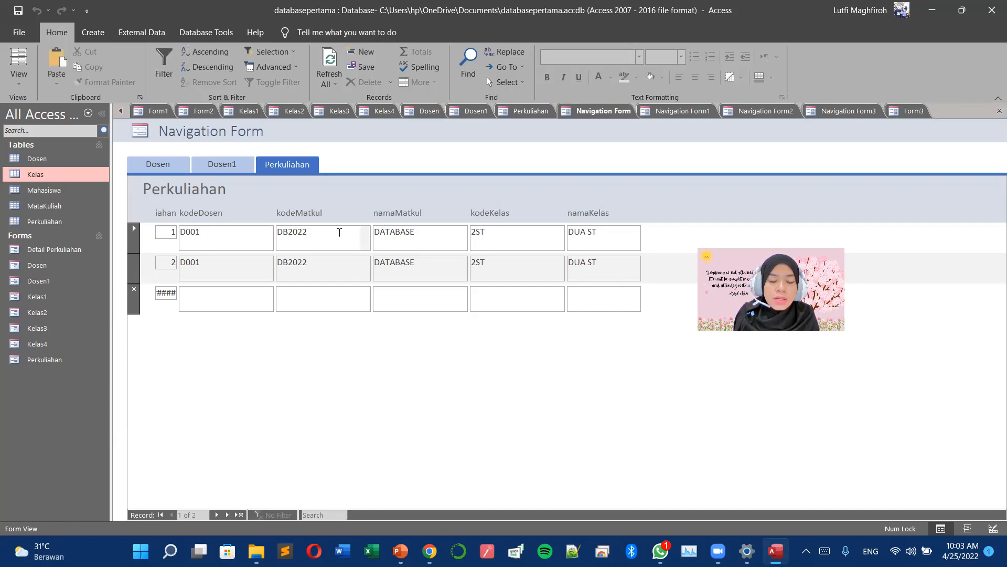